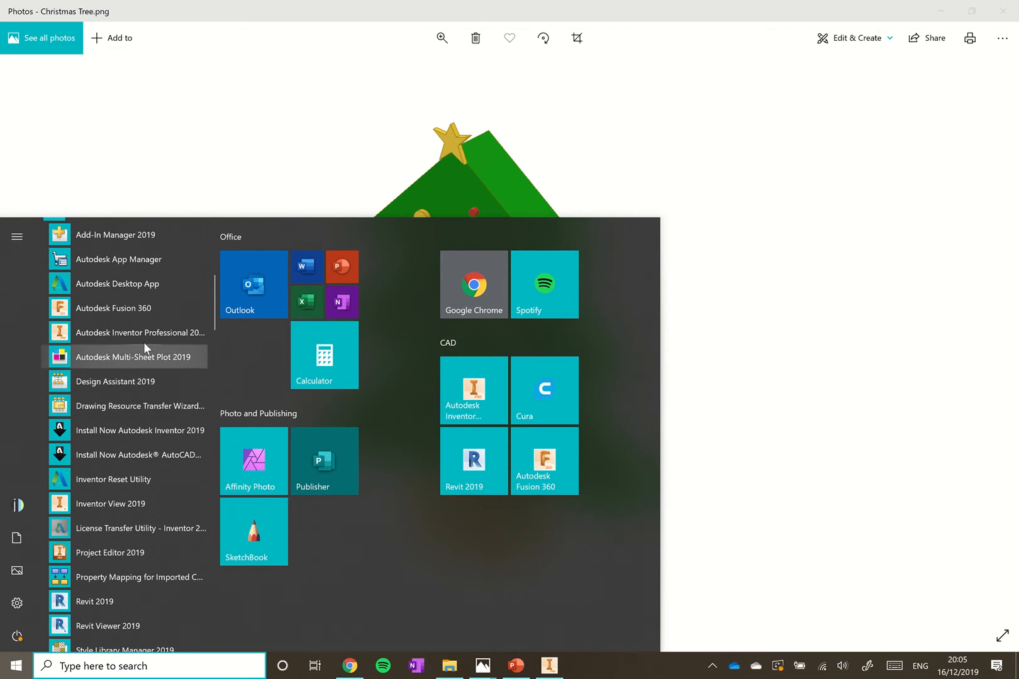
# Dismiss the app list over the Christmas Tree photo and switch to the Inventor window
pyautogui.click(828, 347)
pyautogui.click(558, 664)
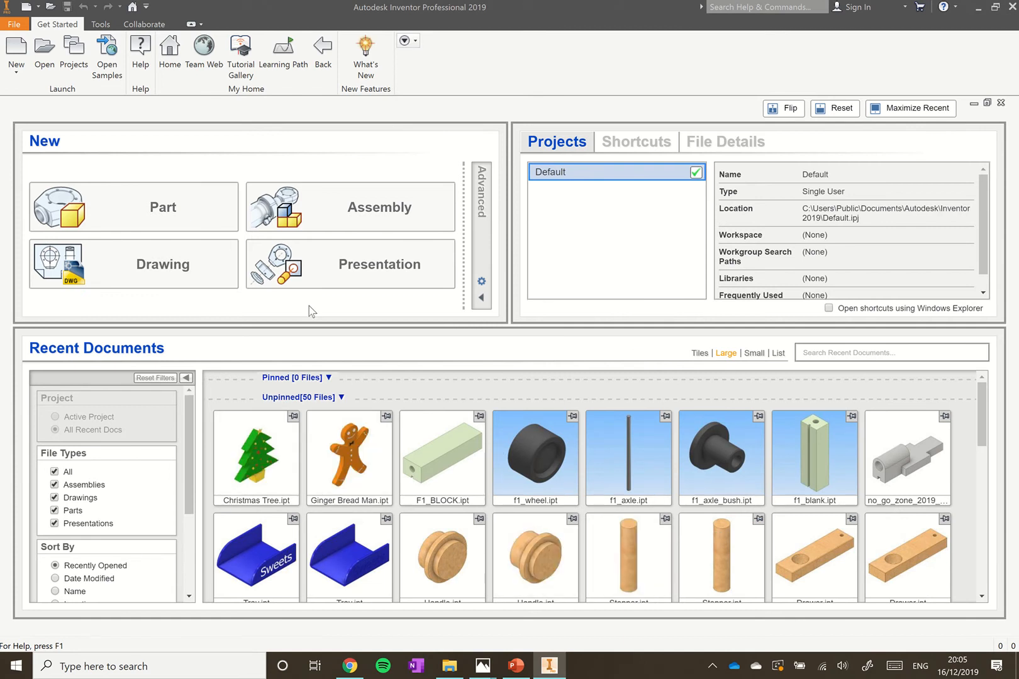
# Create a new part from the Metric Standard (mm).ipt template
pyautogui.click(17, 47)
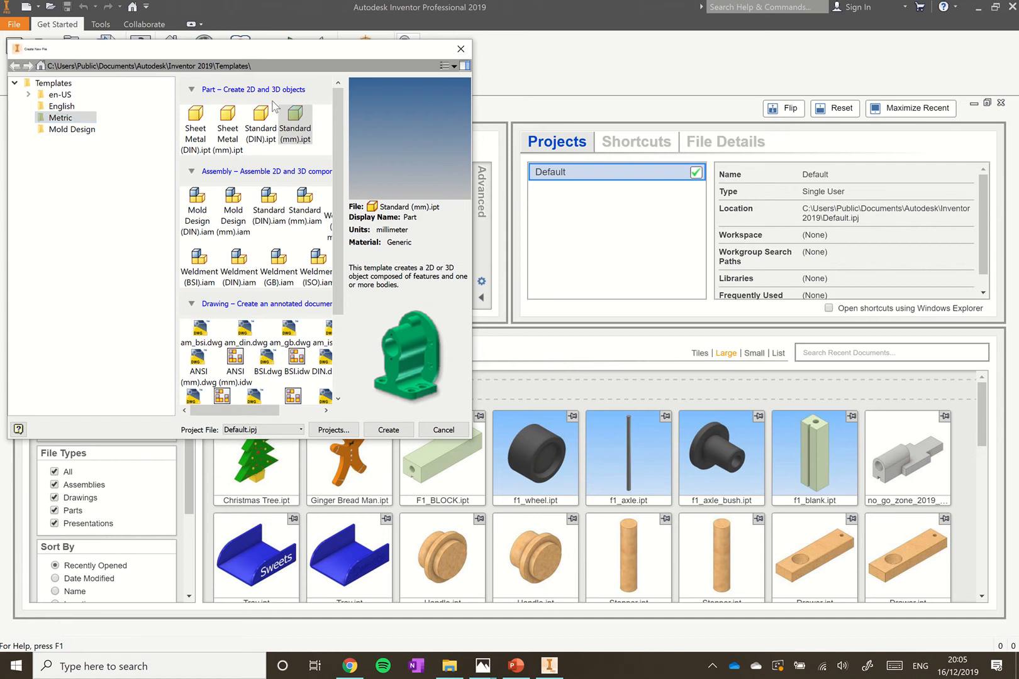
pyautogui.click(306, 123)
pyautogui.click(387, 430)
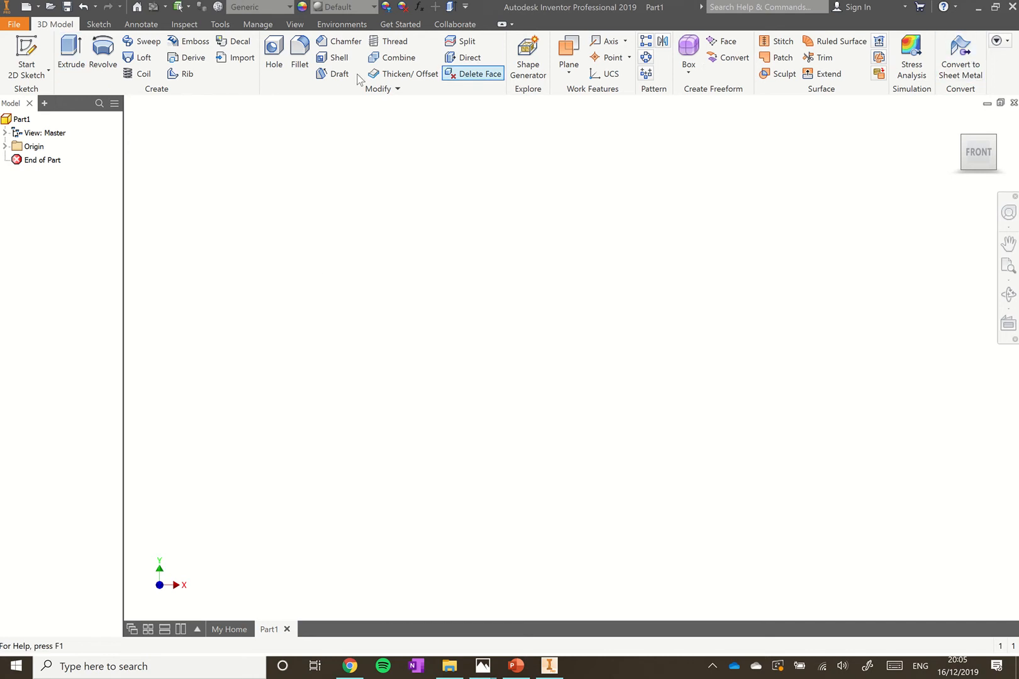
# Start a 2D sketch on the YZ origin plane
pyautogui.click(27, 49)
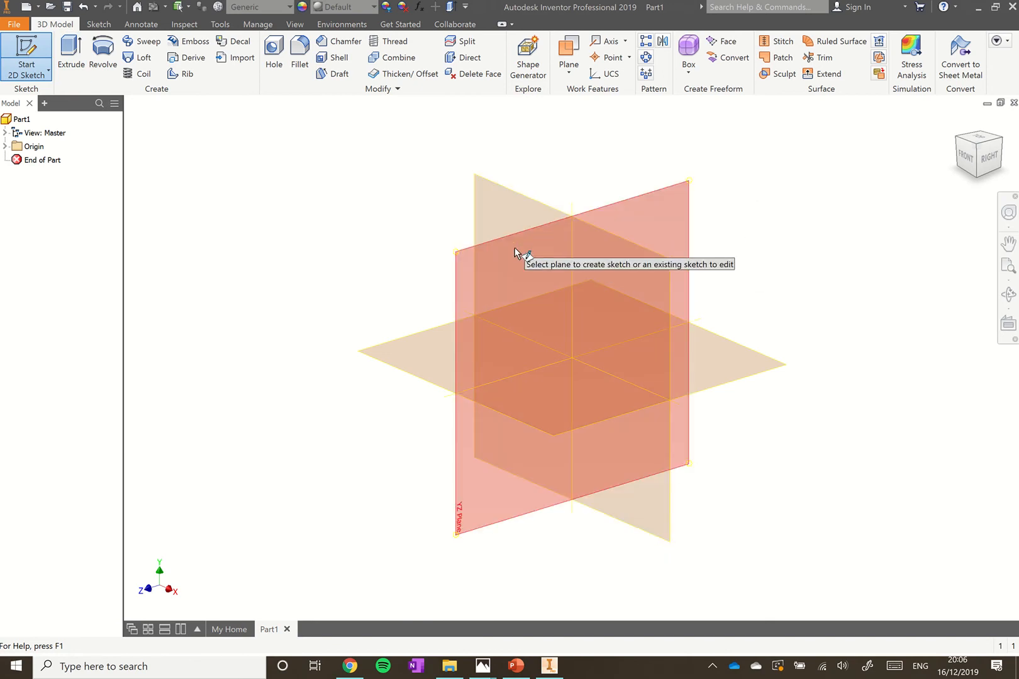
pyautogui.moveTo(514, 247)
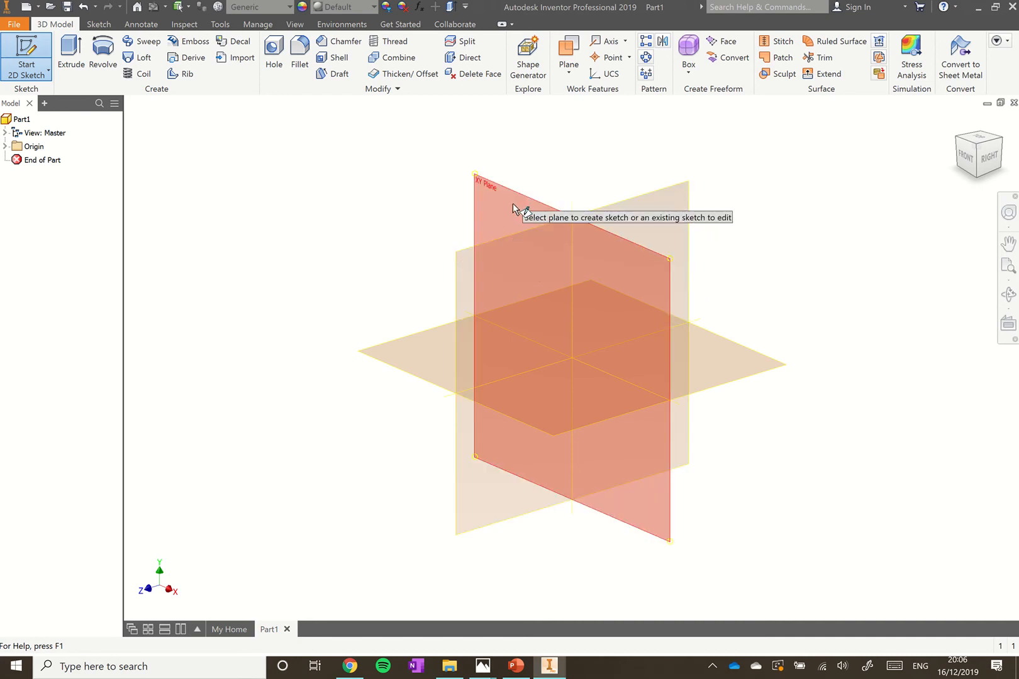
pyautogui.click(475, 261)
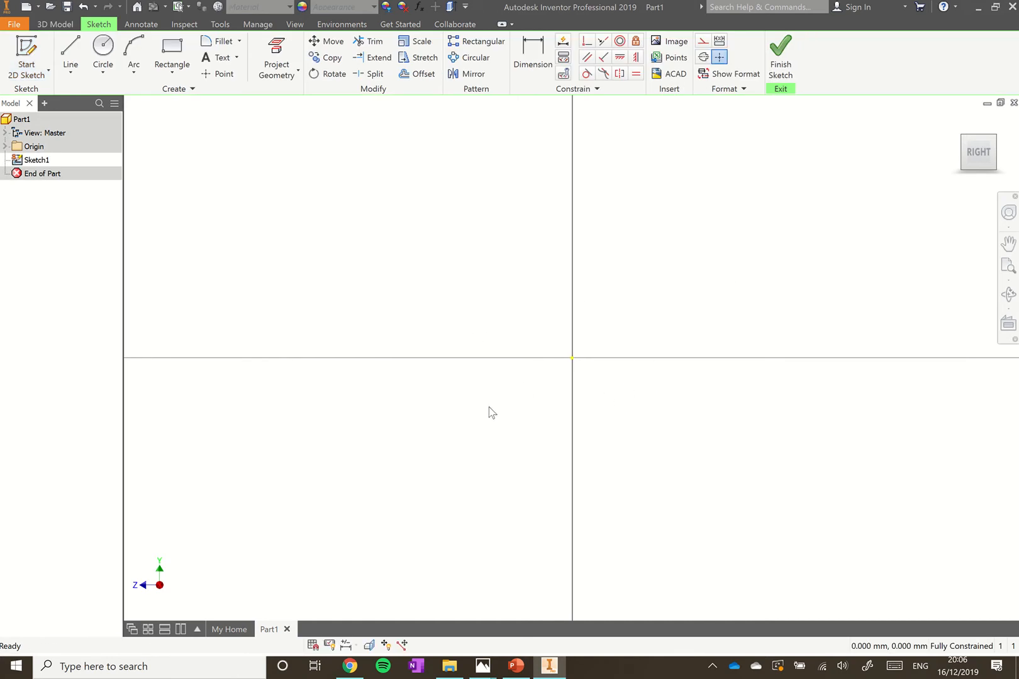
# Draw a vertical line straight up from the sketch origin
pyautogui.scroll(-3, 377, 441)
pyautogui.scroll(2, 377, 442)
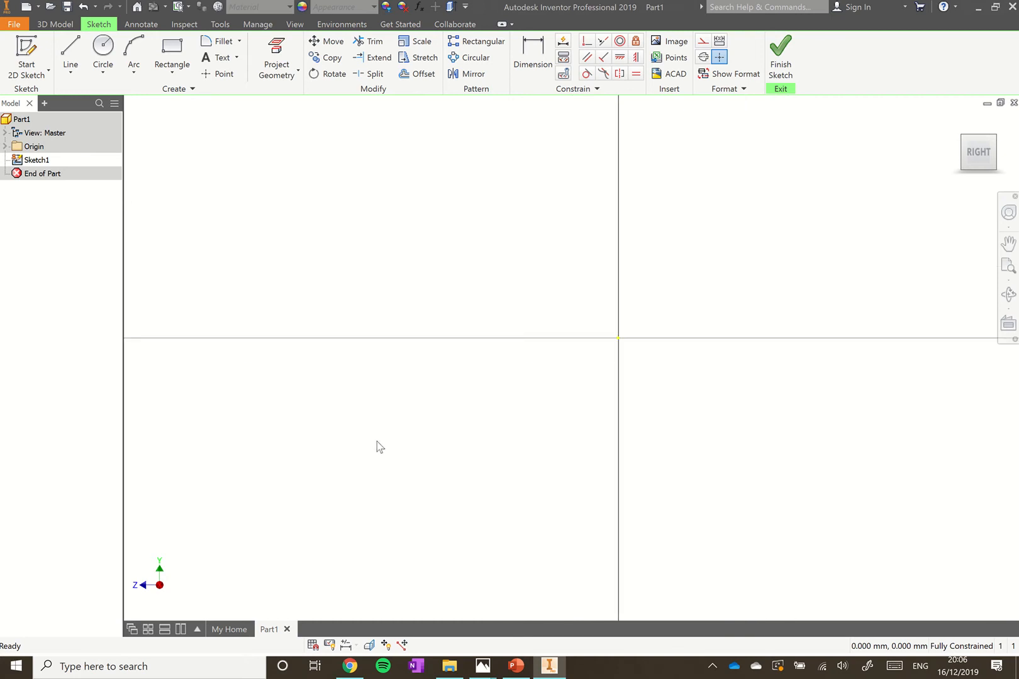
pyautogui.scroll(2, 495, 405)
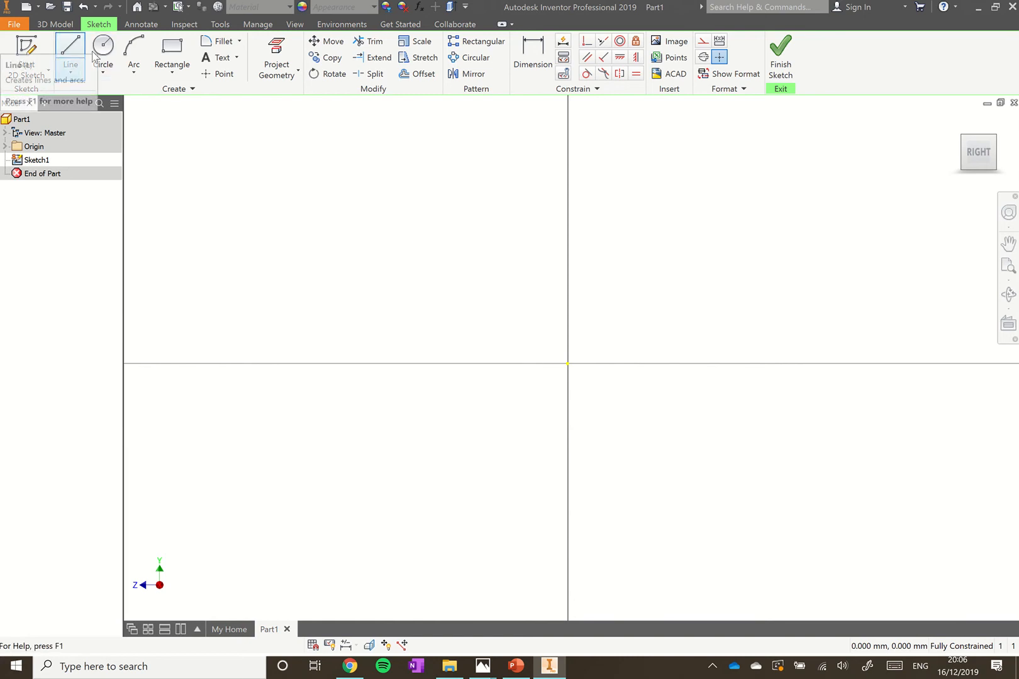
pyautogui.click(73, 46)
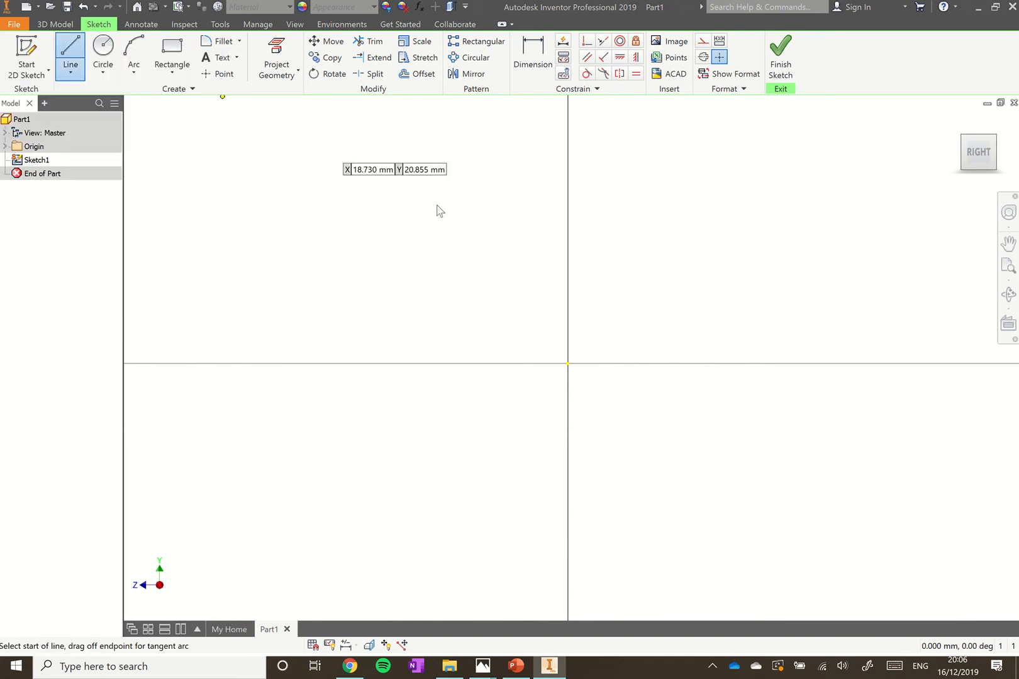
pyautogui.click(568, 363)
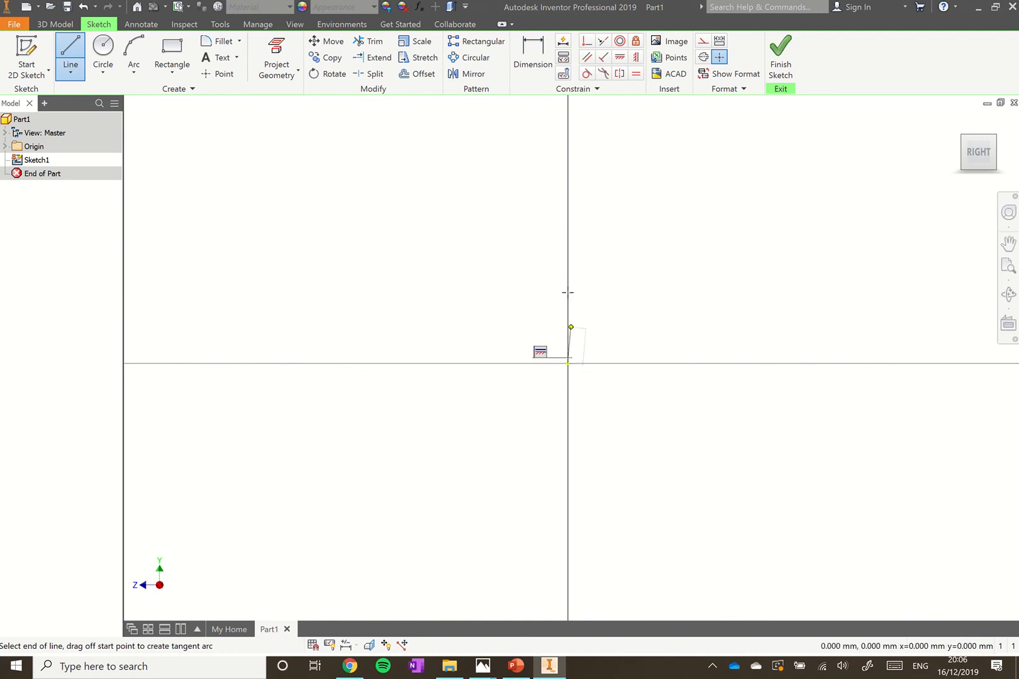
pyautogui.click(568, 118)
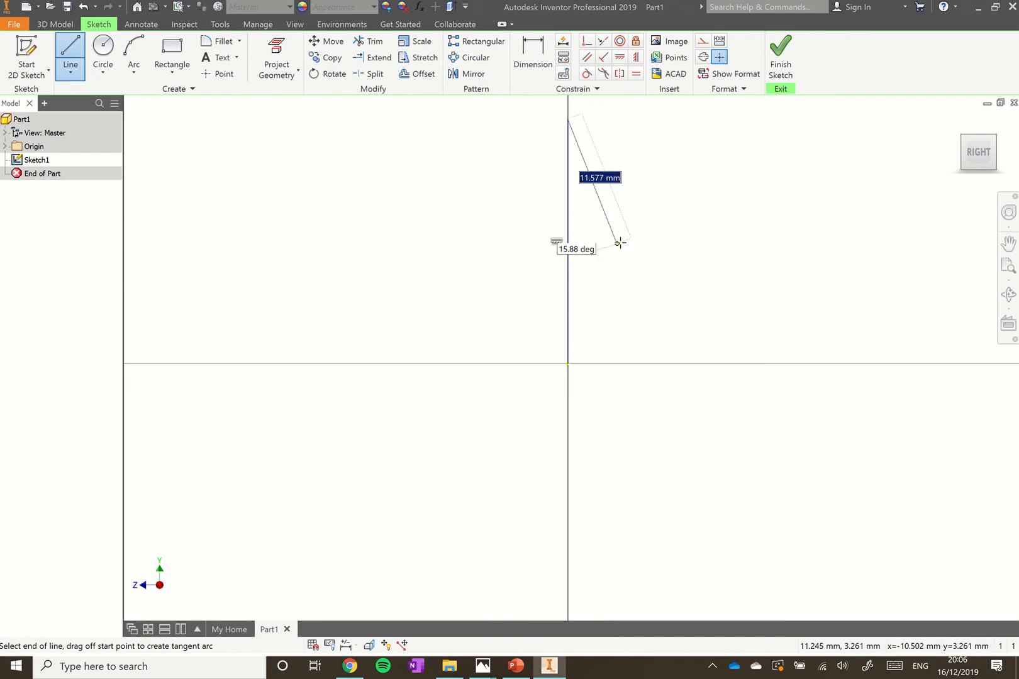
pyautogui.press('Escape')
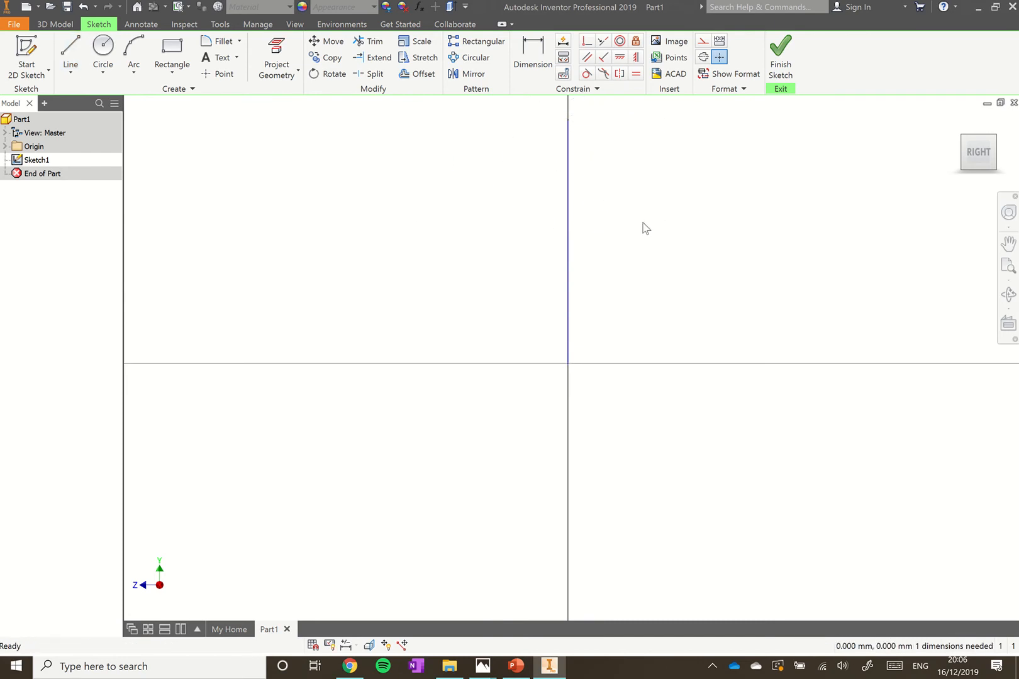
# Convert the vertical line into construction geometry to serve as the centreline
pyautogui.click(570, 236)
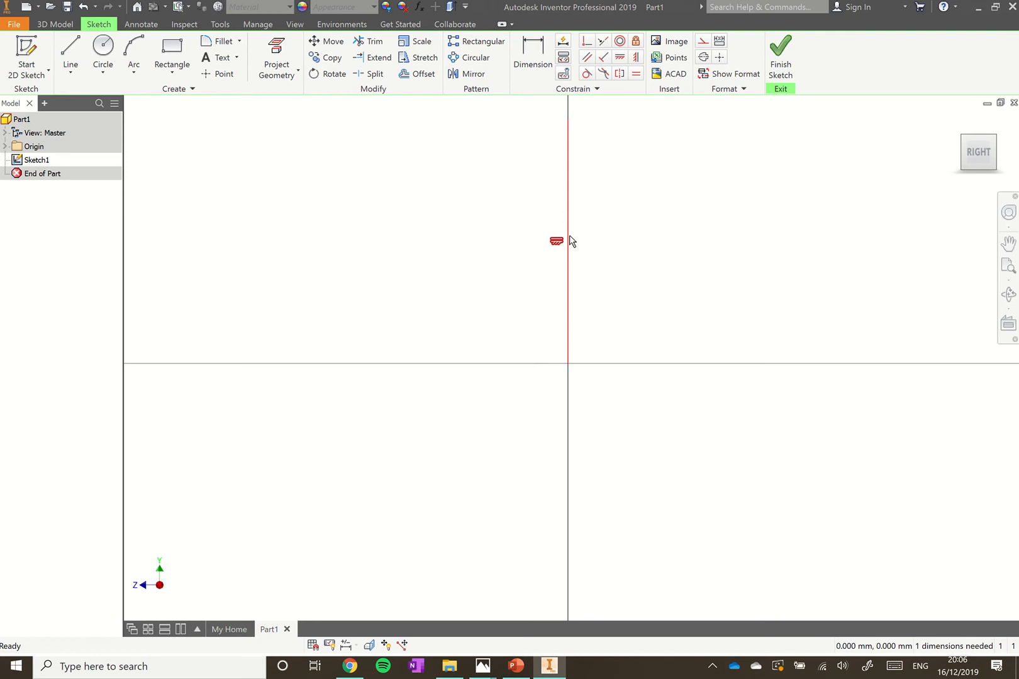
pyautogui.click(591, 262)
pyautogui.rightClick(569, 261)
pyautogui.press('Escape')
pyautogui.rightClick(570, 261)
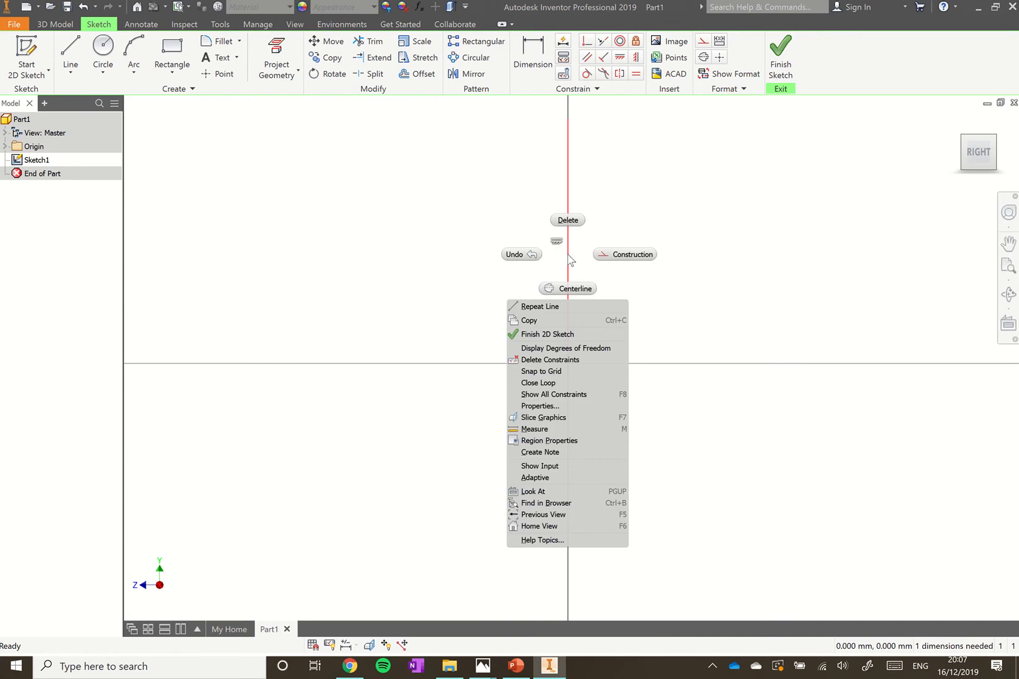
pyautogui.click(615, 260)
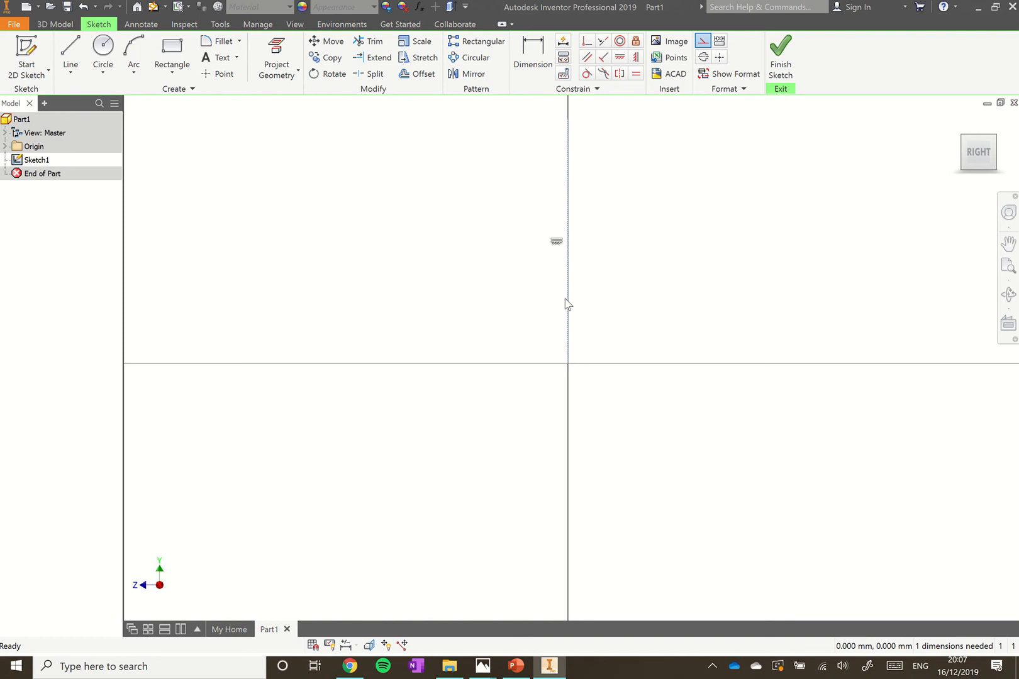
# Draw the left-half zigzag outline from the centreline tip down through three branch tiers
pyautogui.click(78, 50)
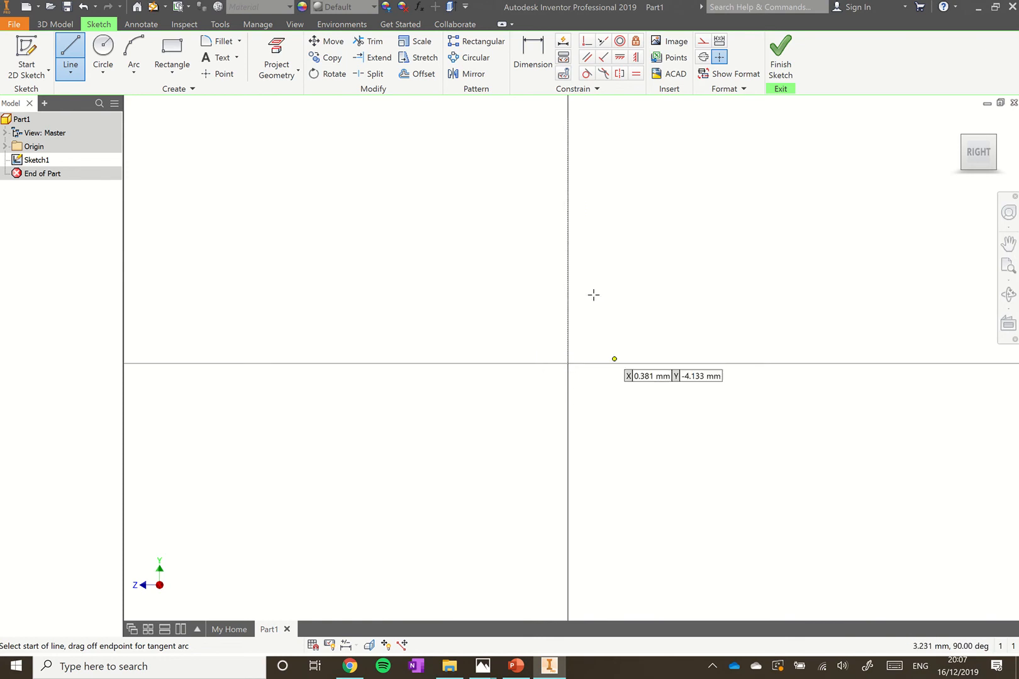
pyautogui.click(567, 135)
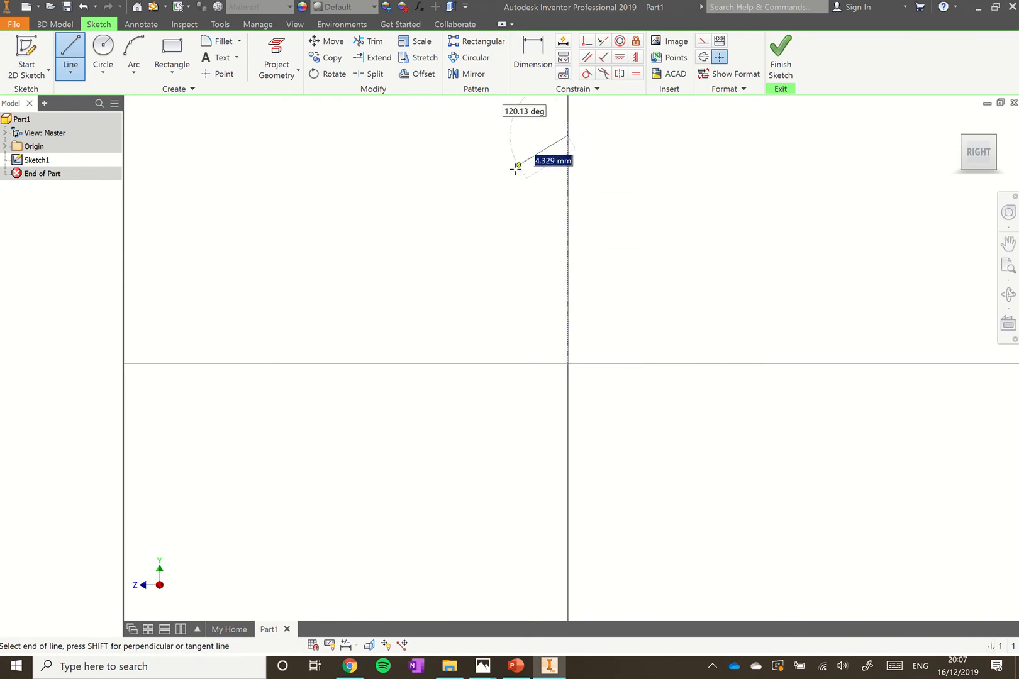
pyautogui.click(486, 200)
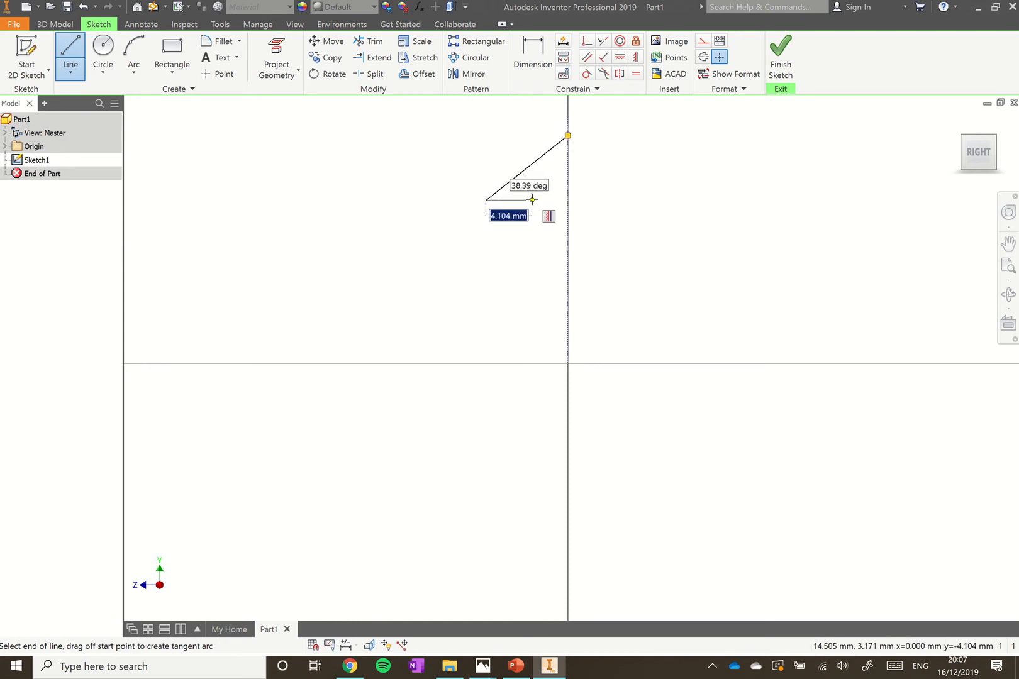
pyautogui.click(532, 200)
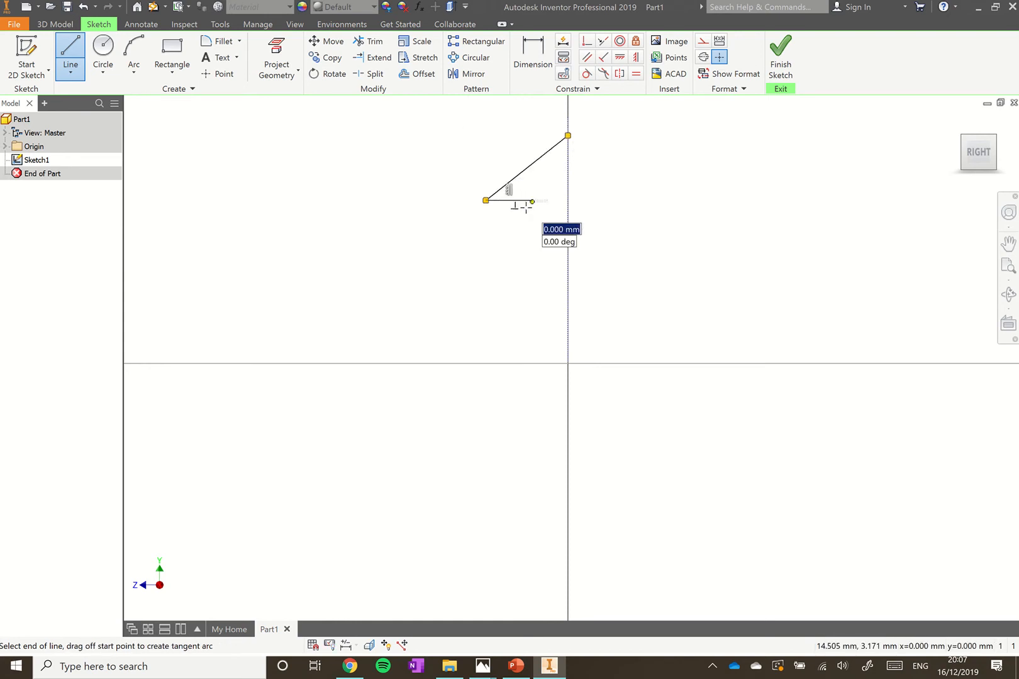
pyautogui.click(461, 263)
pyautogui.click(528, 261)
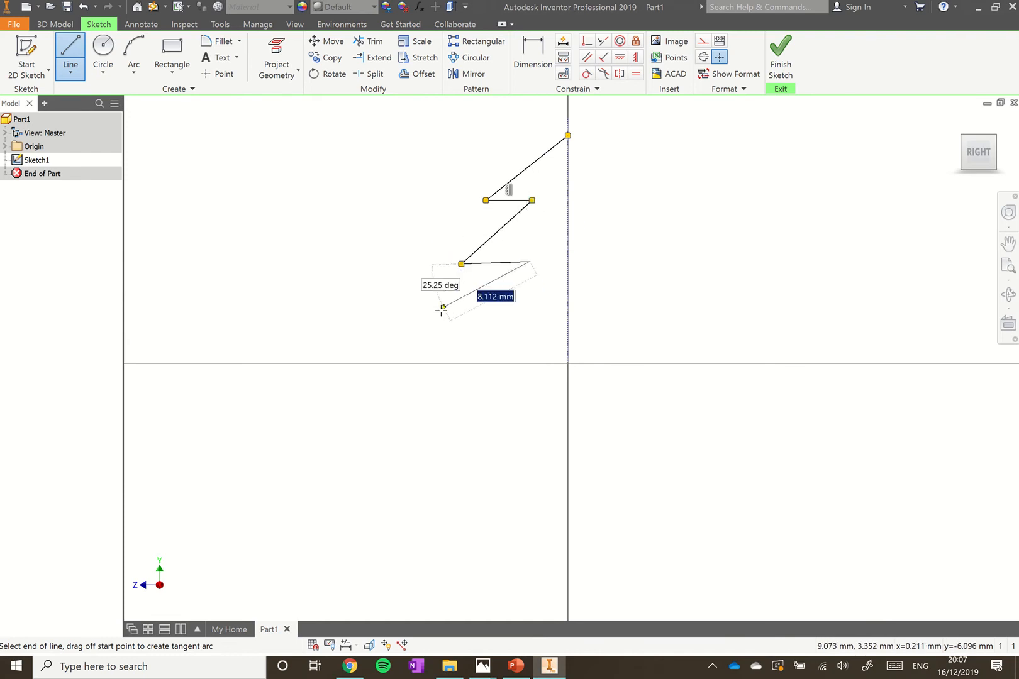
pyautogui.click(436, 319)
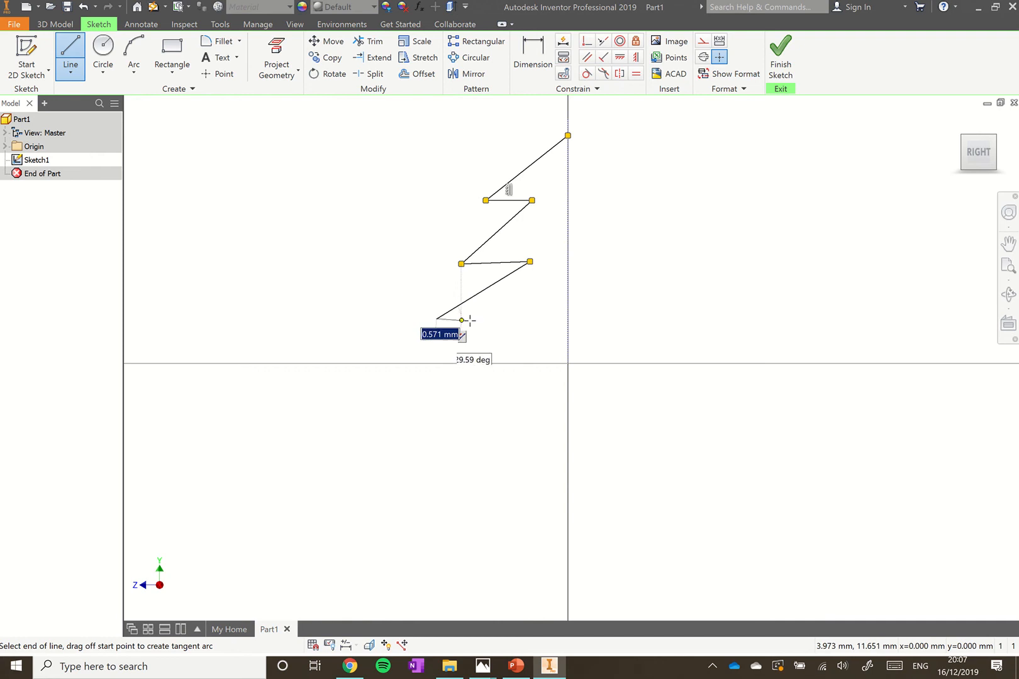
pyautogui.click(549, 319)
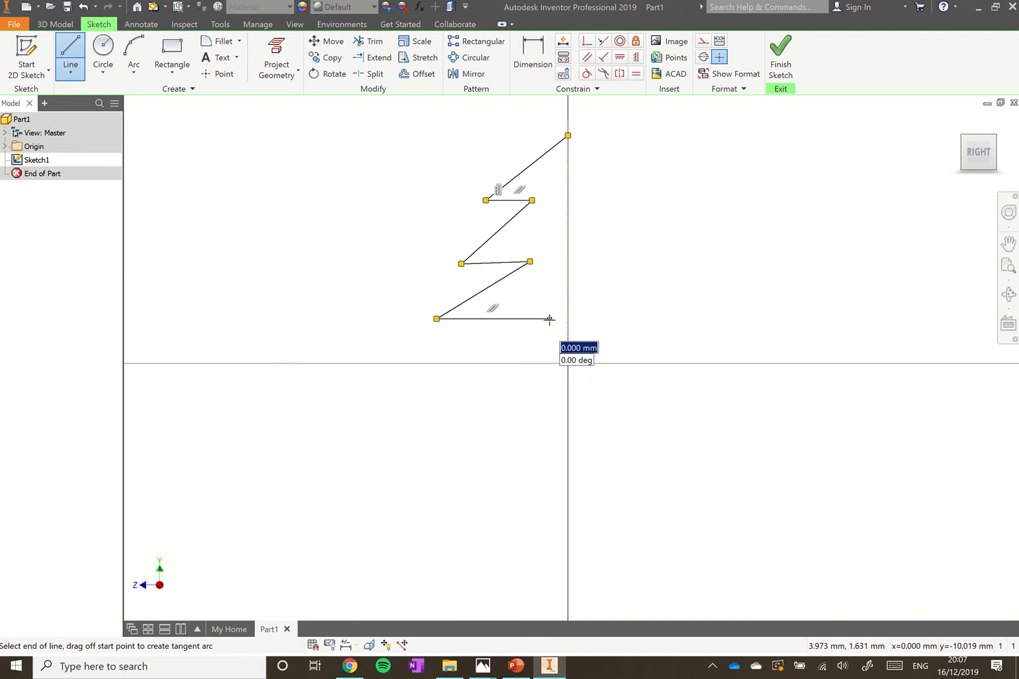
# Add the trunk step down to the origin and select the whole half-tree outline
pyautogui.click(551, 362)
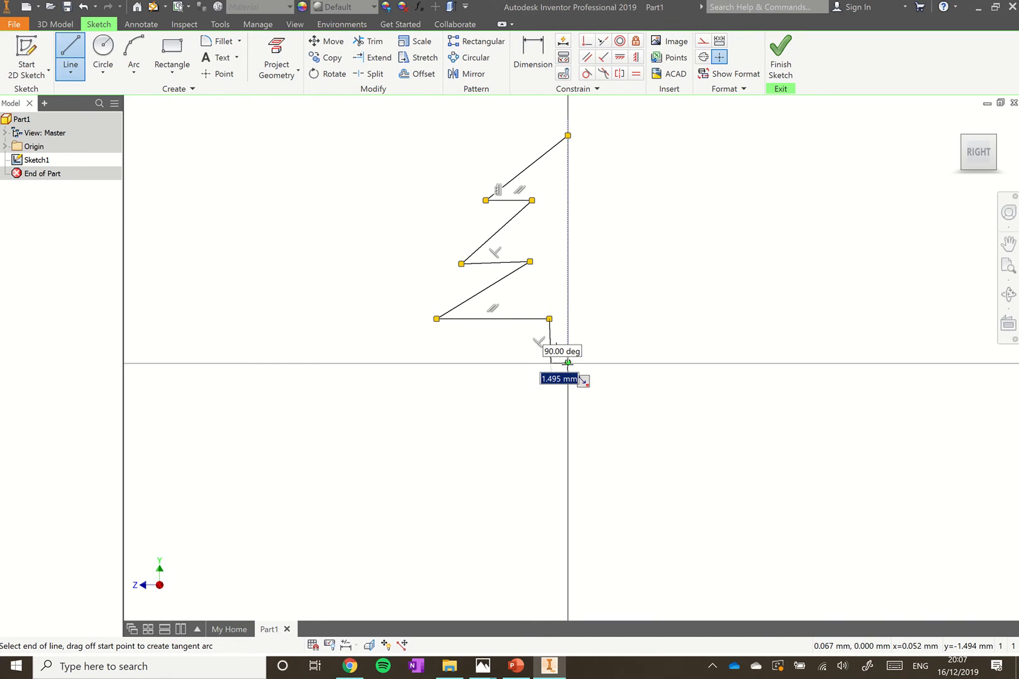
pyautogui.doubleClick(567, 363)
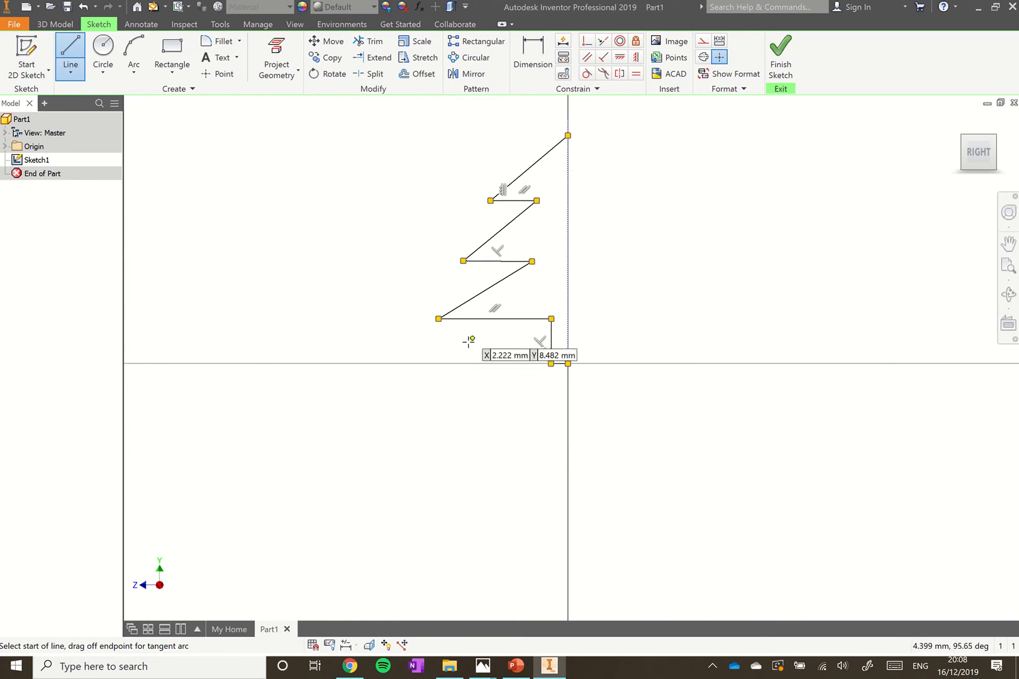
pyautogui.press('Escape')
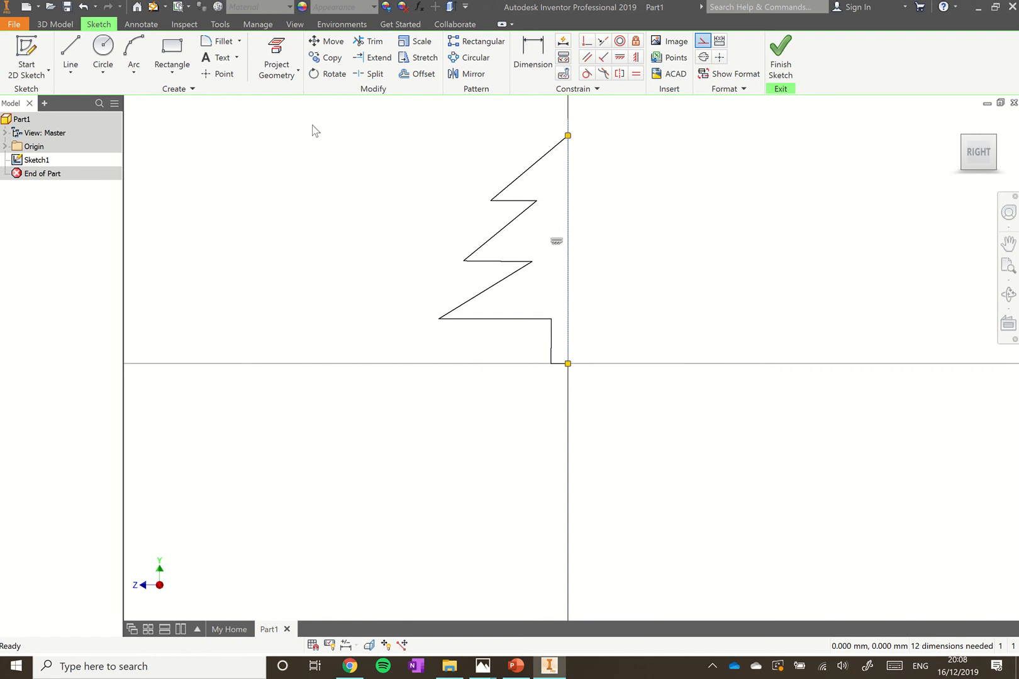
pyautogui.moveTo(341, 118)
pyautogui.mouseDown()
pyautogui.moveTo(505, 211)
pyautogui.moveTo(617, 325)
pyautogui.moveTo(640, 386)
pyautogui.mouseUp()
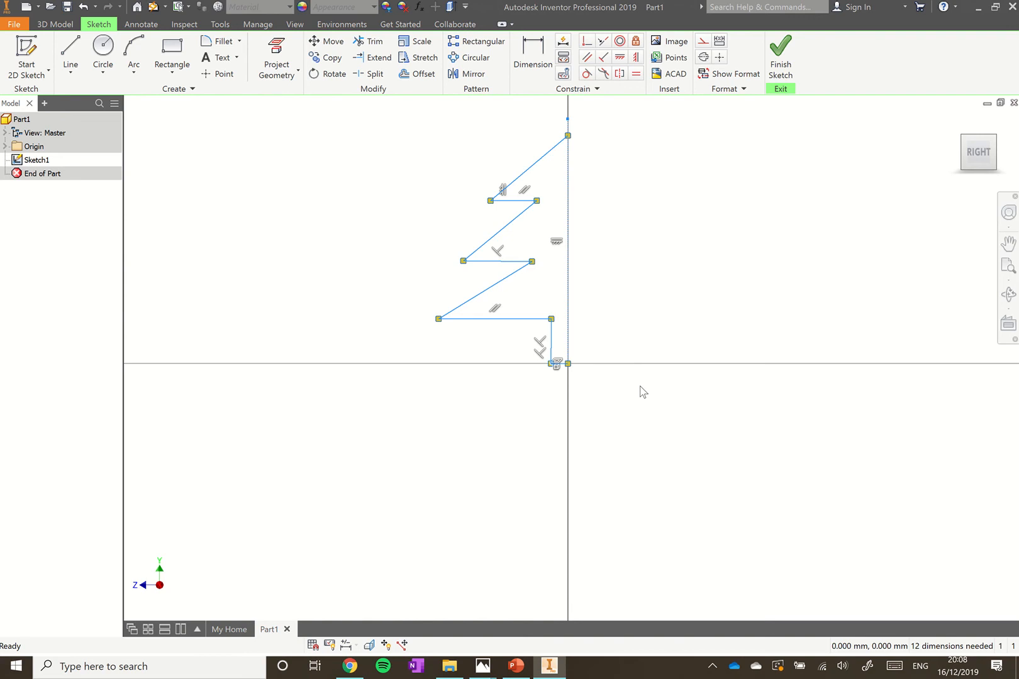
# Mirror the selected half-tree lines across the vertical centreline
pyautogui.click(463, 75)
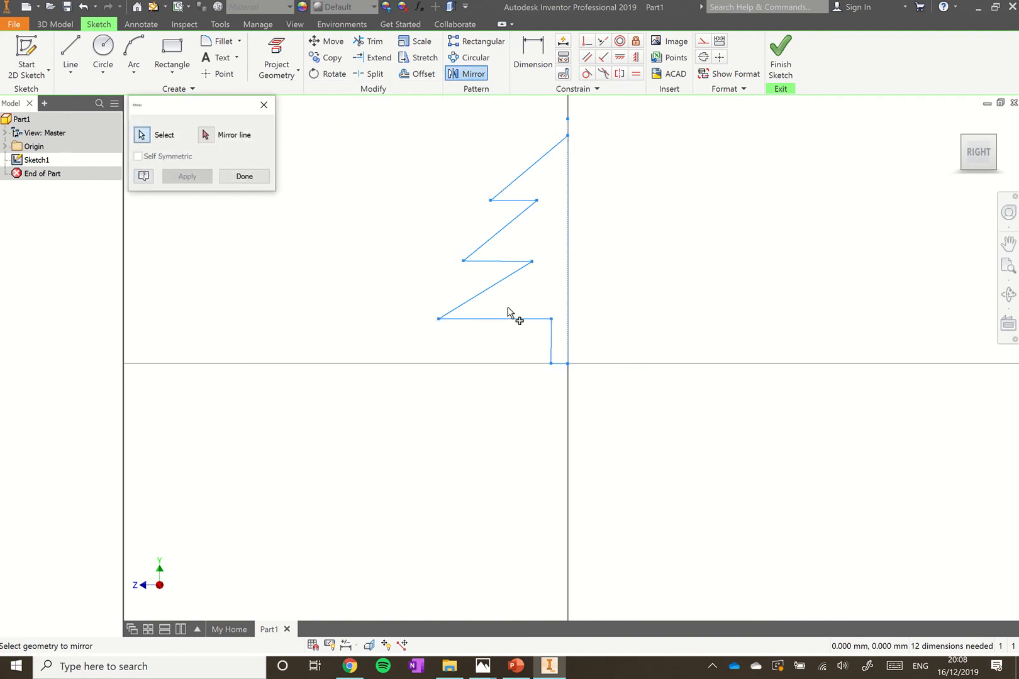
pyautogui.click(205, 136)
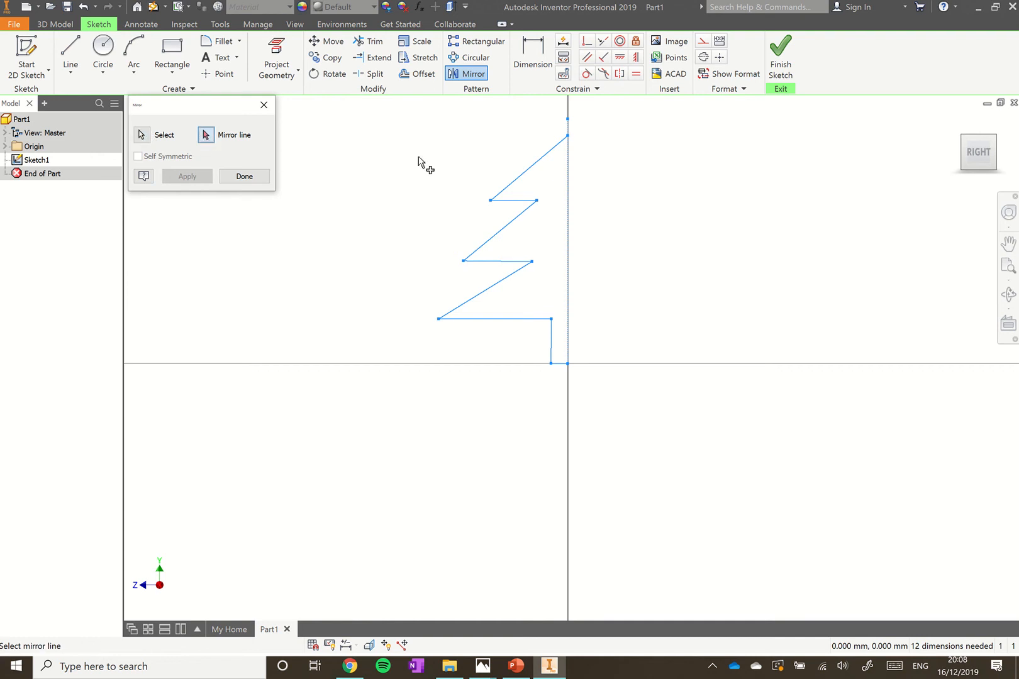
pyautogui.click(568, 181)
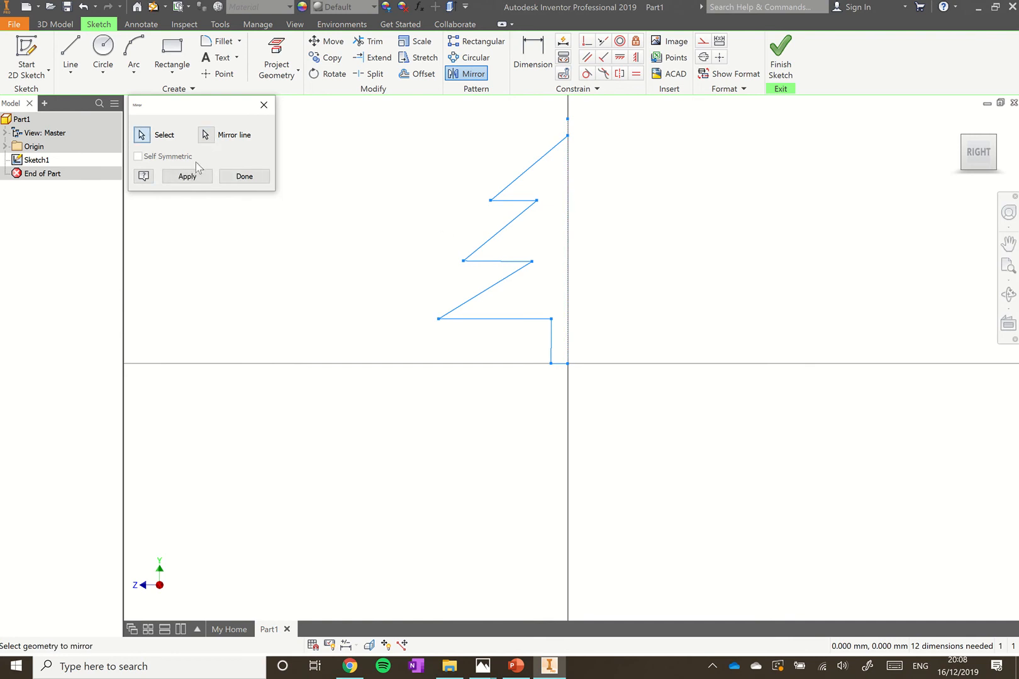
pyautogui.click(187, 177)
pyautogui.click(244, 178)
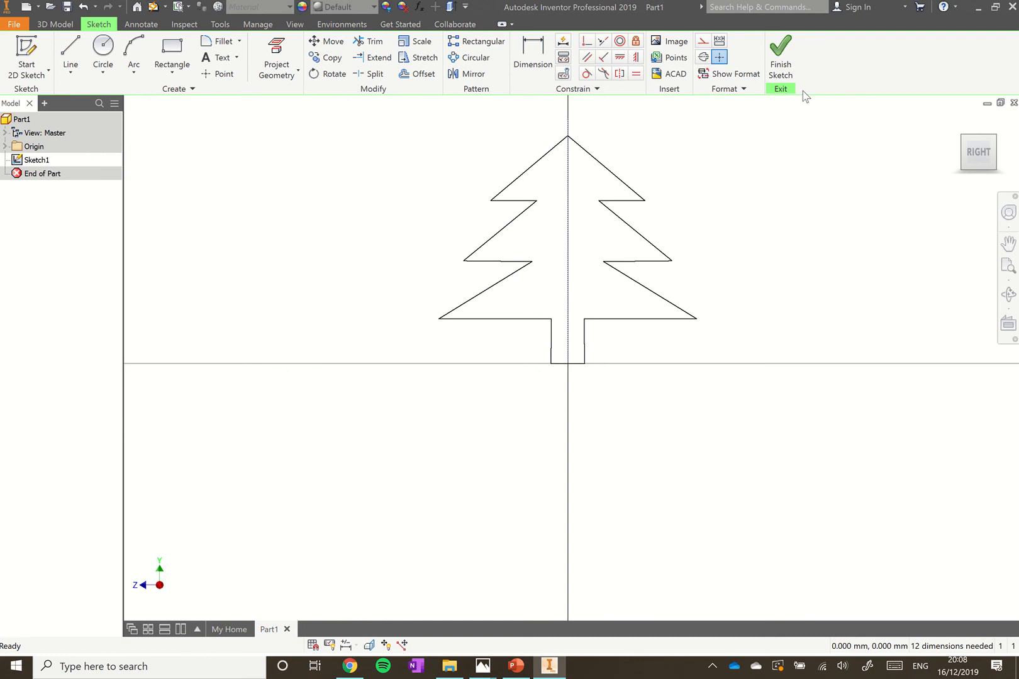
# Finish the sketch and extrude the tree outline 2 mm thick
pyautogui.click(781, 63)
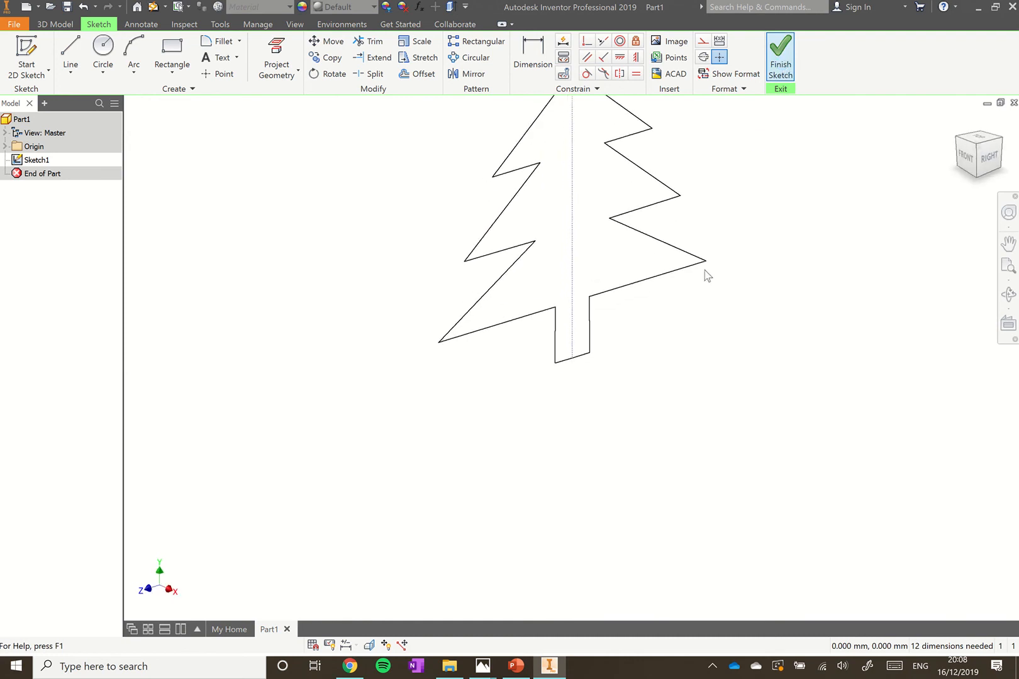
pyautogui.scroll(5, 550, 440)
pyautogui.scroll(-5, 550, 441)
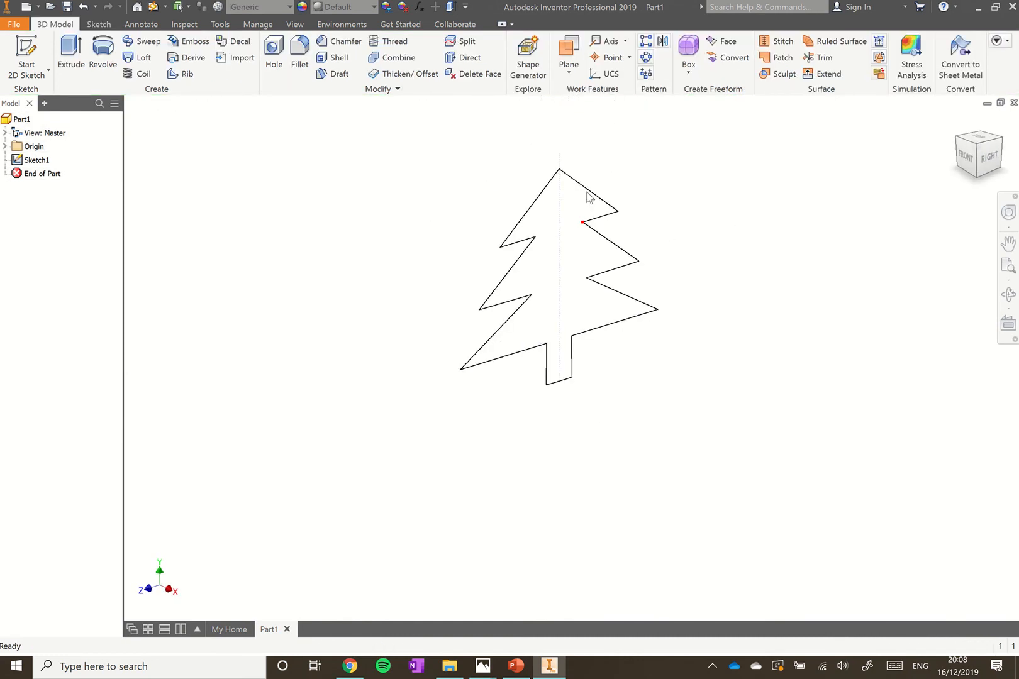
pyautogui.scroll(2, 585, 189)
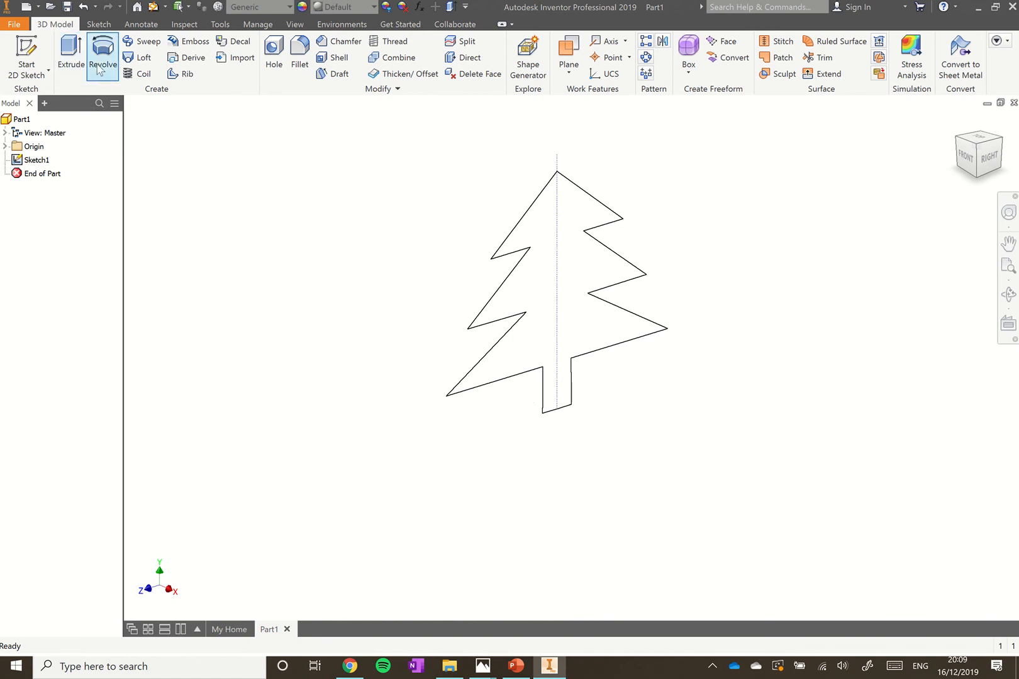
pyautogui.click(70, 55)
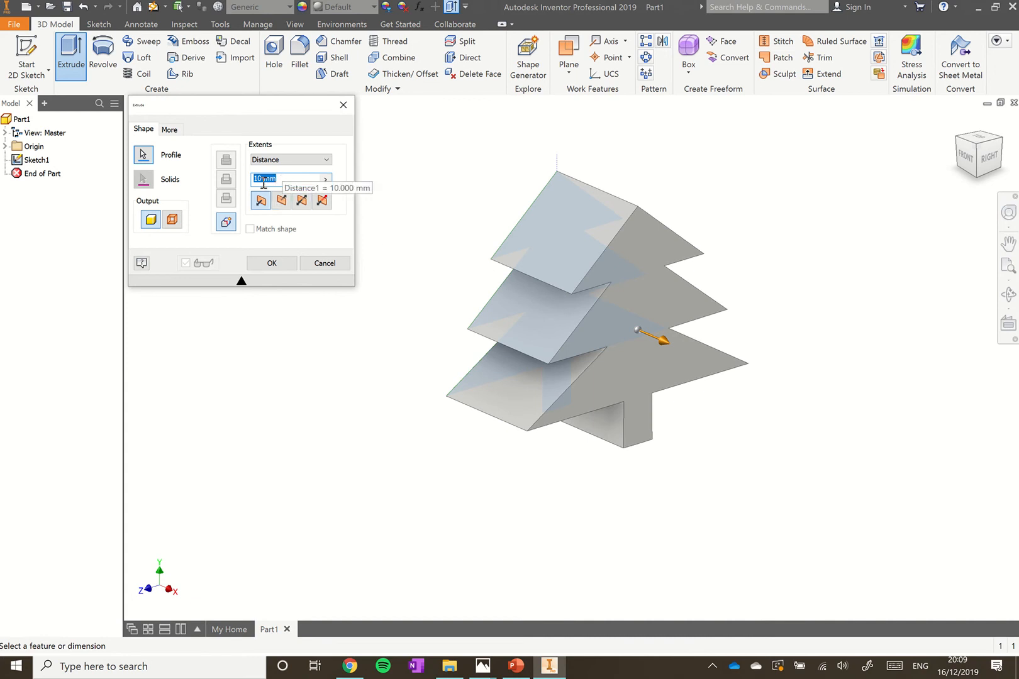
pyautogui.write('2')
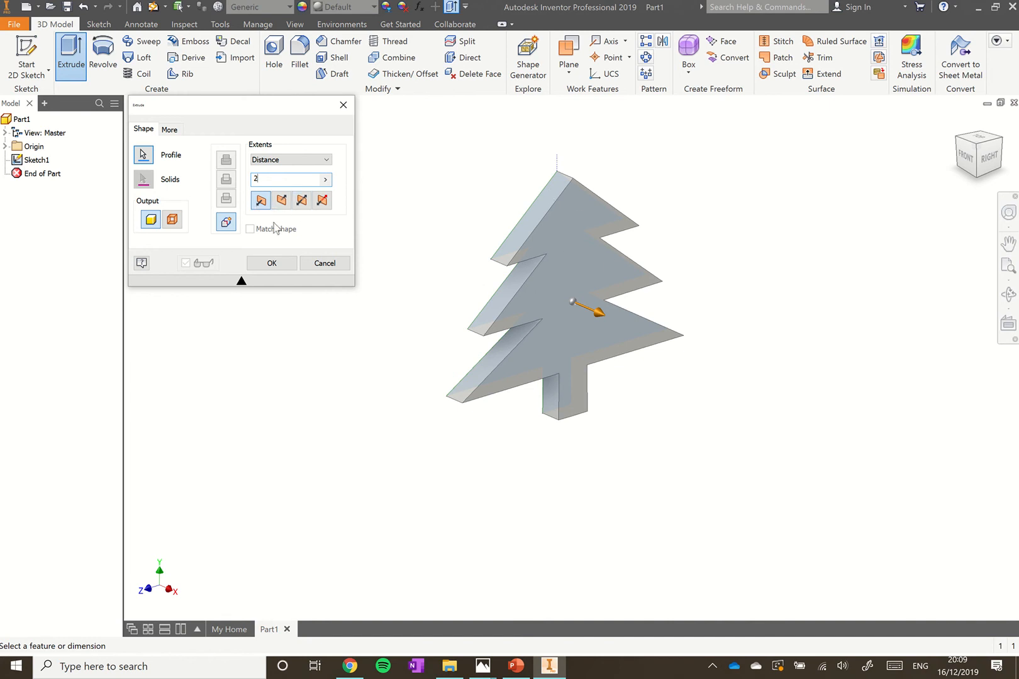
pyautogui.click(288, 264)
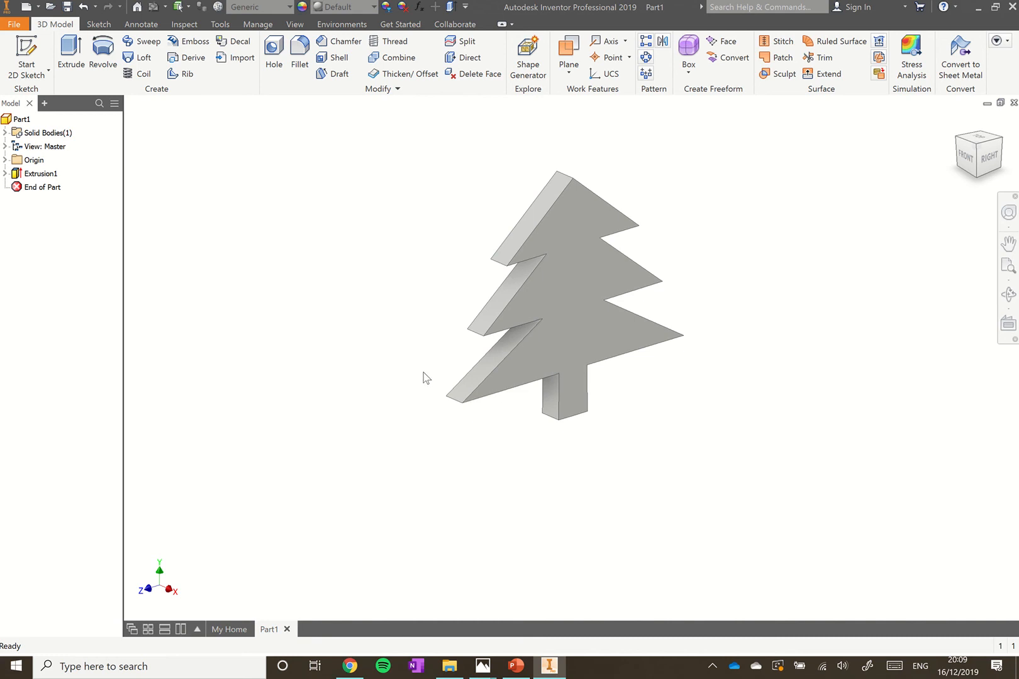
# Apply the Green Polished appearance to Extrusion1
pyautogui.click(42, 174)
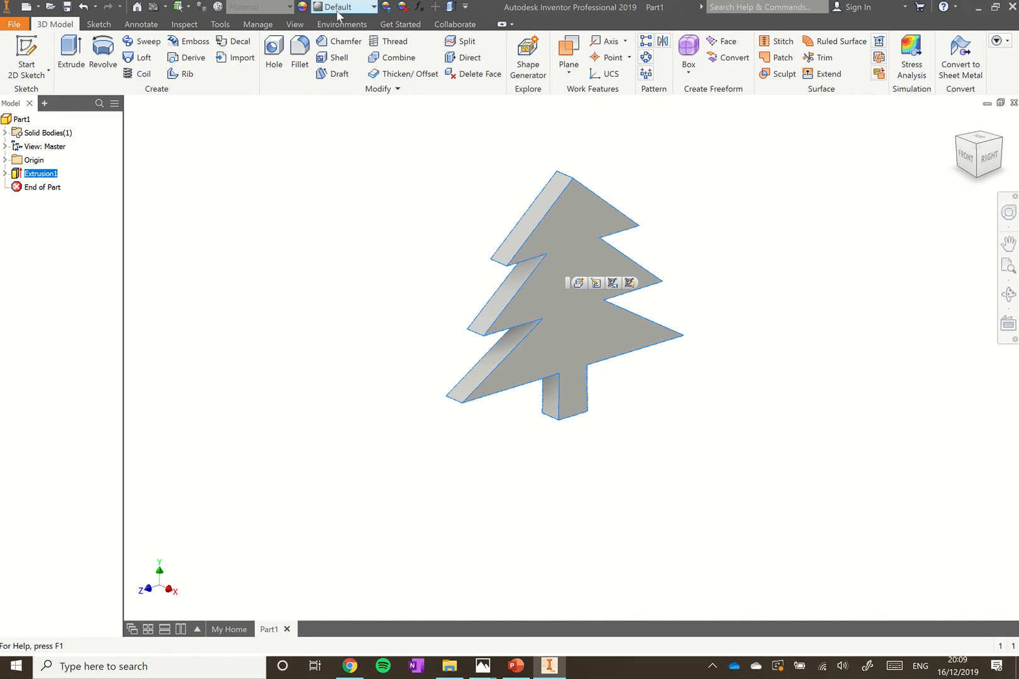
pyautogui.click(374, 6)
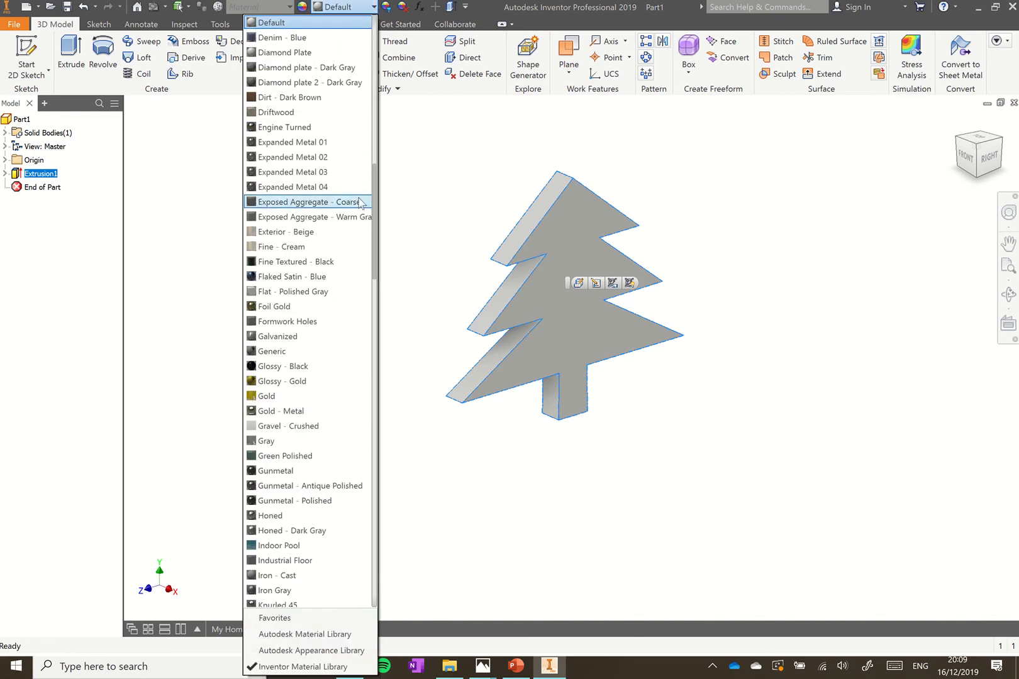
pyautogui.click(296, 457)
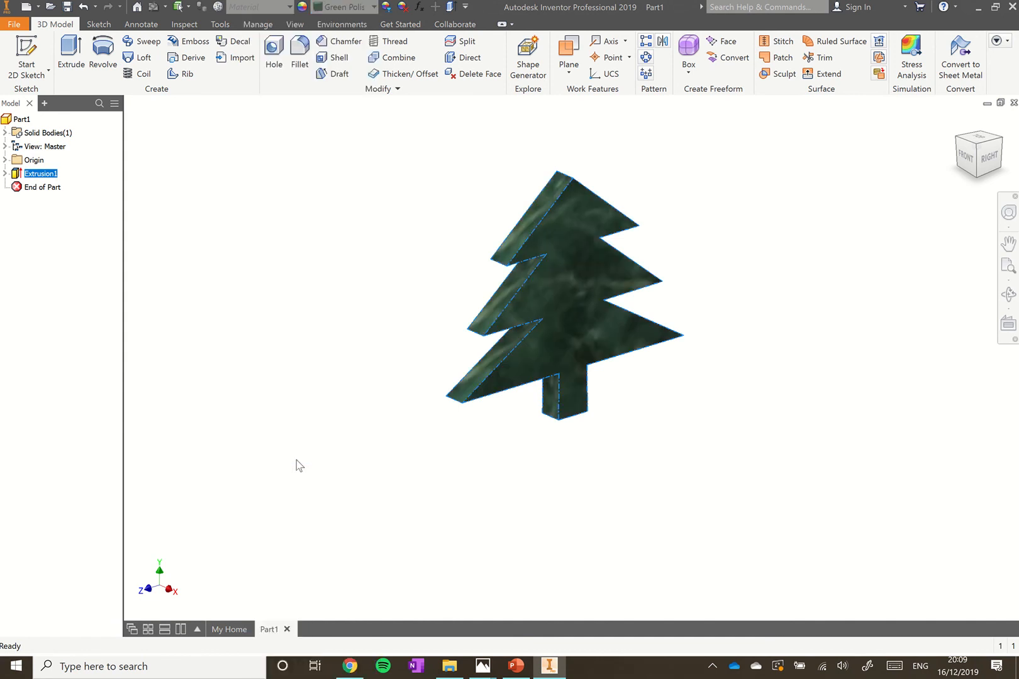
pyautogui.click(403, 291)
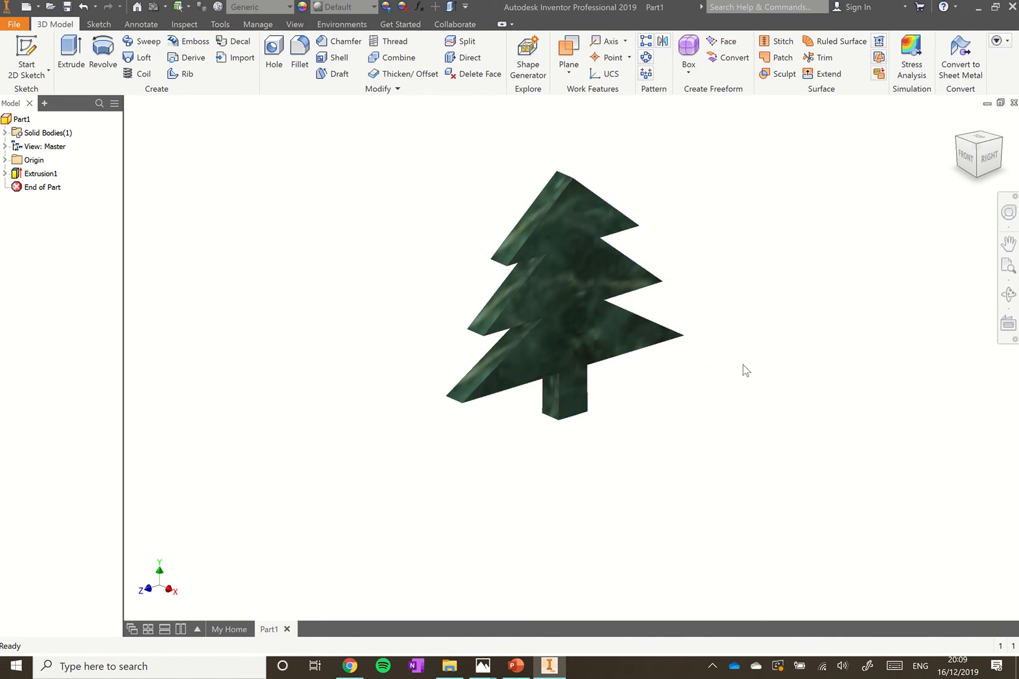
pyautogui.scroll(-3, 523, 457)
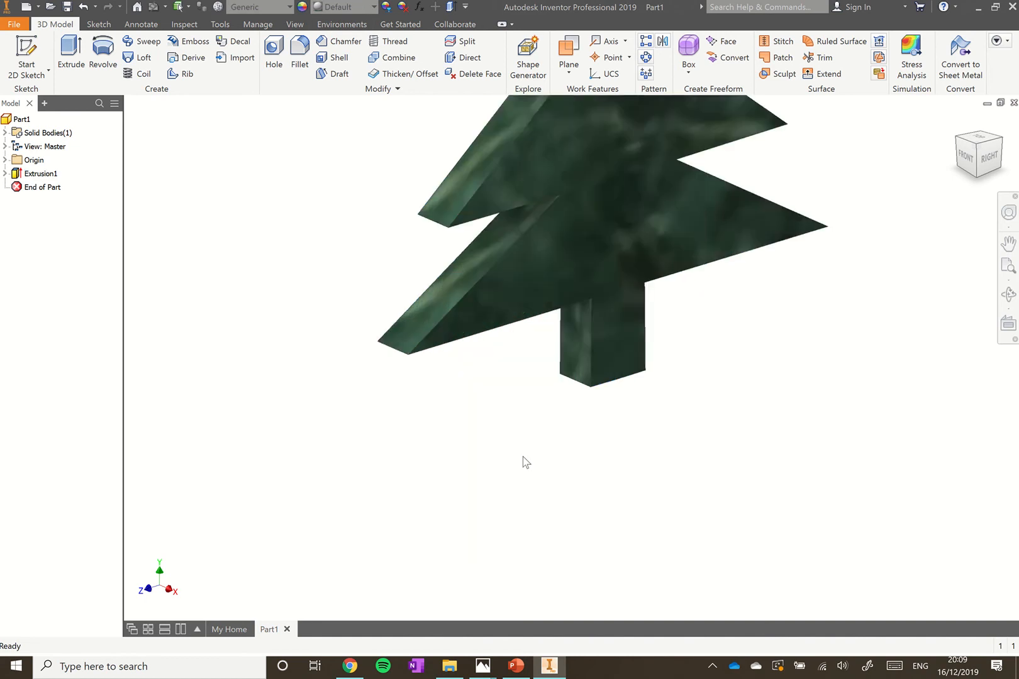
pyautogui.scroll(8, 608, 382)
pyautogui.scroll(-3, 693, 235)
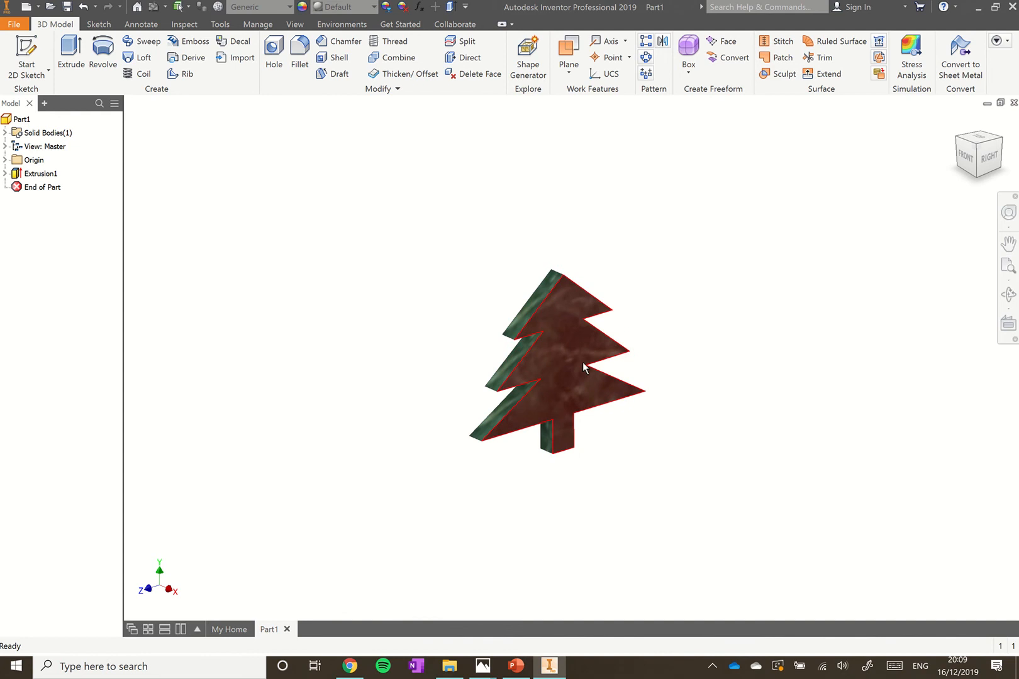
pyautogui.moveTo(988, 158)
pyautogui.mouseDown()
pyautogui.moveTo(962, 159)
pyautogui.moveTo(949, 186)
pyautogui.moveTo(961, 157)
pyautogui.mouseUp()
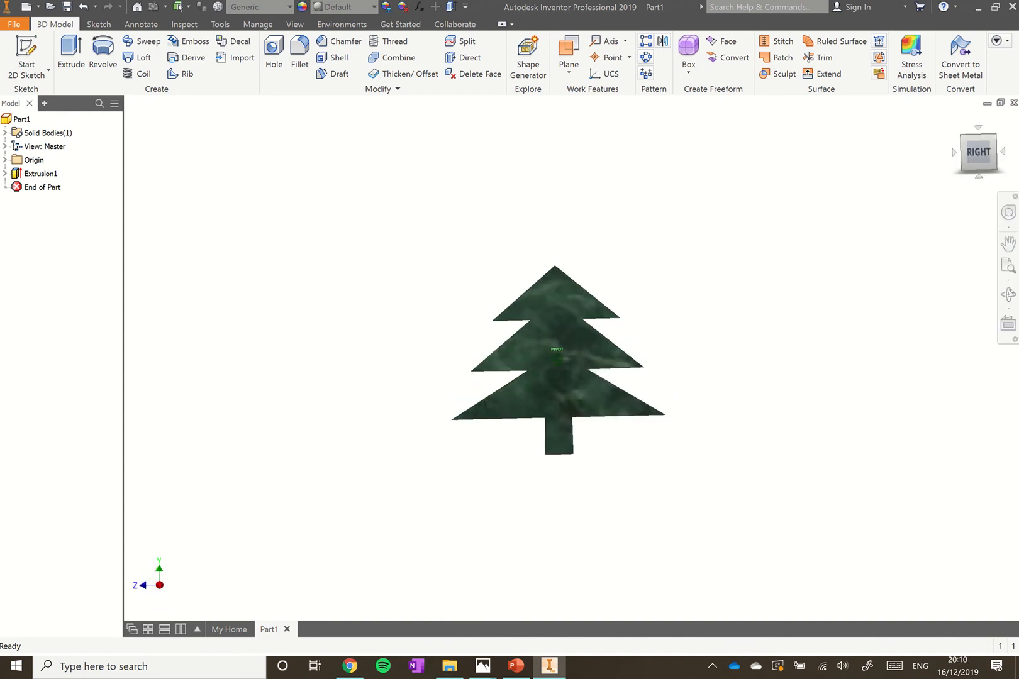
pyautogui.click(1008, 243)
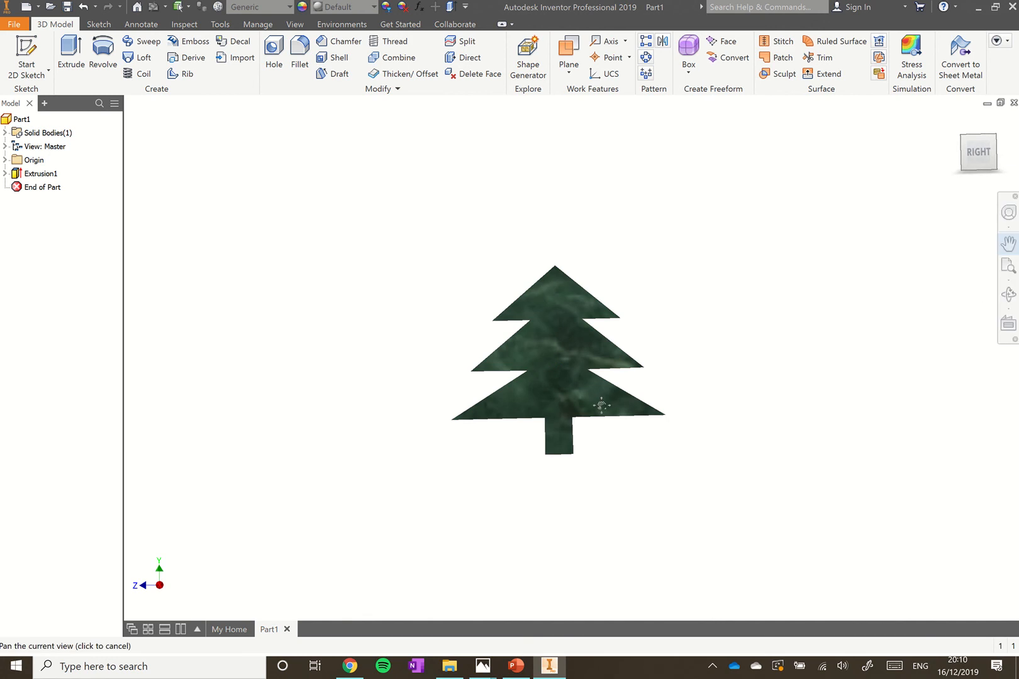
pyautogui.moveTo(601, 406); pyautogui.dragTo(623, 414)
pyautogui.click(1008, 294)
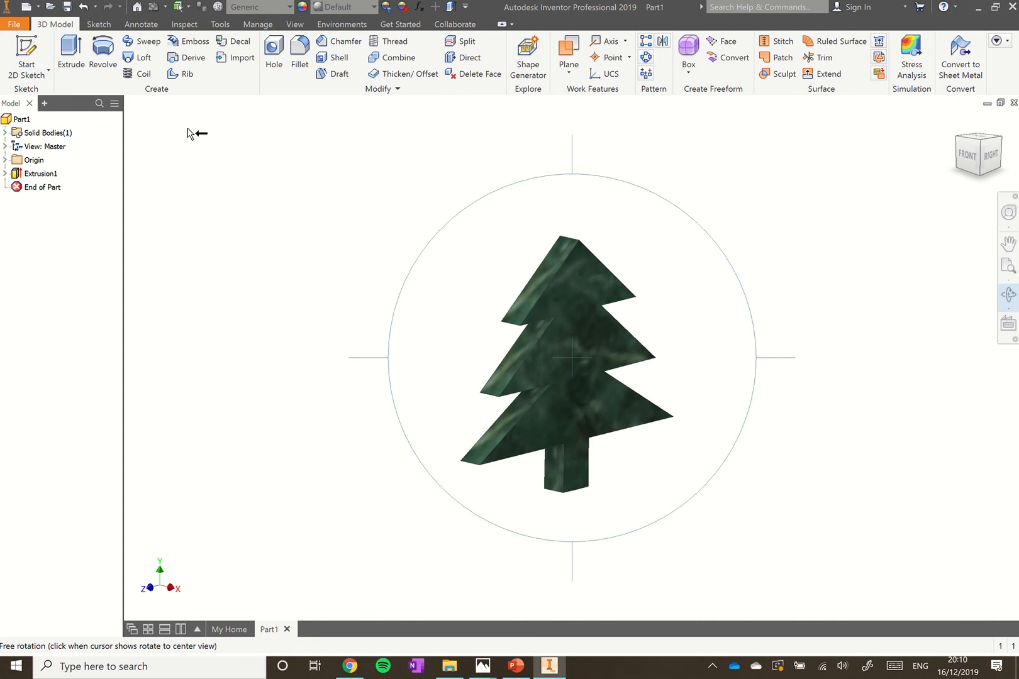
pyautogui.click(31, 55)
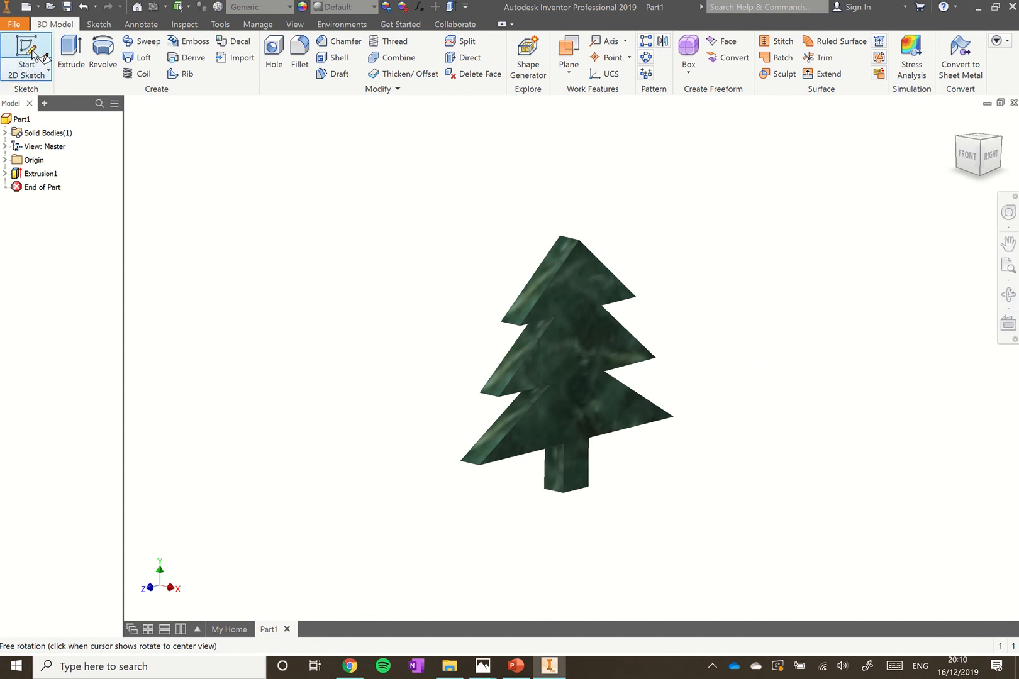
# Start a new sketch on the tree's front face
pyautogui.click(32, 54)
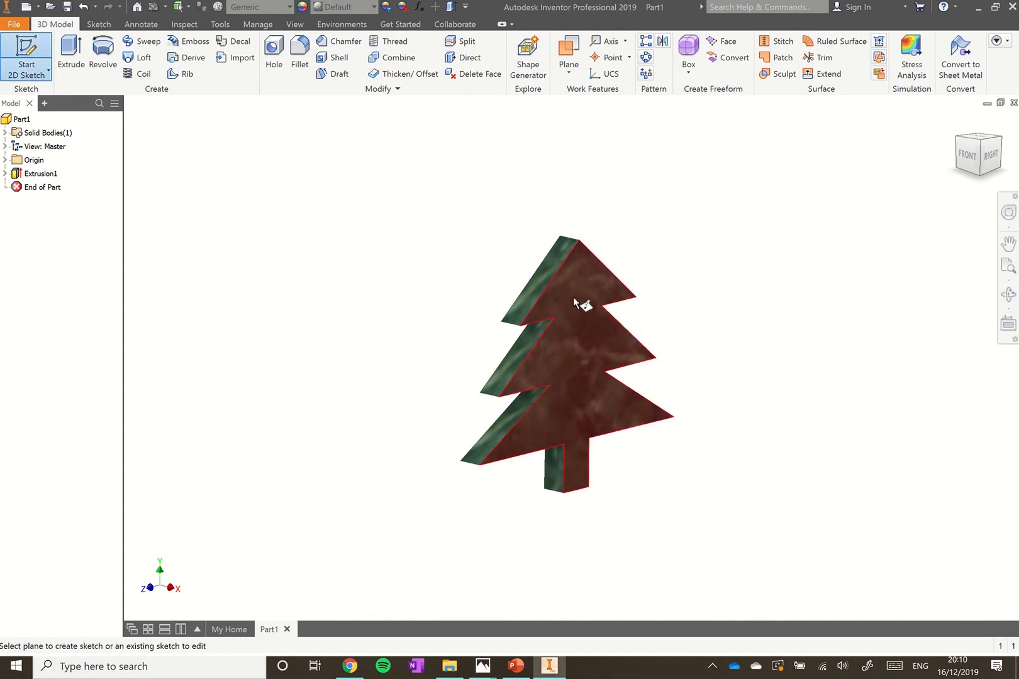
pyautogui.click(578, 342)
pyautogui.scroll(-4, 573, 434)
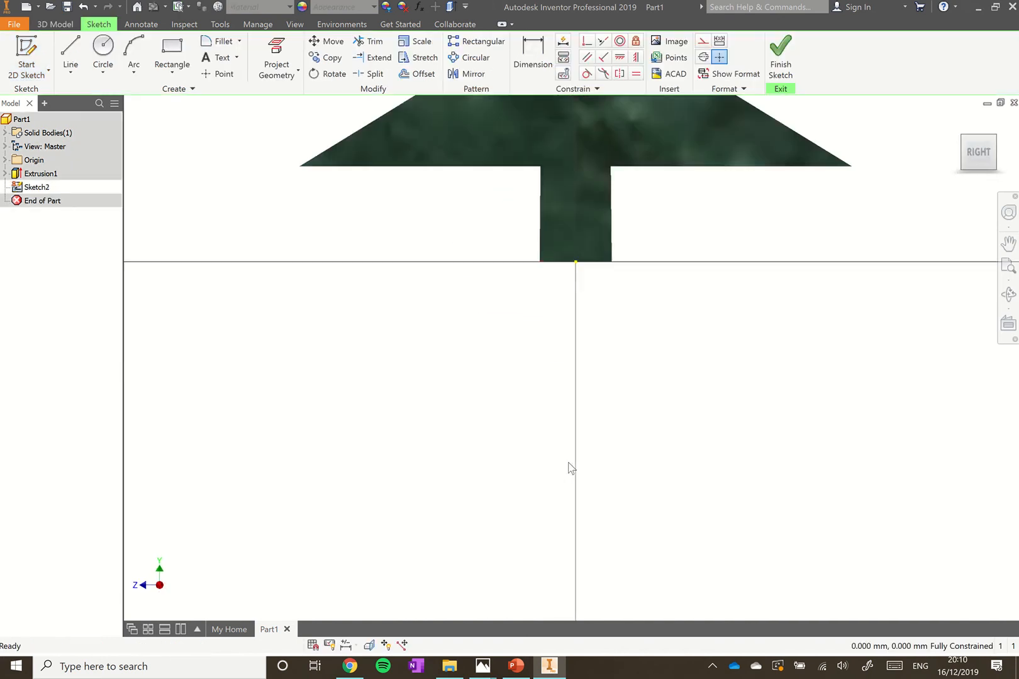
pyautogui.scroll(5, 554, 278)
pyautogui.scroll(-4, 562, 189)
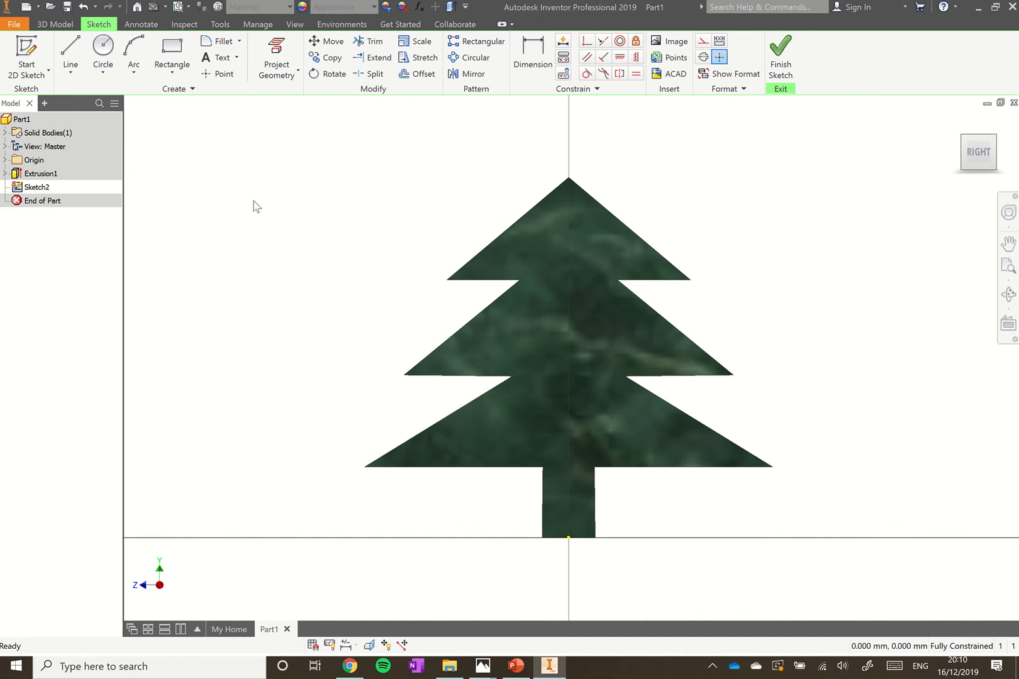
# Draw small bauble circles on both sides of the top tier and the middle tier's left
pyautogui.click(104, 54)
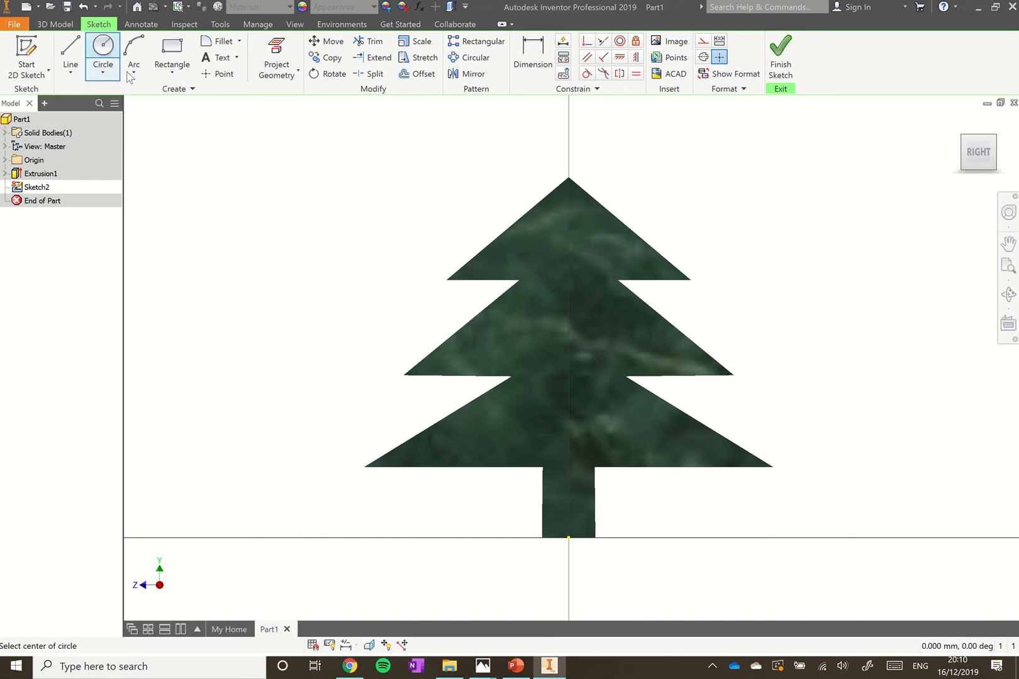
pyautogui.click(521, 254)
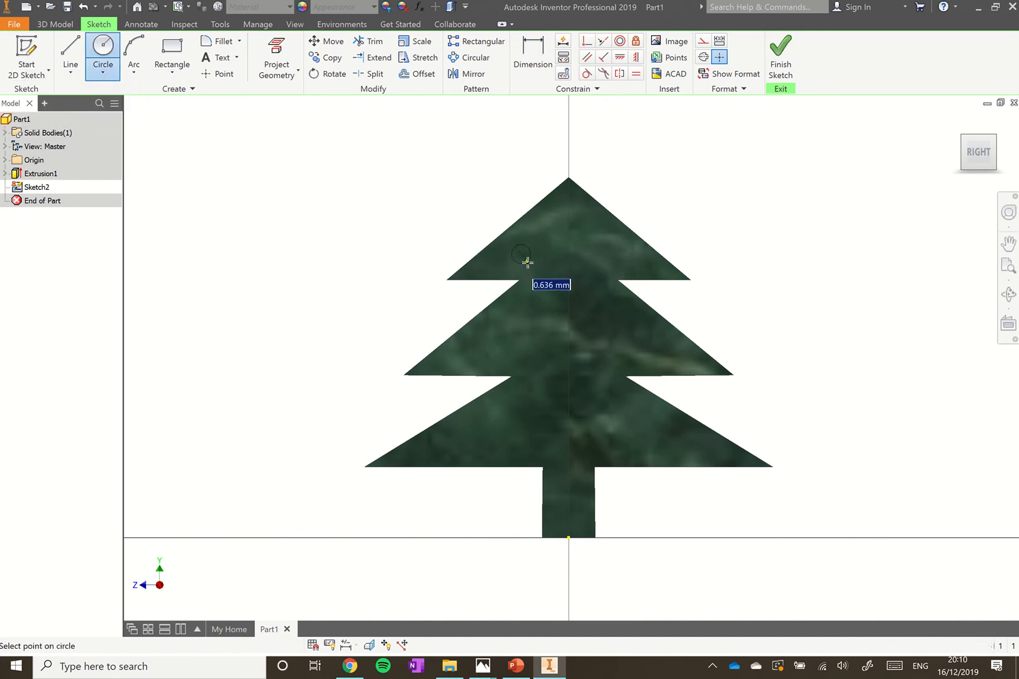
pyautogui.click(529, 264)
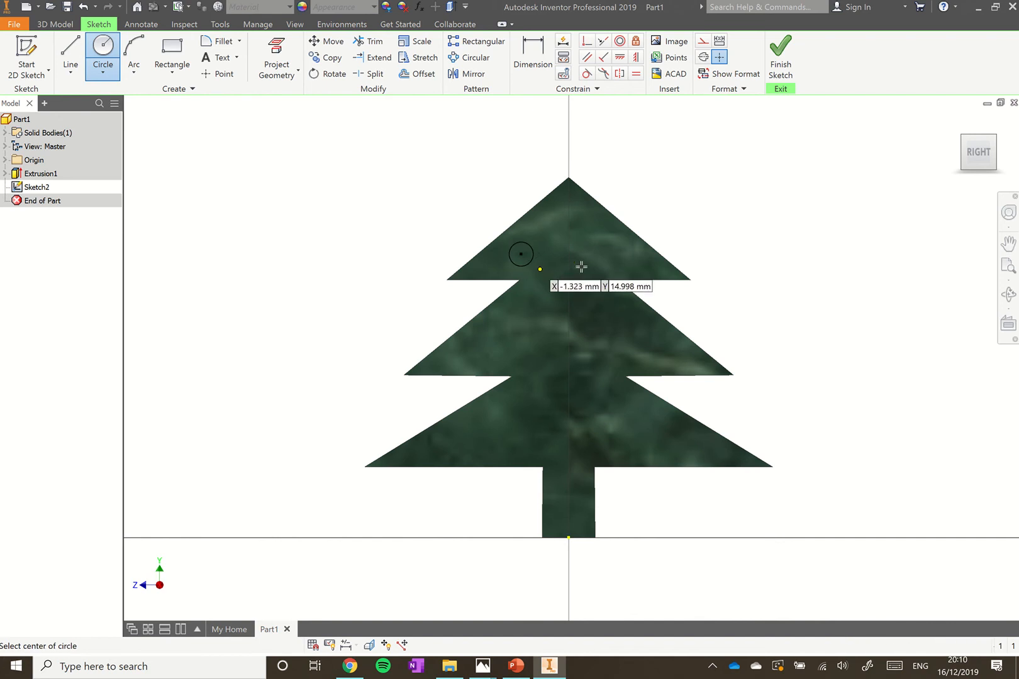
pyautogui.click(605, 235)
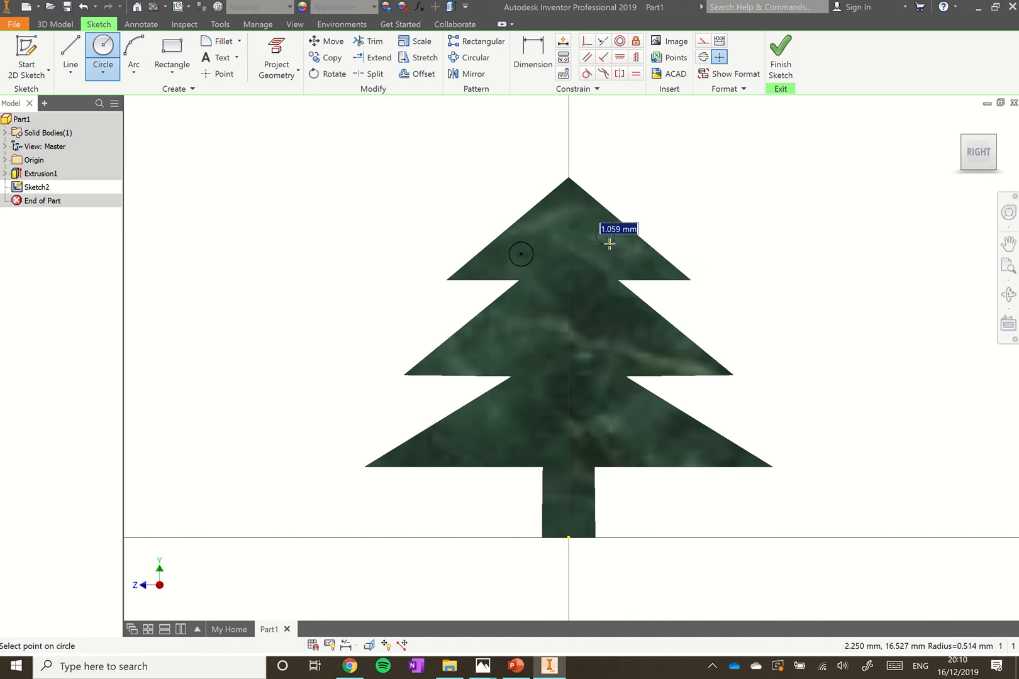
pyautogui.click(611, 243)
pyautogui.click(525, 314)
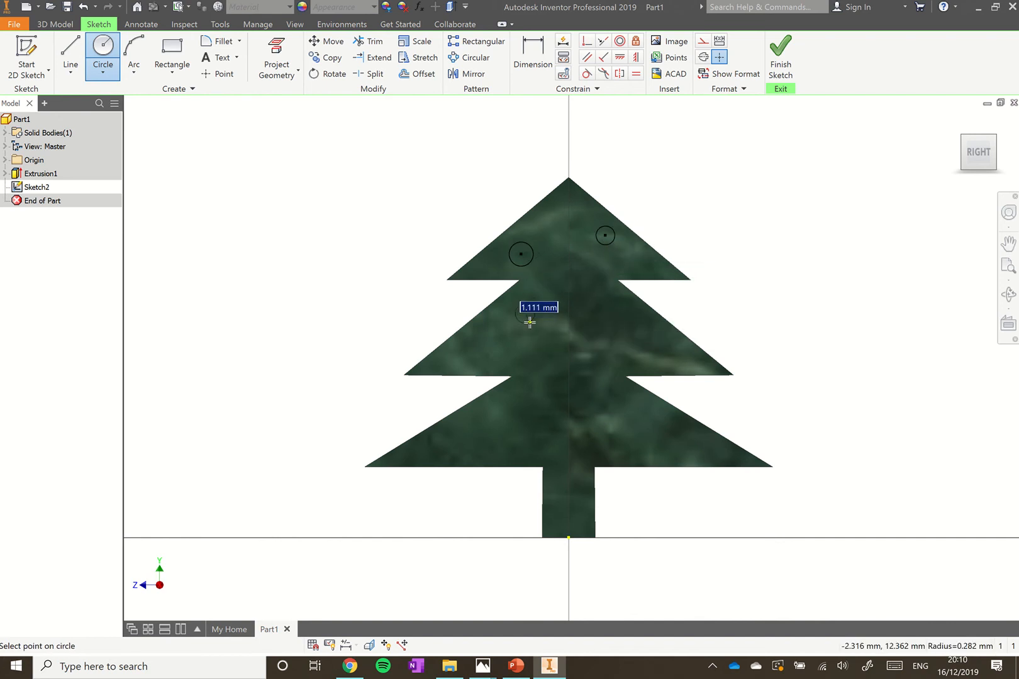
pyautogui.click(532, 323)
# Add bauble circles on the middle tier's right and both sides of the lower tier, then finish the sketch
pyautogui.click(628, 352)
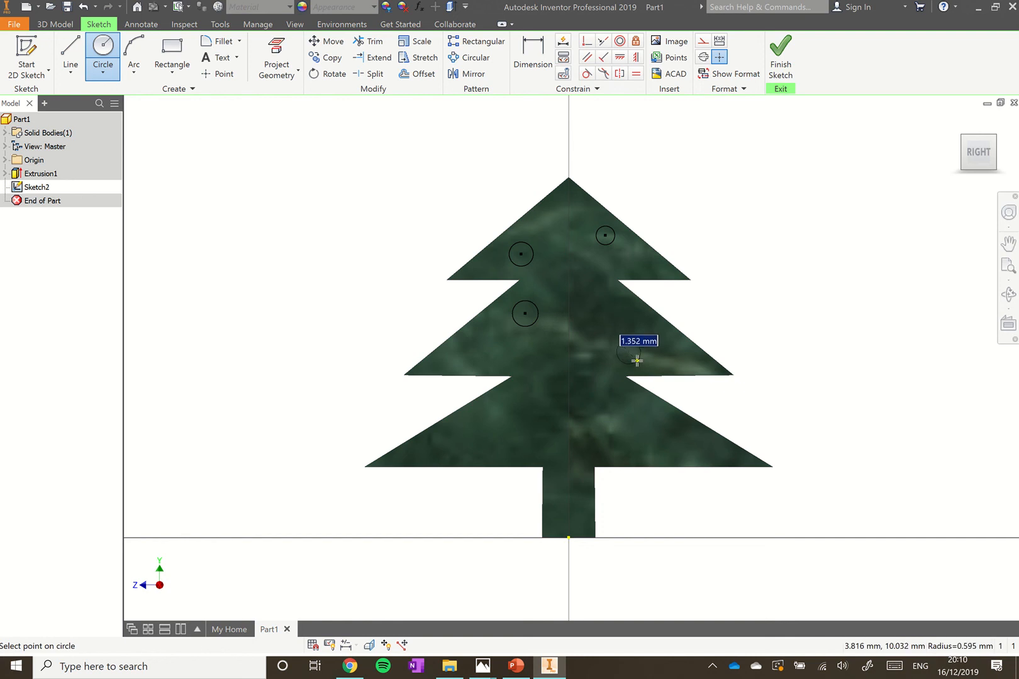
pyautogui.click(637, 359)
pyautogui.click(686, 447)
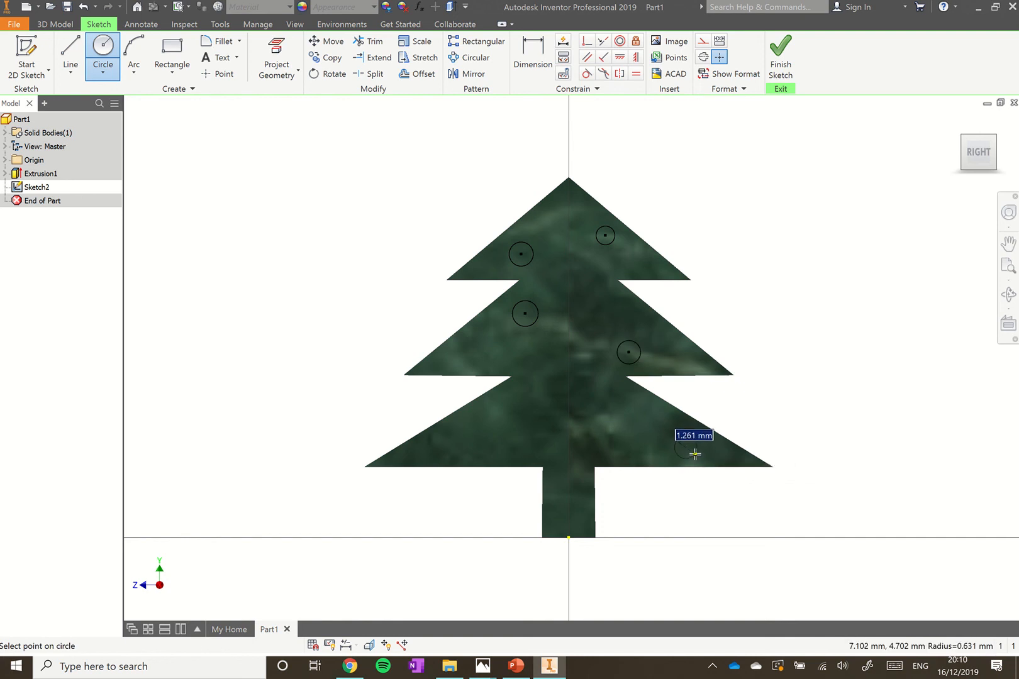
pyautogui.click(692, 454)
pyautogui.click(473, 438)
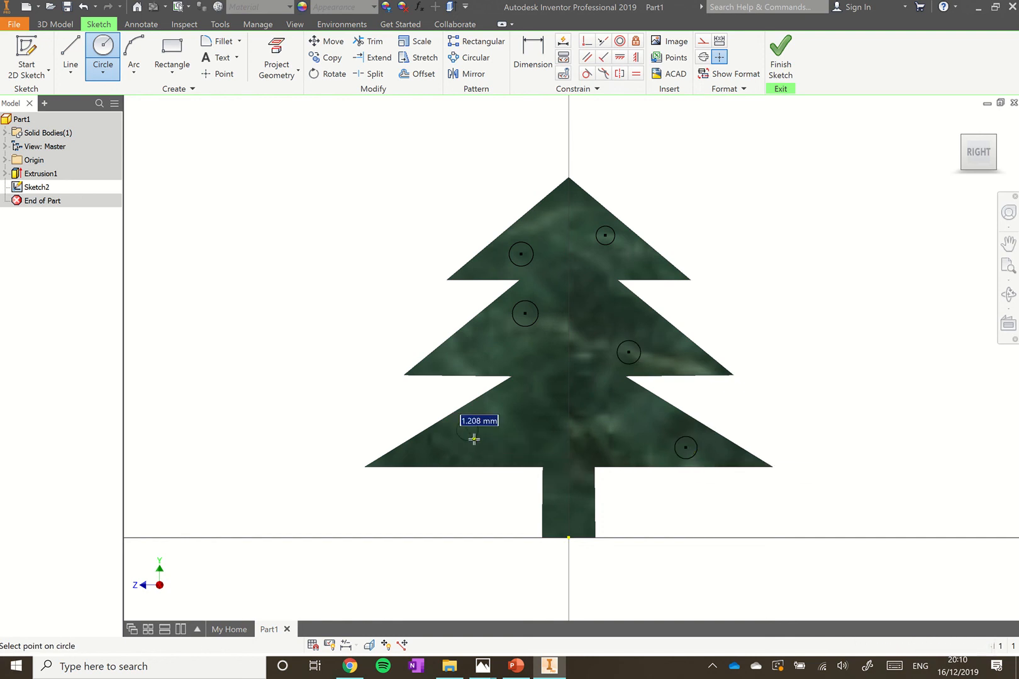
pyautogui.click(475, 440)
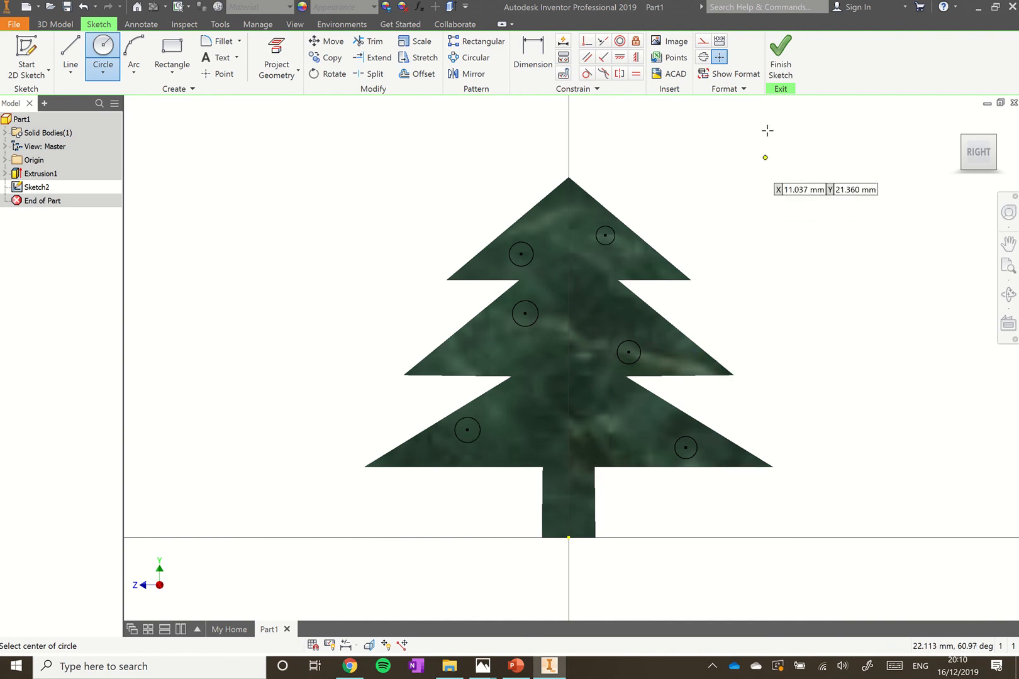
pyautogui.click(782, 60)
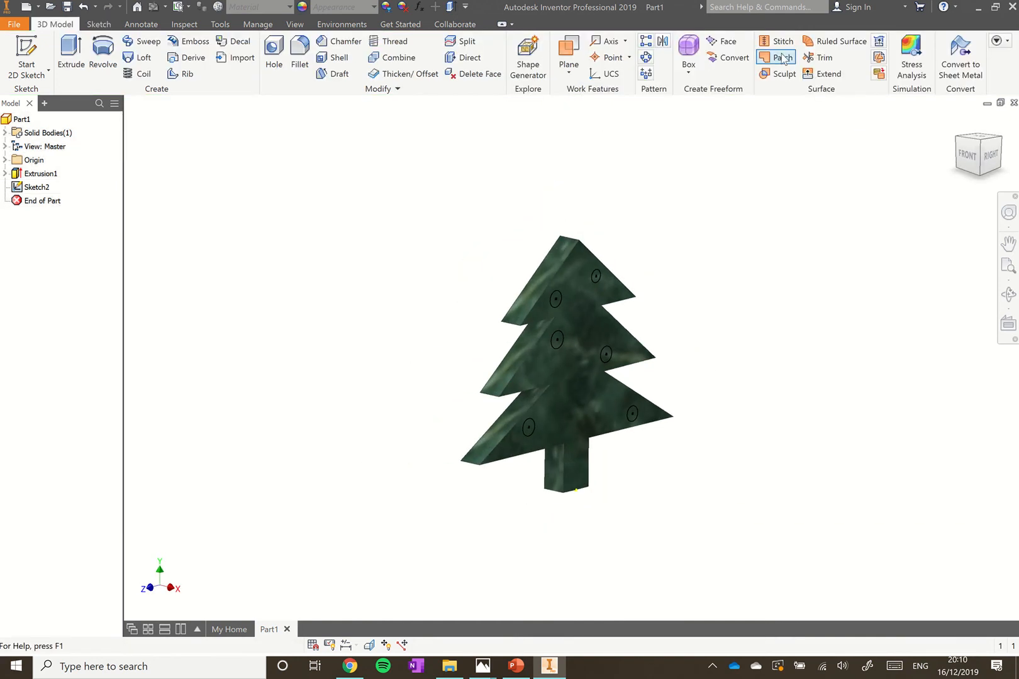
# Extrude all six bauble circles 0.5 mm into raised discs
pyautogui.click(75, 72)
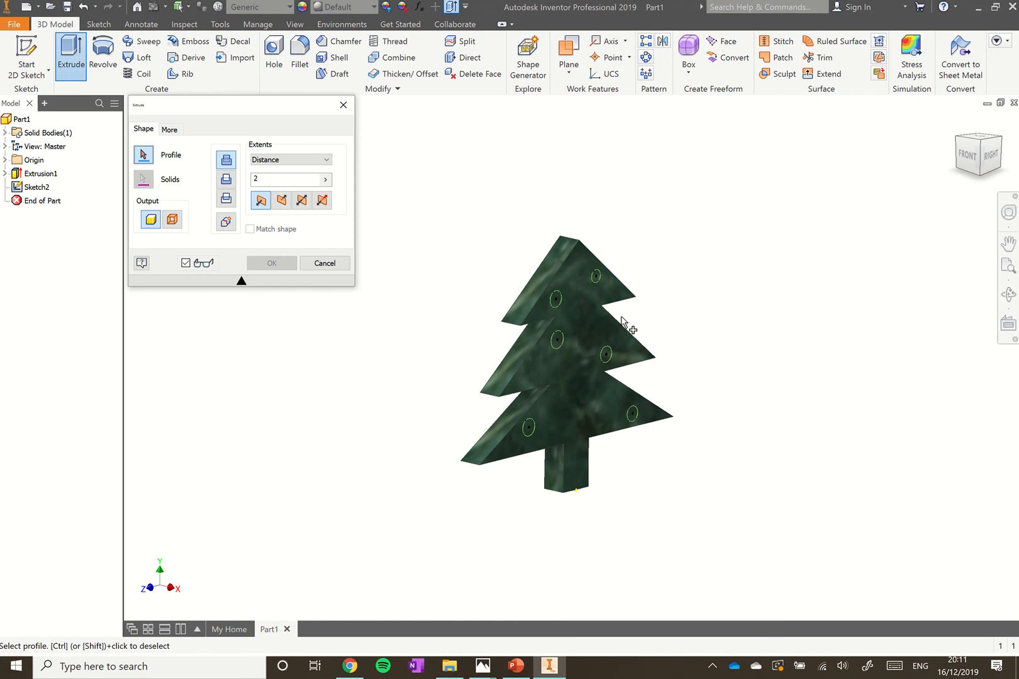
pyautogui.scroll(4, 581, 342)
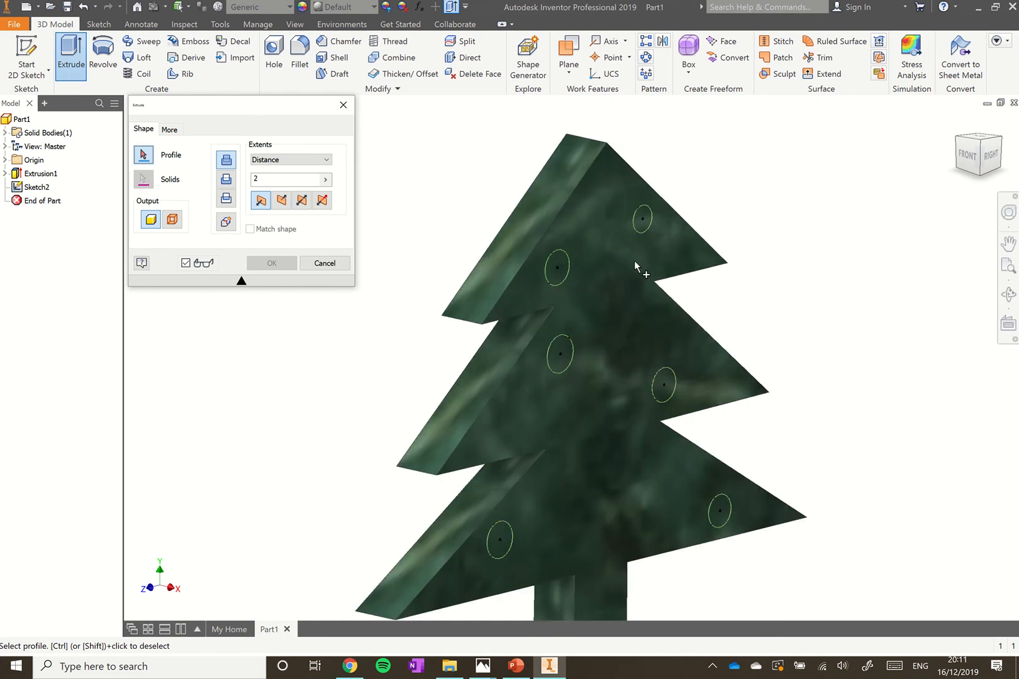
pyautogui.click(642, 230)
pyautogui.click(565, 274)
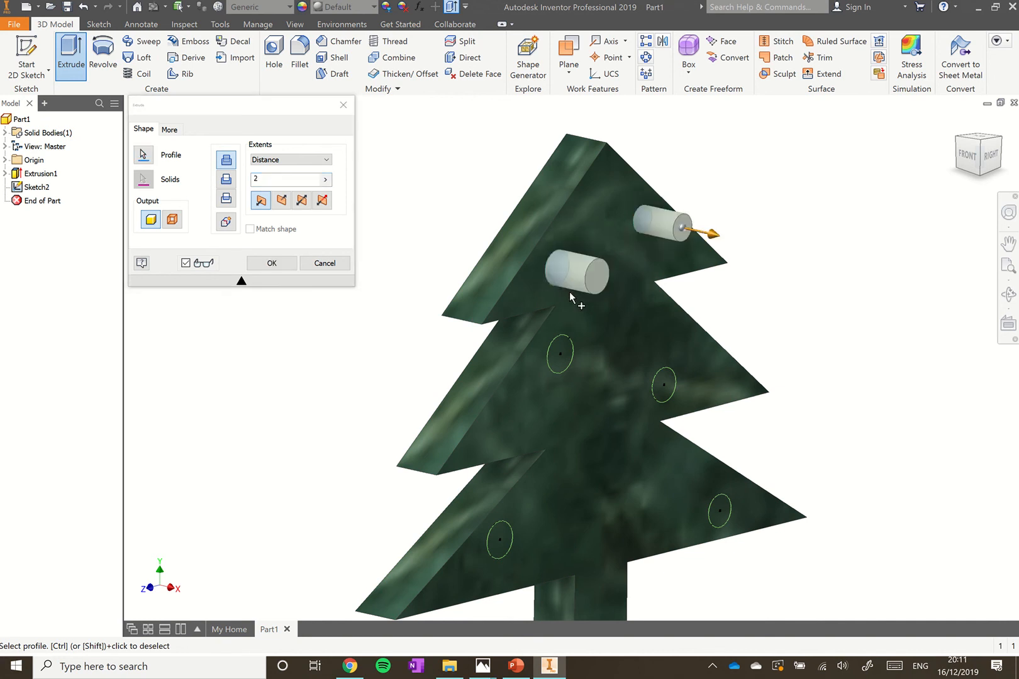
pyautogui.click(567, 361)
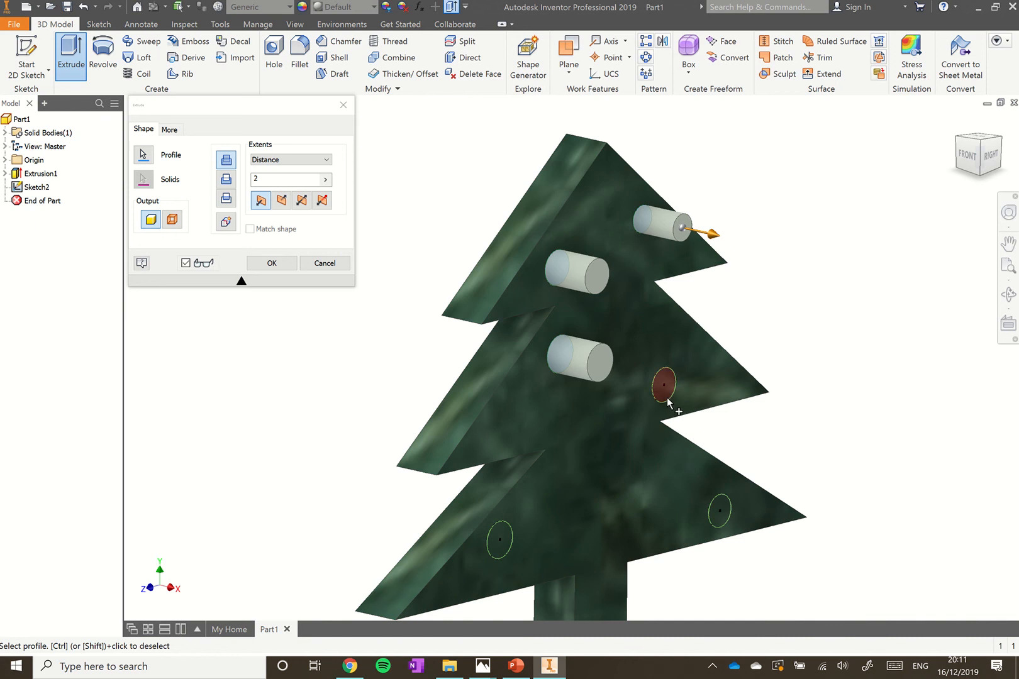
pyautogui.click(667, 404)
pyautogui.click(714, 510)
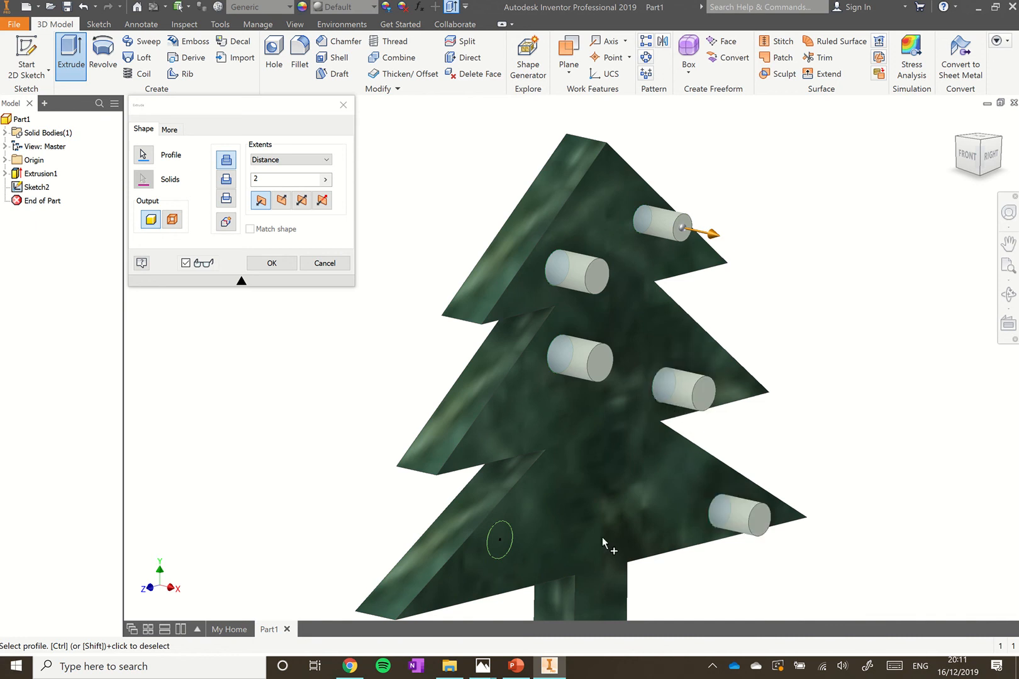
pyautogui.click(503, 562)
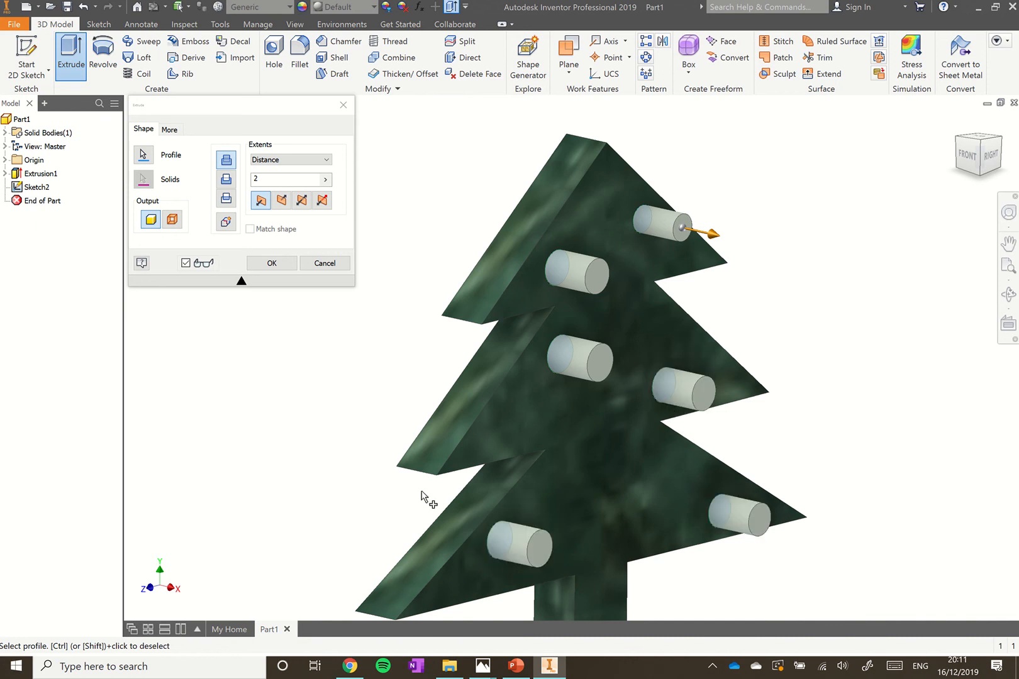
pyautogui.click(277, 183)
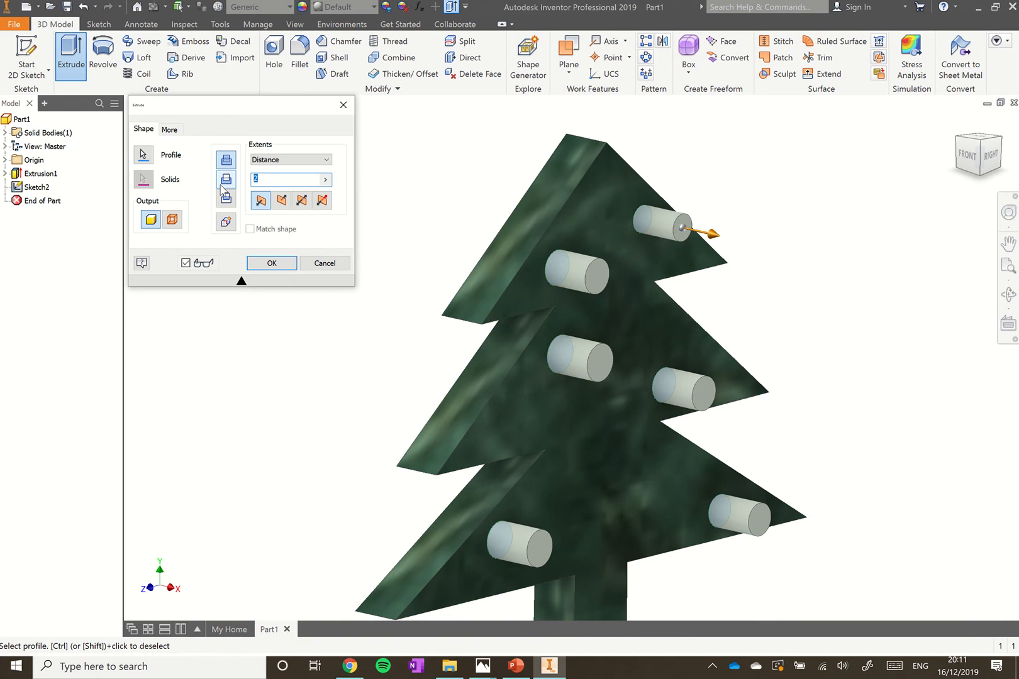
pyautogui.write('.5')
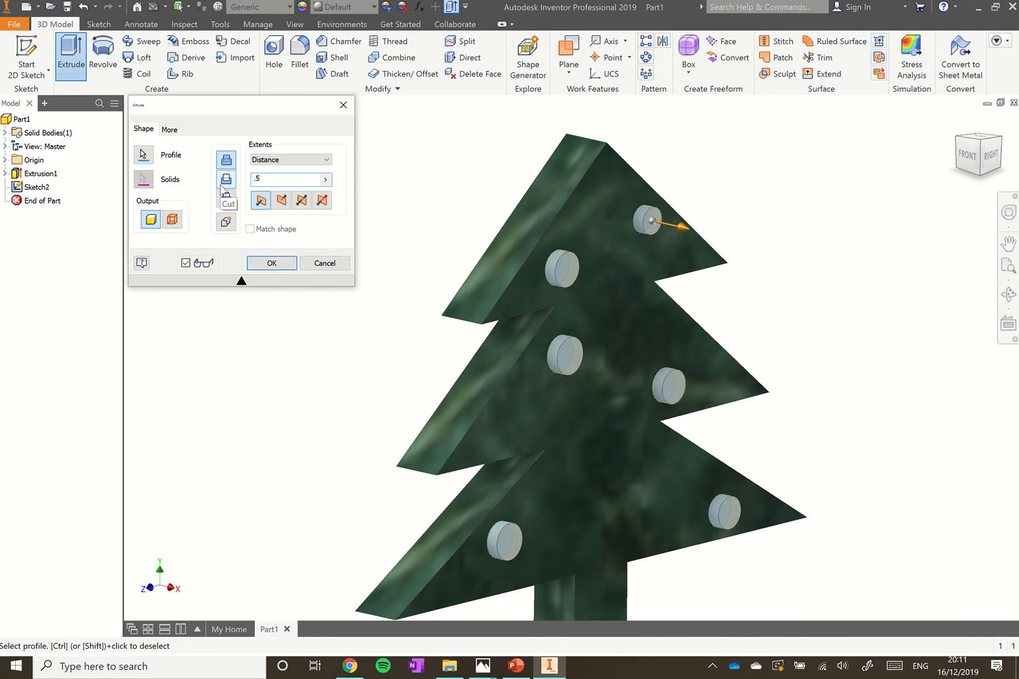
pyautogui.click(271, 263)
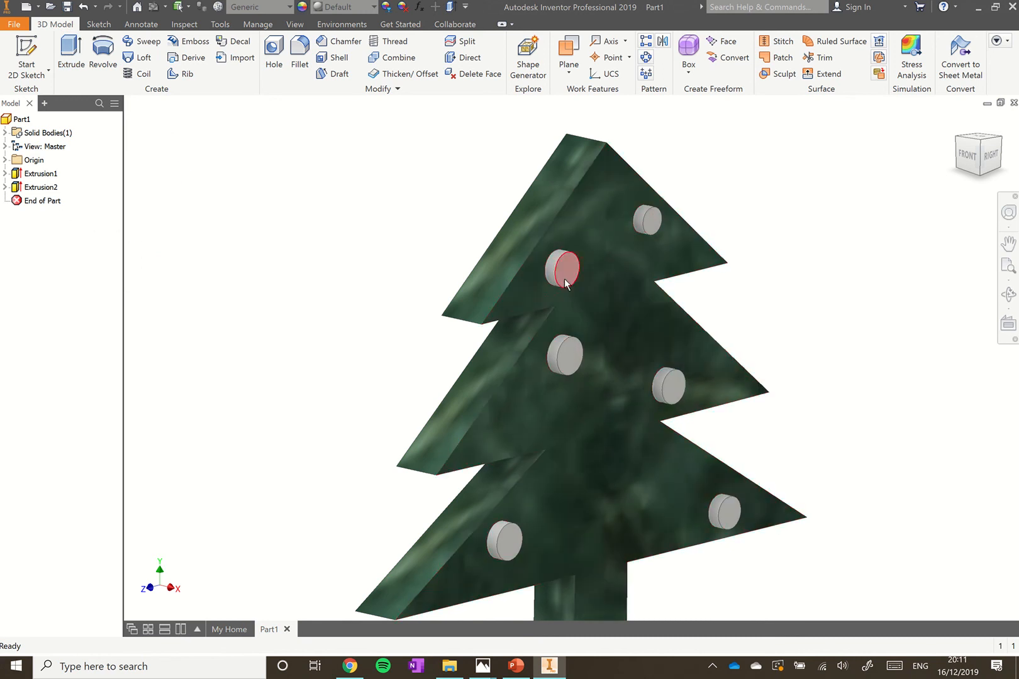
# Apply the Glossy - Gold appearance to Extrusion2's six bauble discs
pyautogui.click(30, 188)
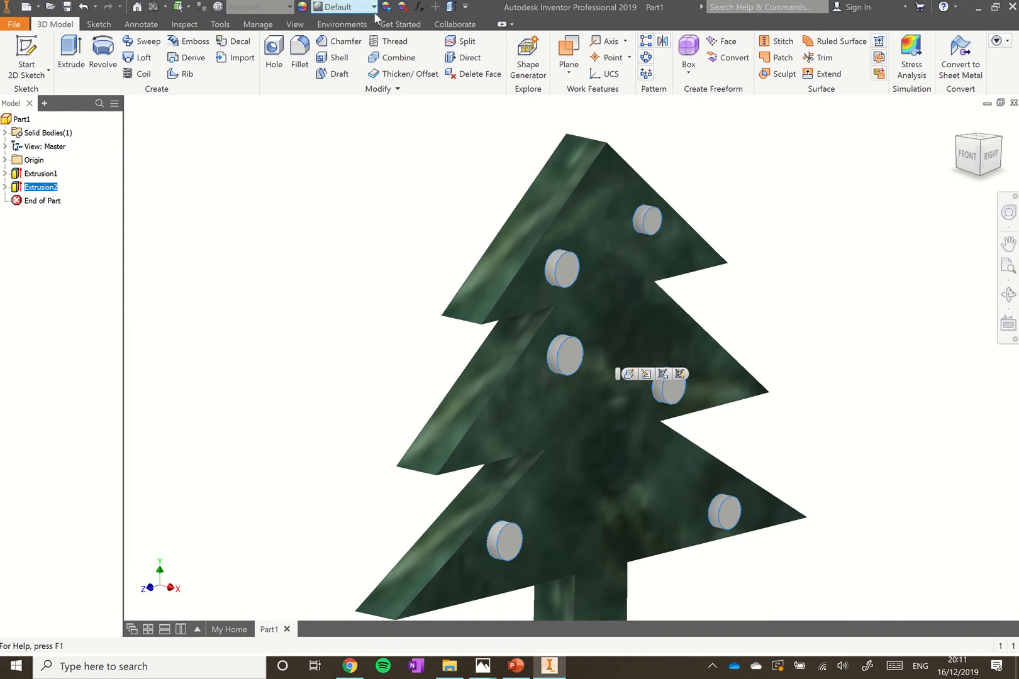
pyautogui.click(374, 7)
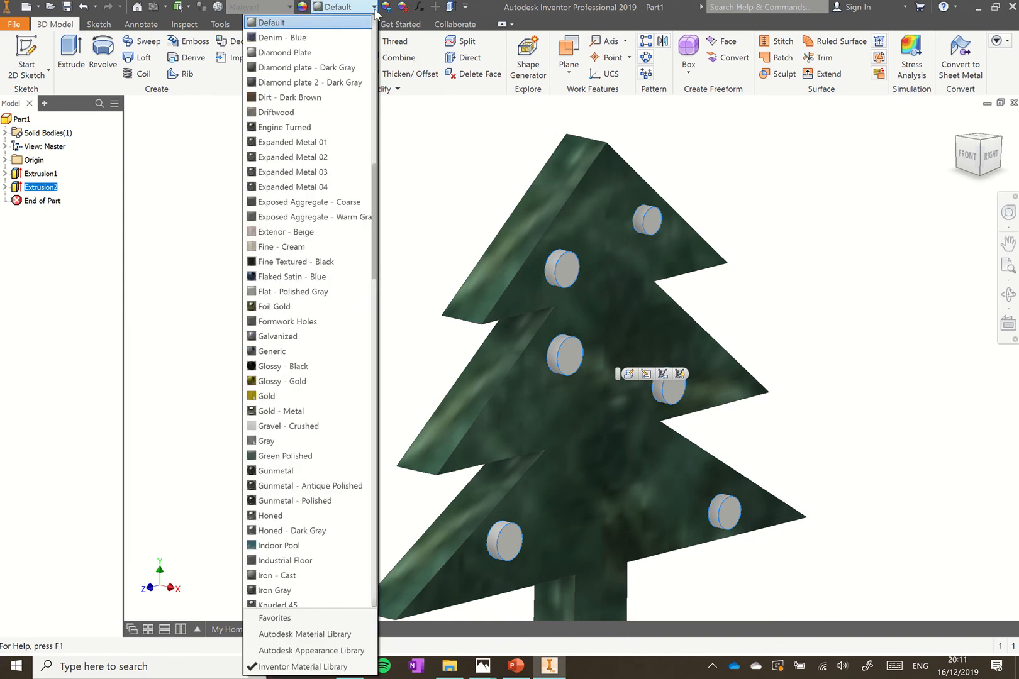
pyautogui.scroll(-2, 295, 172)
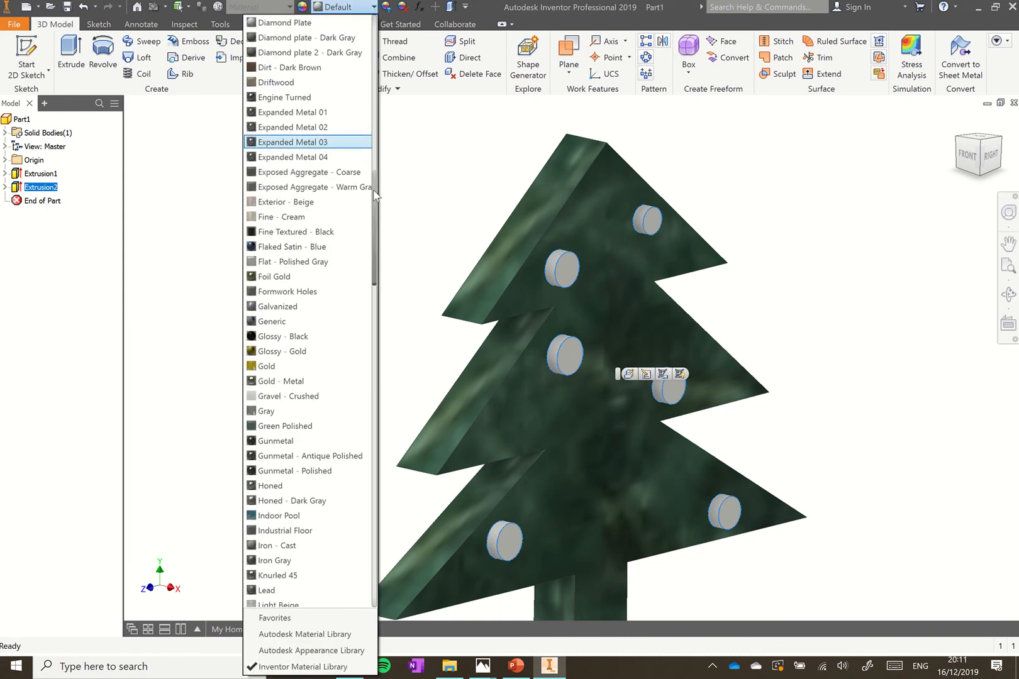
pyautogui.click(286, 351)
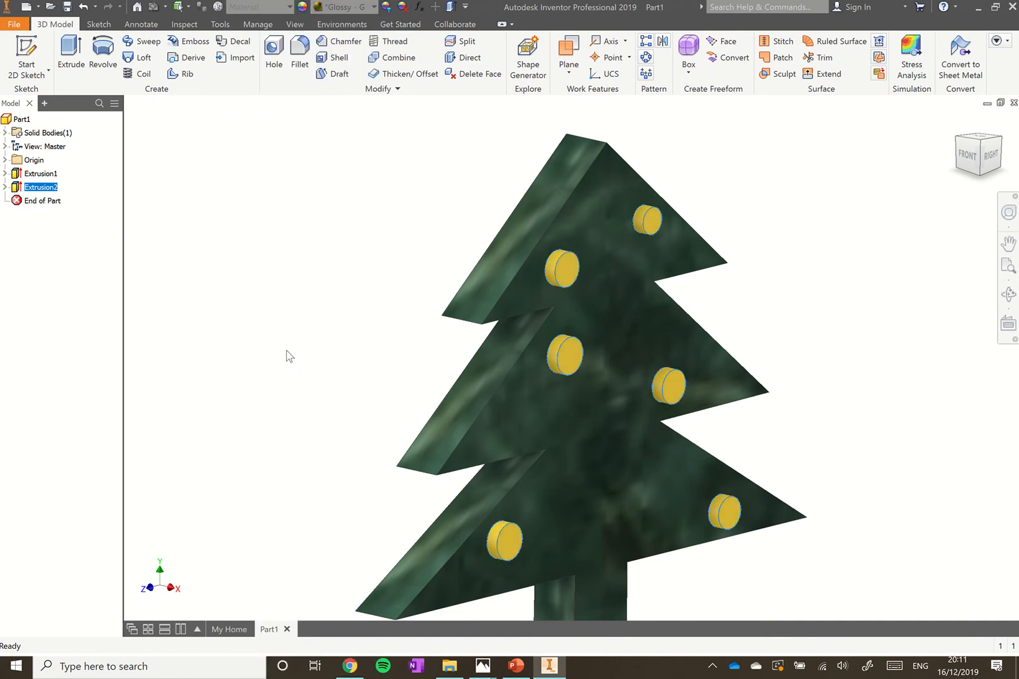
pyautogui.click(246, 325)
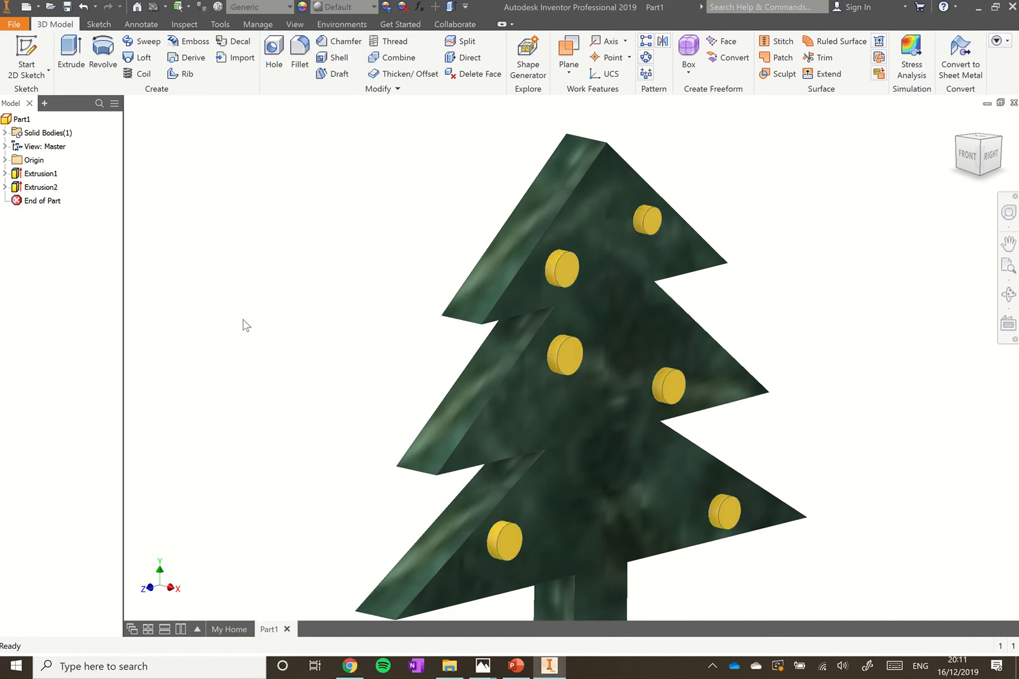
# Start a new 2D sketch on the tree's front face
pyautogui.click(28, 48)
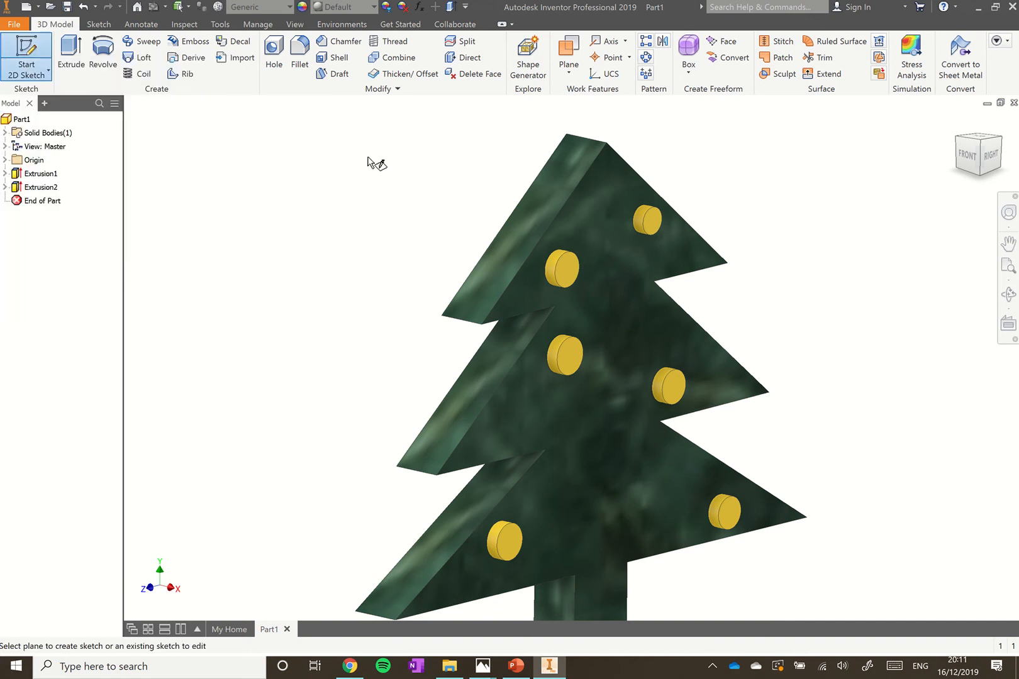
pyautogui.click(609, 340)
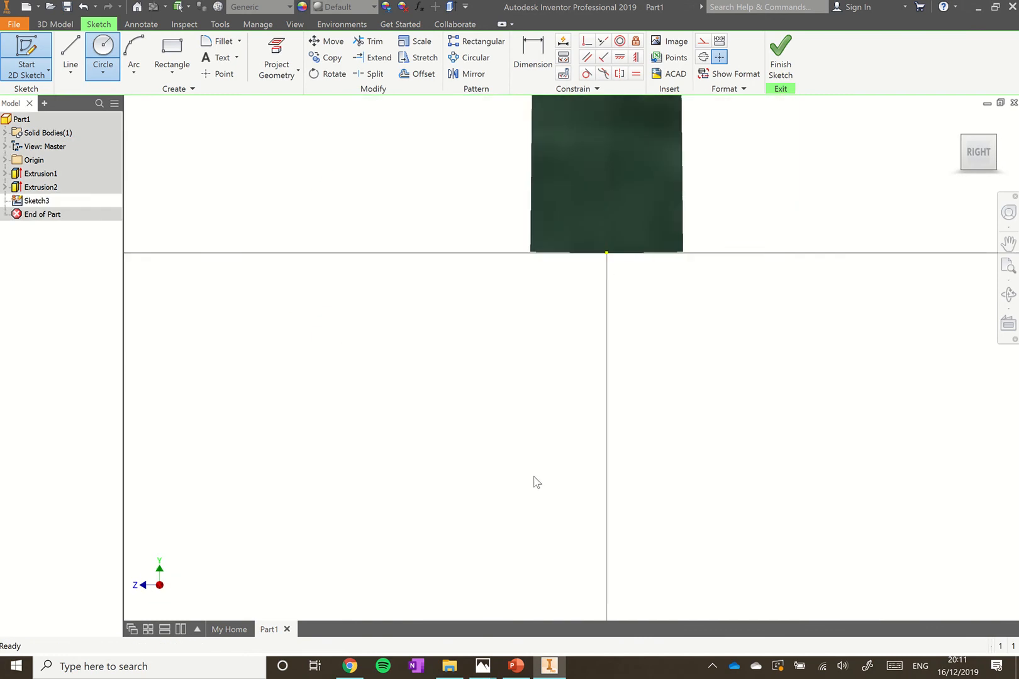
pyautogui.scroll(-5, 534, 481)
pyautogui.scroll(5, 557, 338)
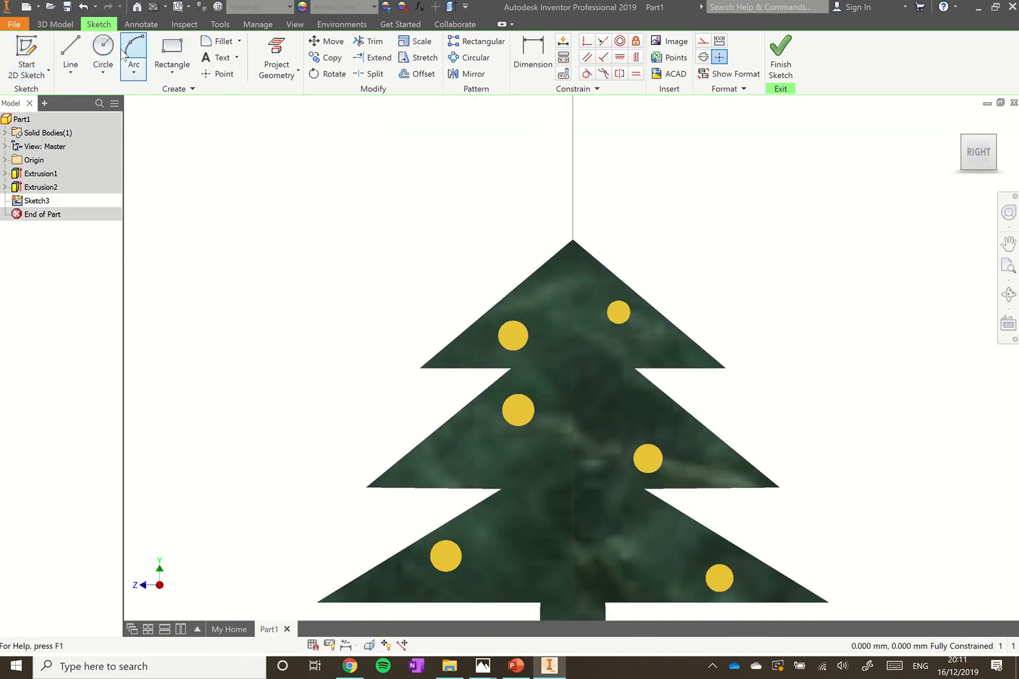
# Draw five bauble circles of varied sizes across the top and middle tiers
pyautogui.click(104, 55)
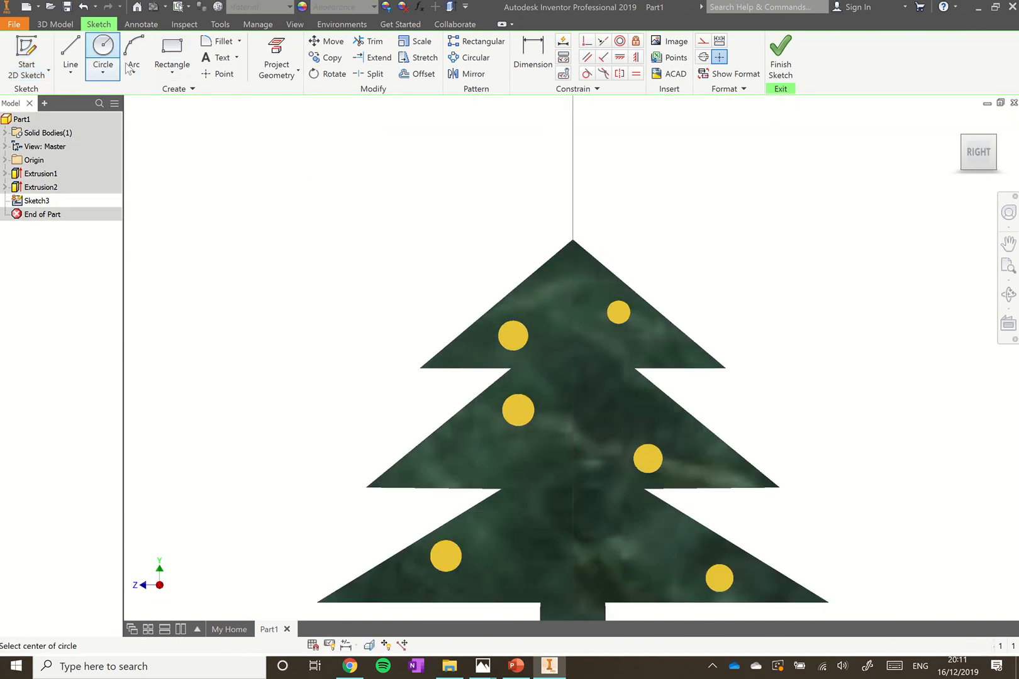
pyautogui.click(596, 352)
pyautogui.click(601, 359)
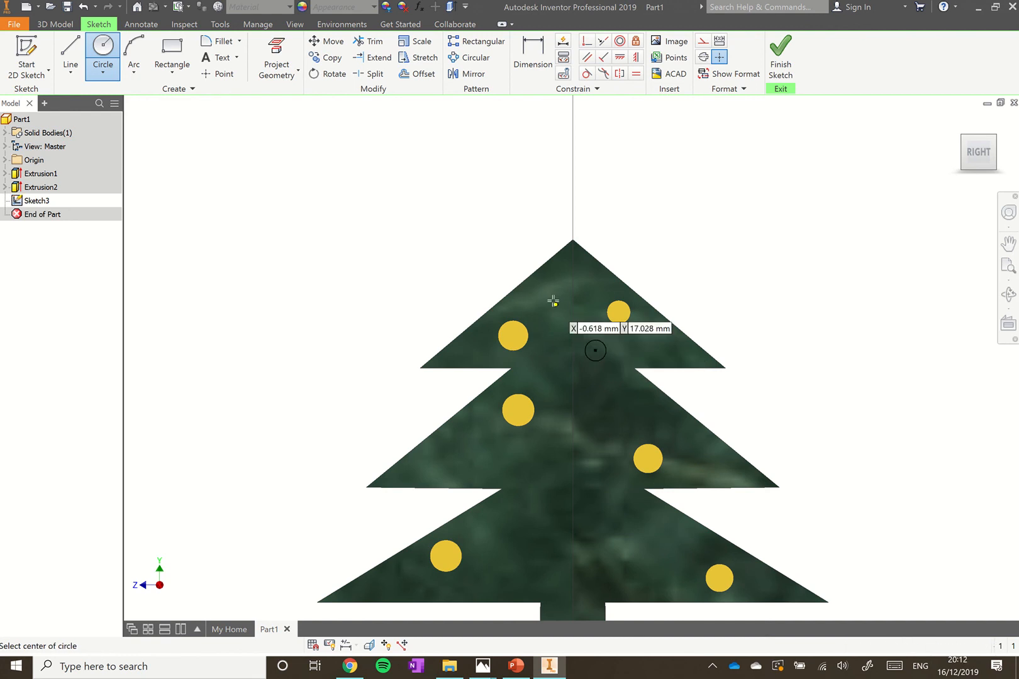
pyautogui.click(543, 296)
pyautogui.click(548, 302)
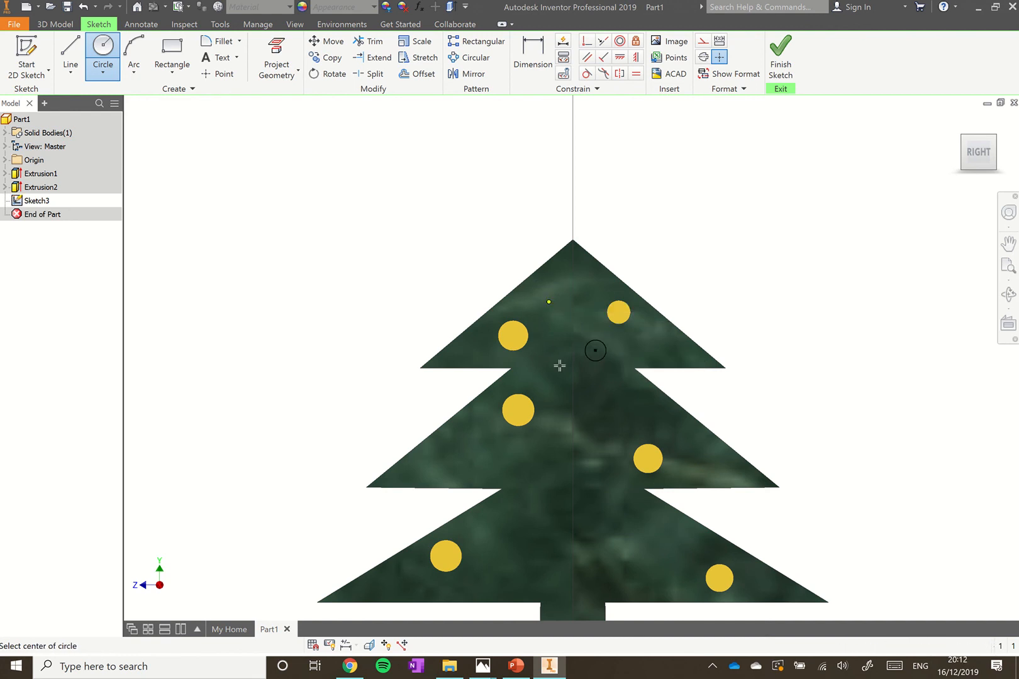
pyautogui.click(454, 454)
pyautogui.click(465, 464)
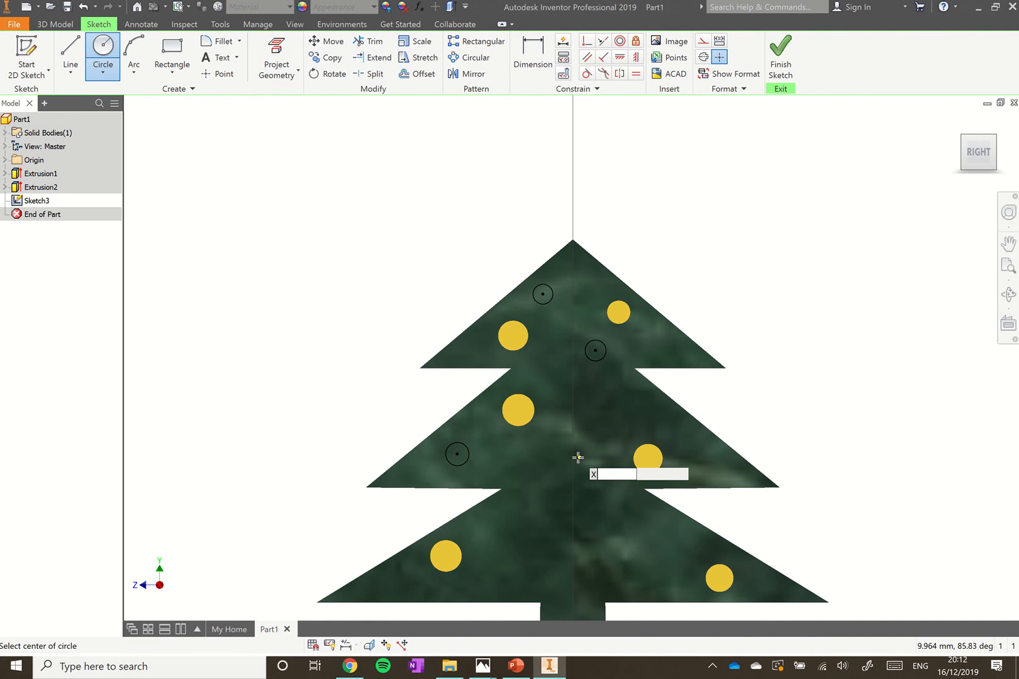
pyautogui.click(546, 458)
pyautogui.click(558, 467)
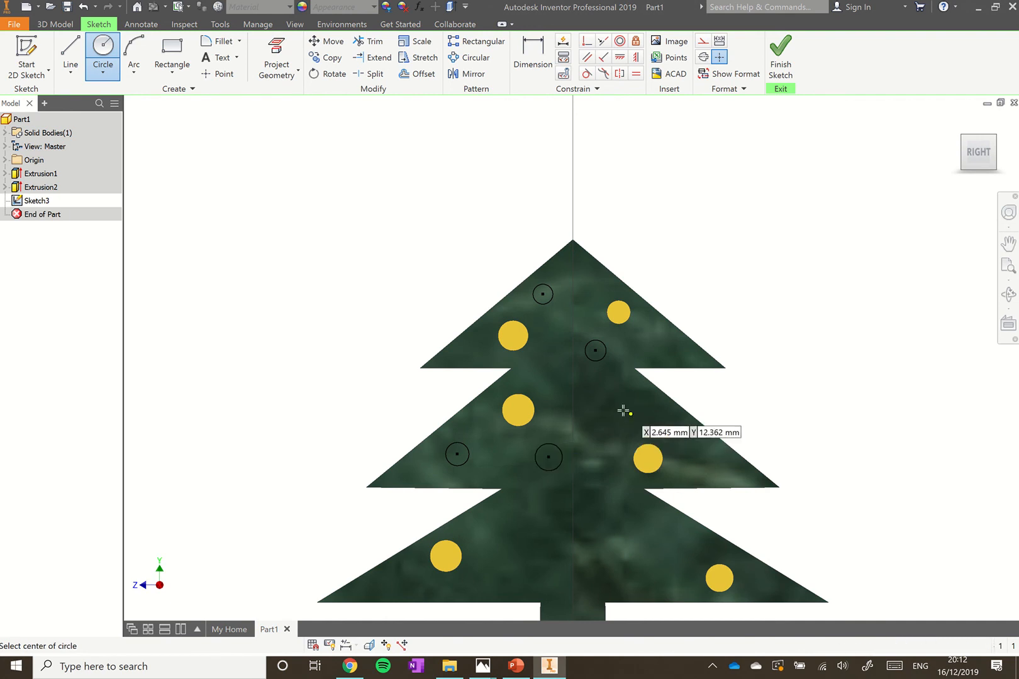
pyautogui.click(621, 412)
pyautogui.click(632, 422)
# Add three more circles on the bottom tier and finish Sketch3
pyautogui.scroll(2, 614, 416)
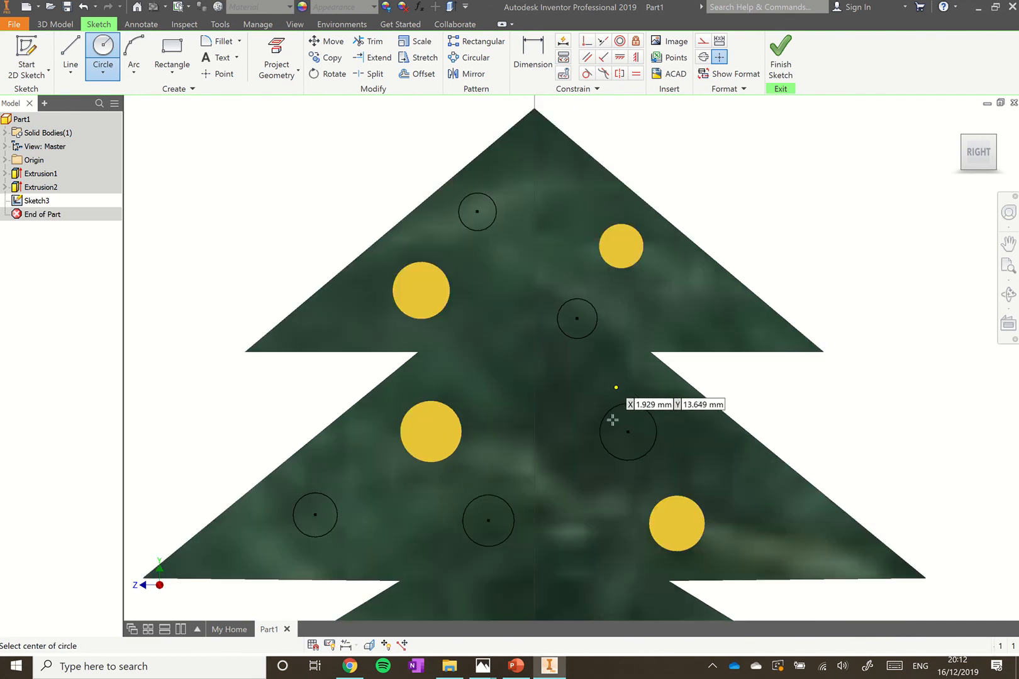
pyautogui.scroll(-5, 660, 403)
pyautogui.scroll(3, 661, 502)
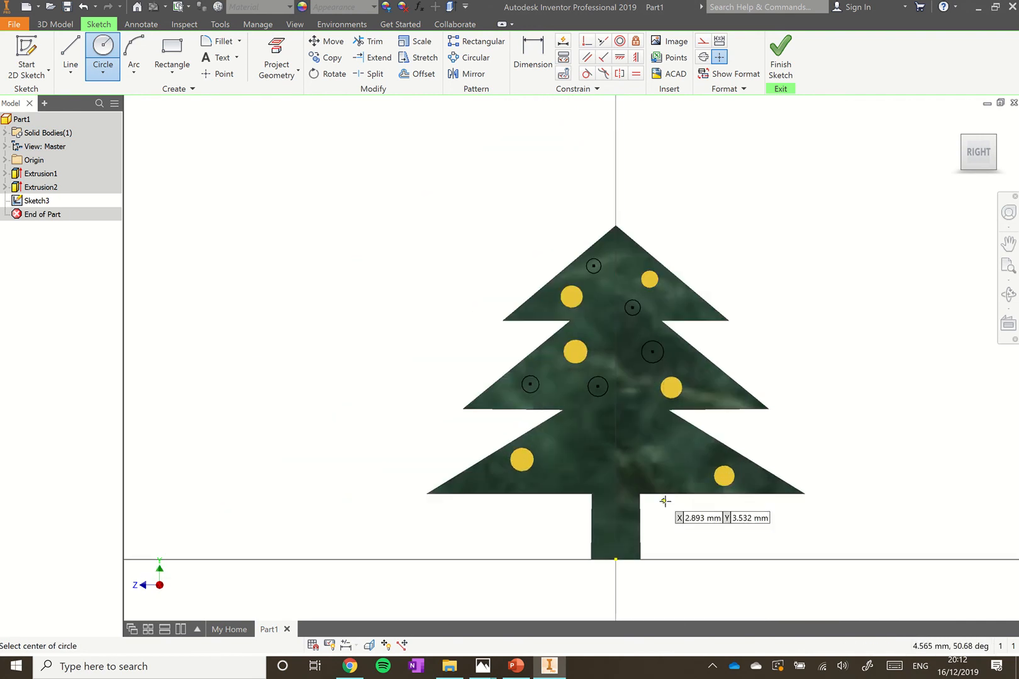
pyautogui.click(673, 467)
pyautogui.click(681, 476)
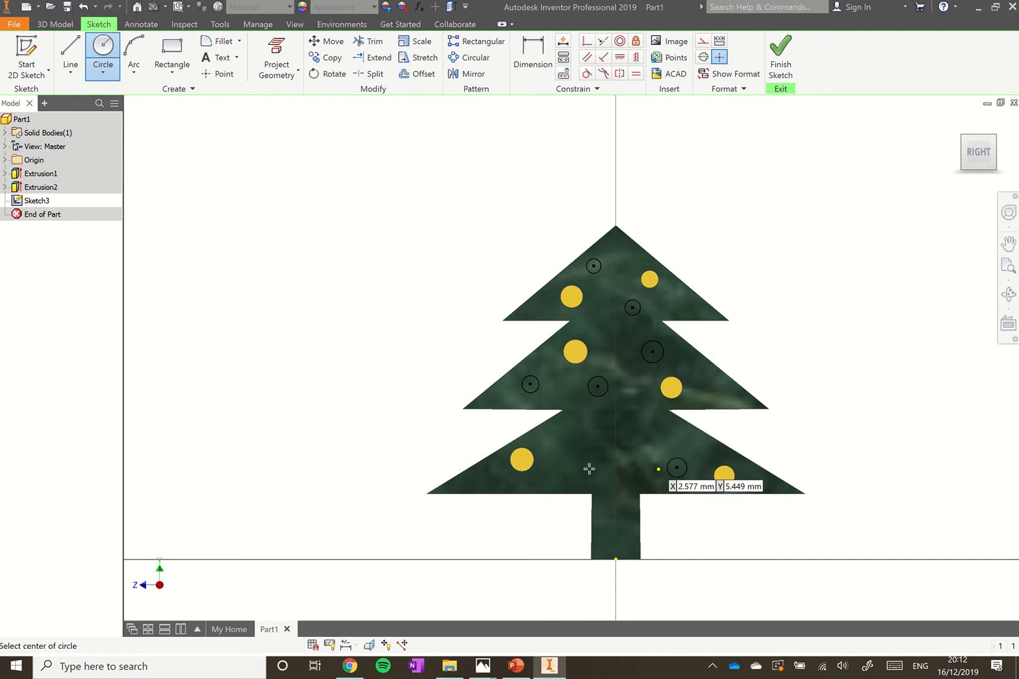
pyautogui.click(569, 441)
pyautogui.click(577, 453)
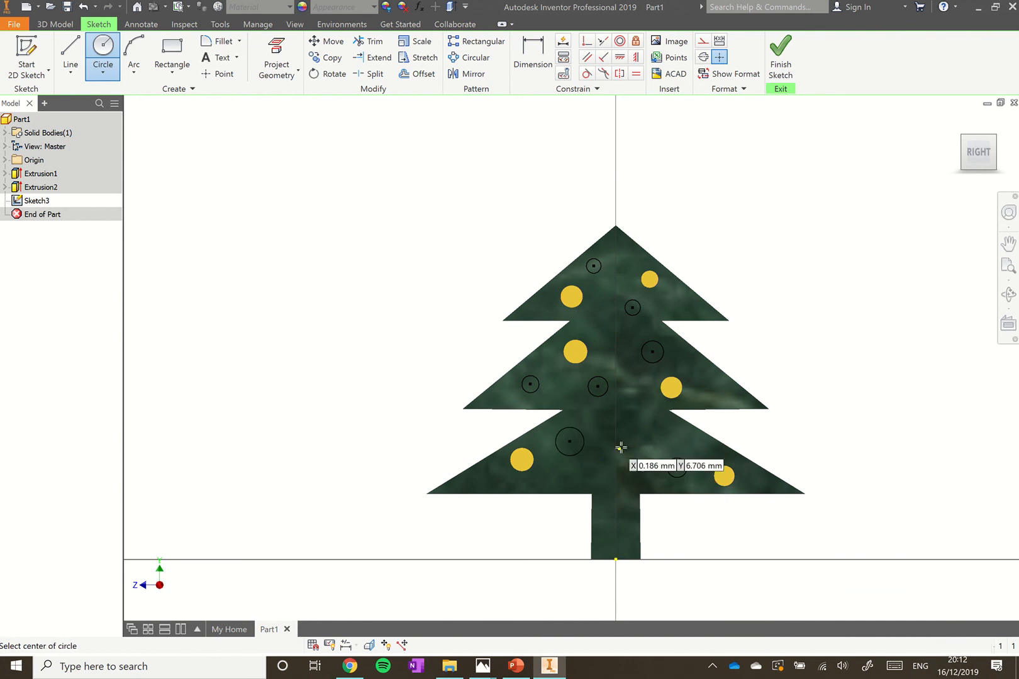
pyautogui.click(619, 448)
pyautogui.click(626, 457)
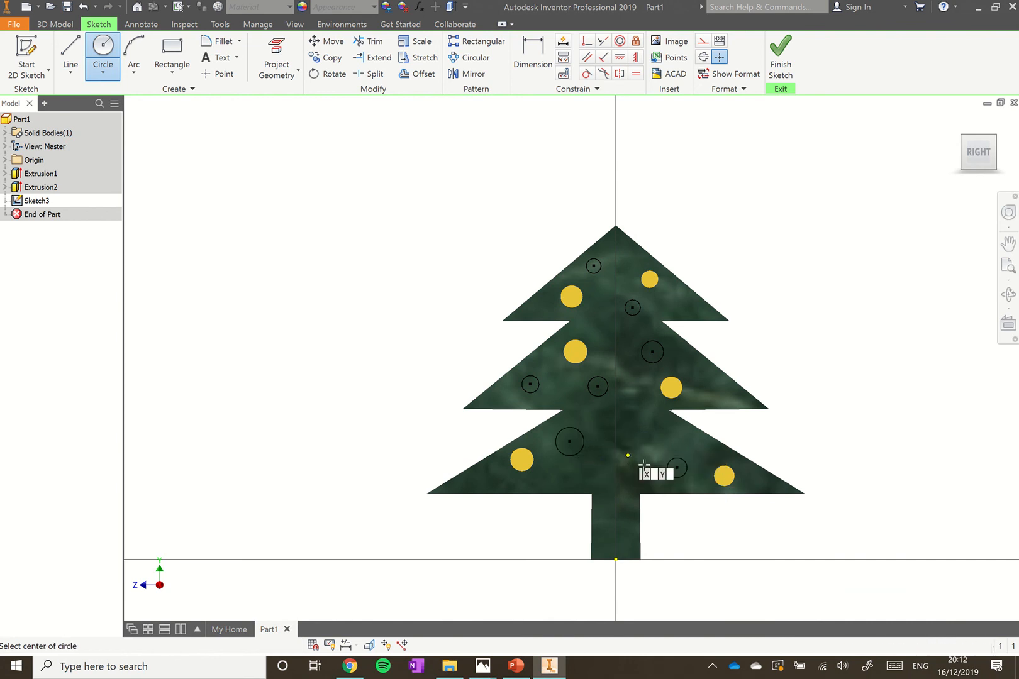
pyautogui.click(780, 60)
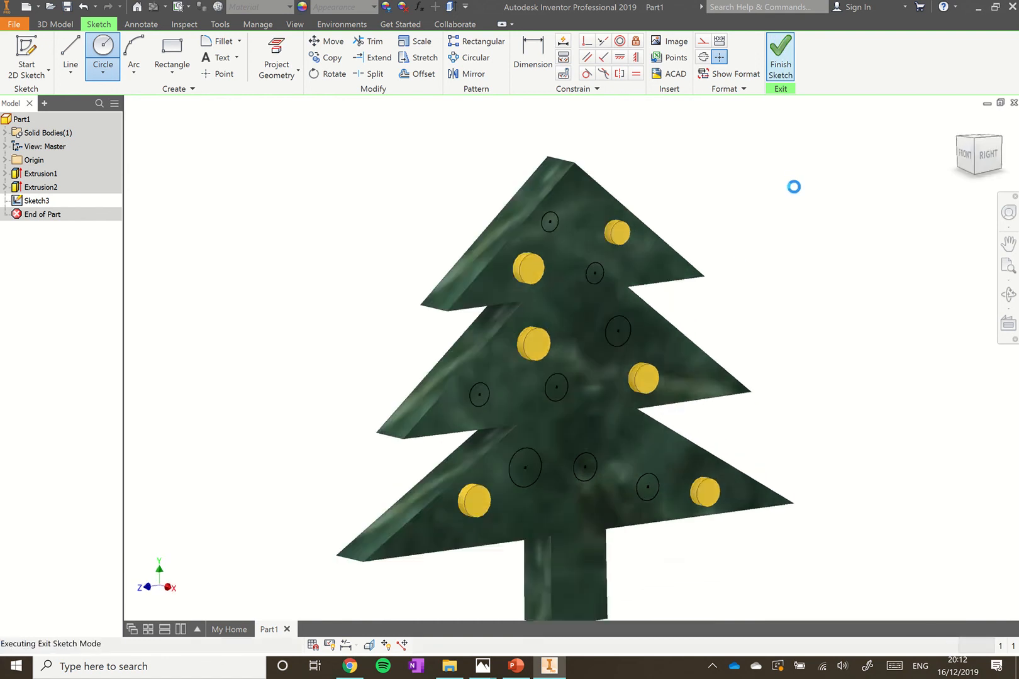
# Extrude all eight Sketch3 circles 0.5 as the Extrusion3 bauble discs
pyautogui.click(71, 51)
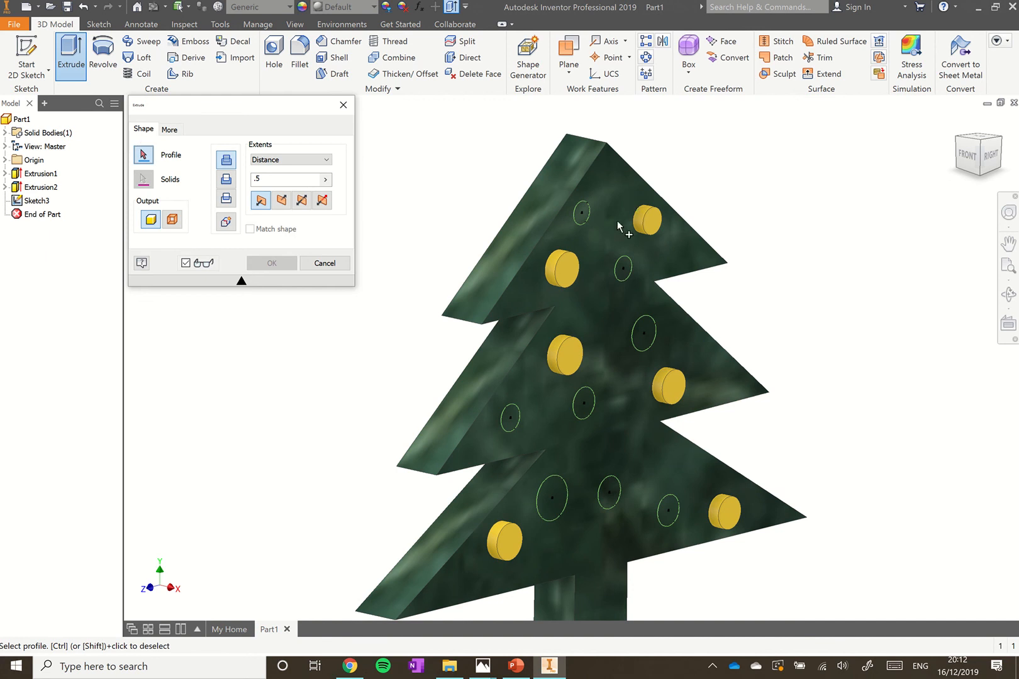
pyautogui.click(582, 219)
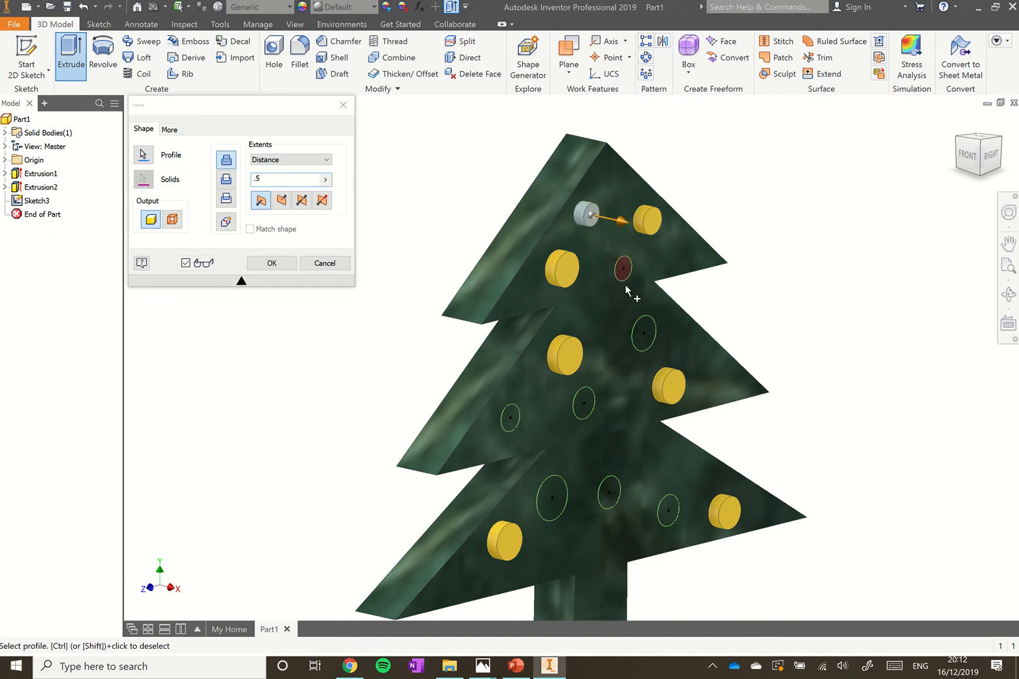
pyautogui.click(626, 277)
pyautogui.click(645, 341)
pyautogui.click(589, 406)
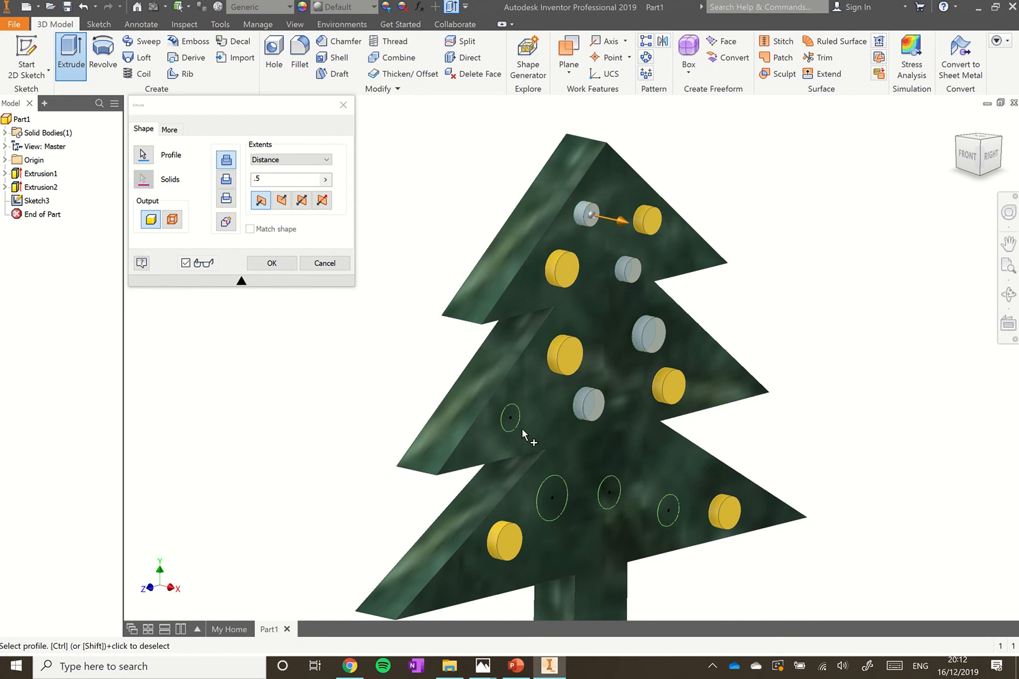
pyautogui.click(510, 419)
pyautogui.click(546, 508)
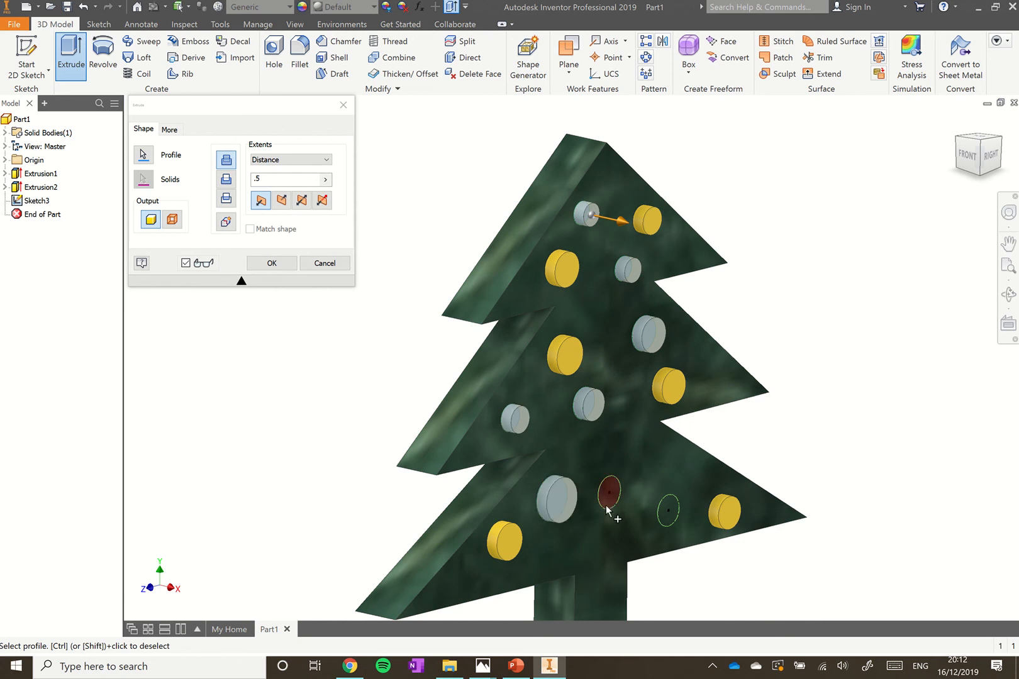
pyautogui.click(610, 503)
pyautogui.click(664, 525)
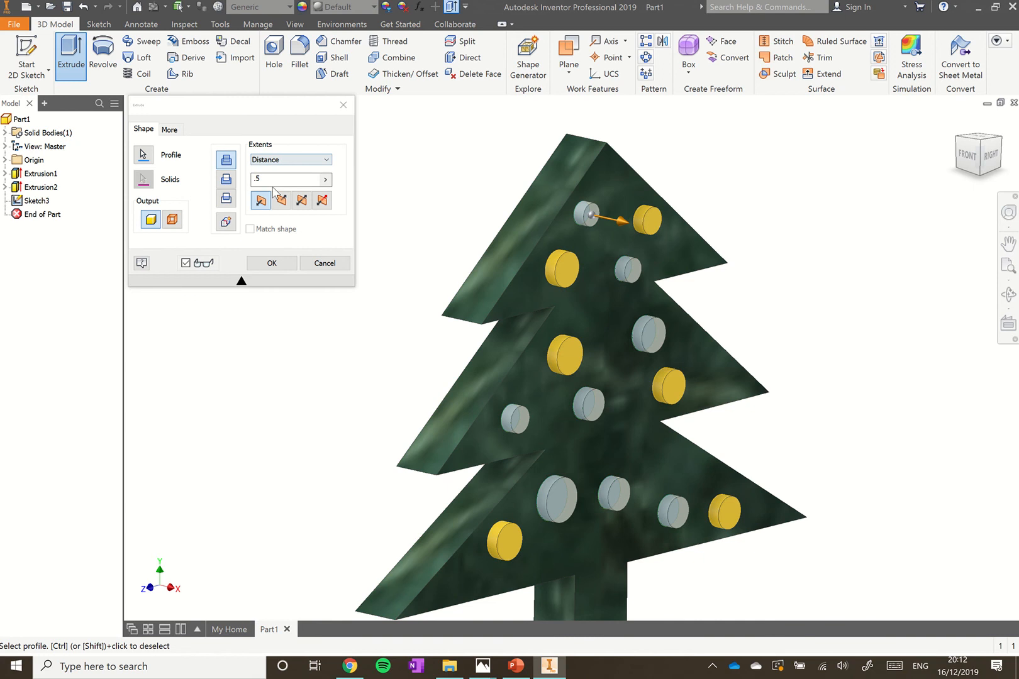
pyautogui.click(281, 264)
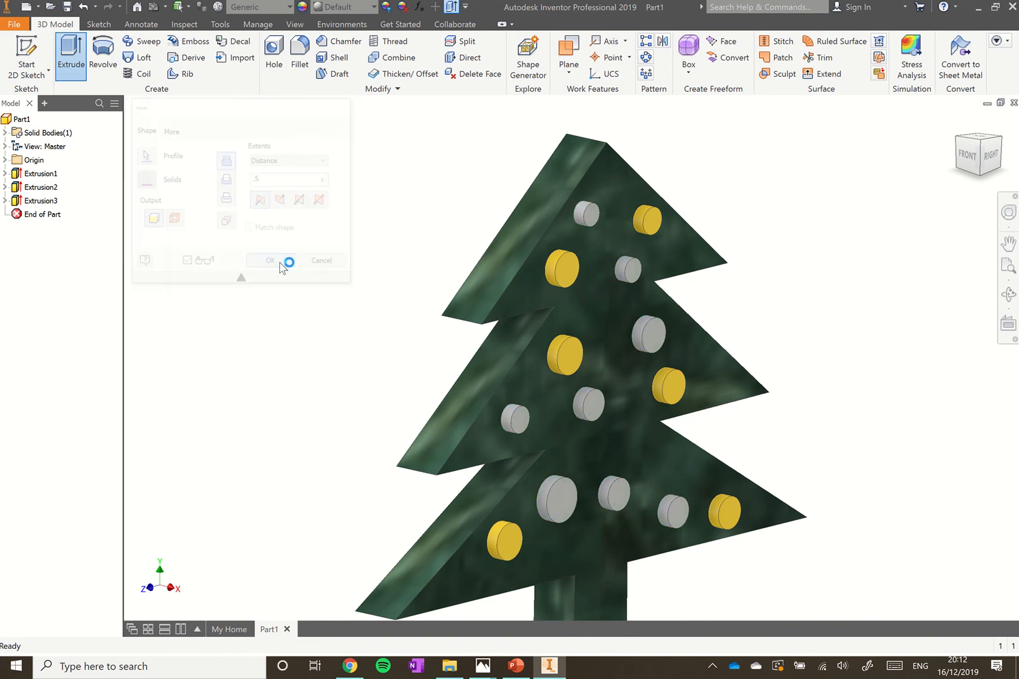
# Make the Extrusion3 baubles Orange-Red, then start a sketch on the tree's front face
pyautogui.click(42, 201)
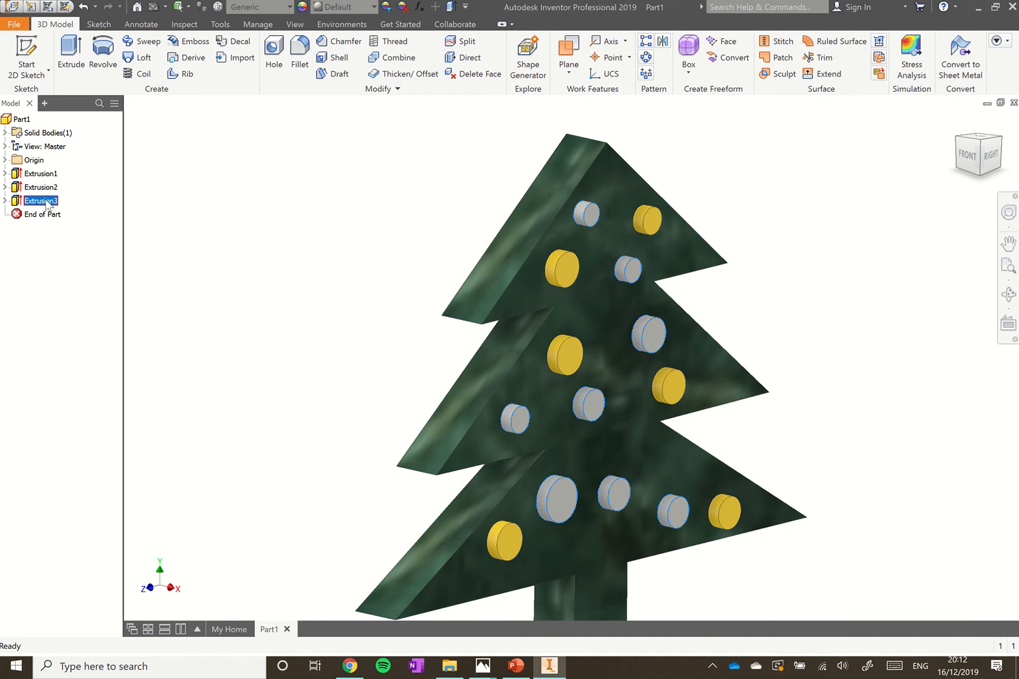
pyautogui.click(374, 7)
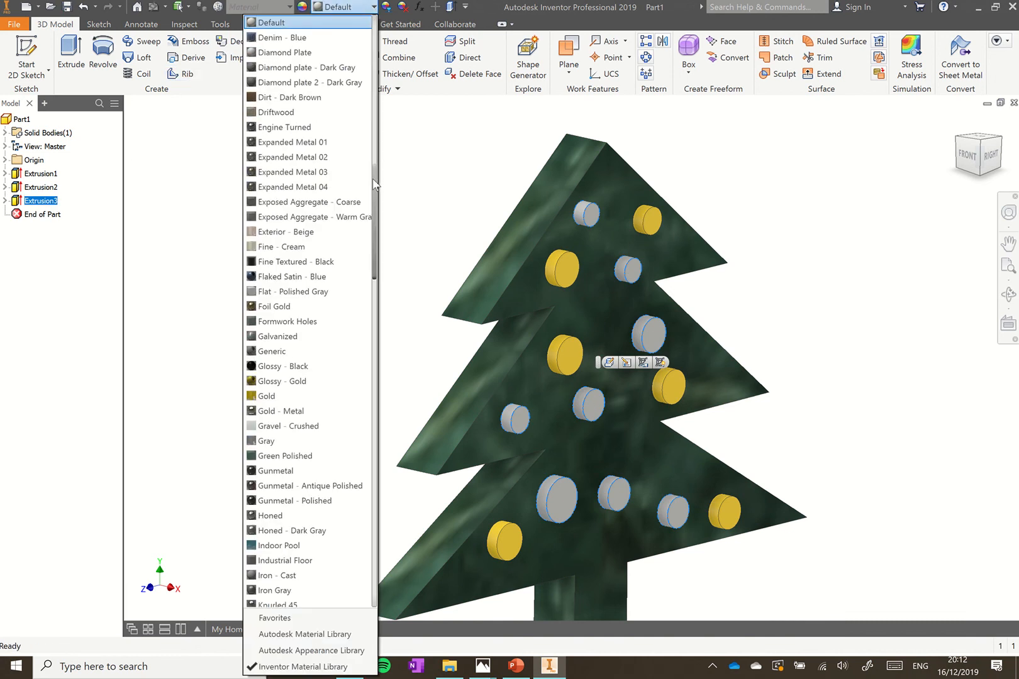
pyautogui.moveTo(374, 184); pyautogui.dragTo(374, 284)
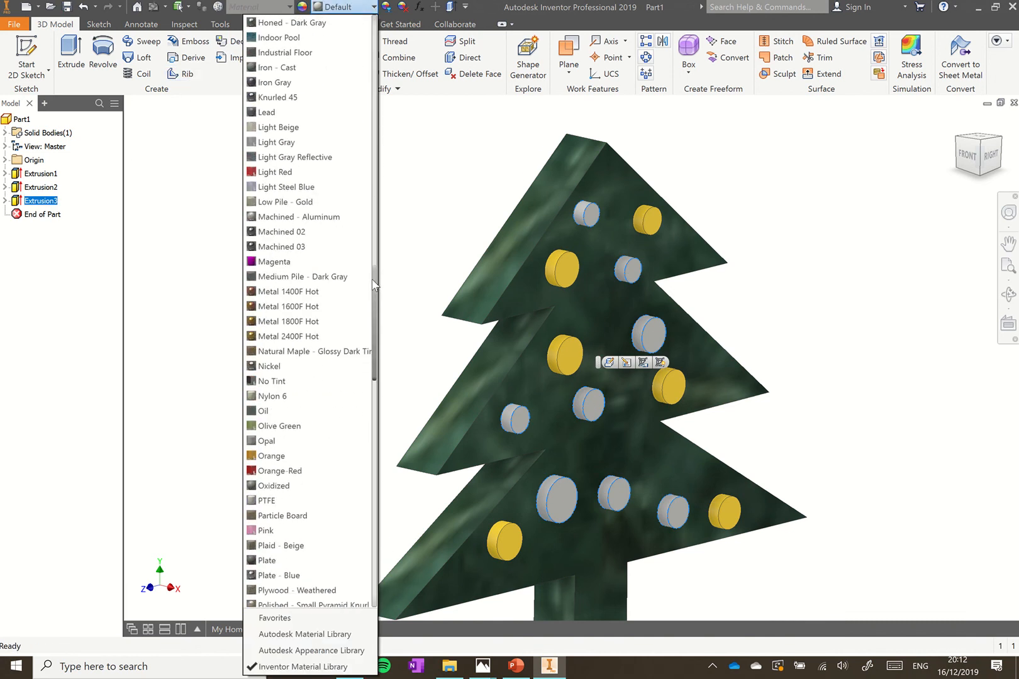
pyautogui.click(296, 470)
pyautogui.click(284, 369)
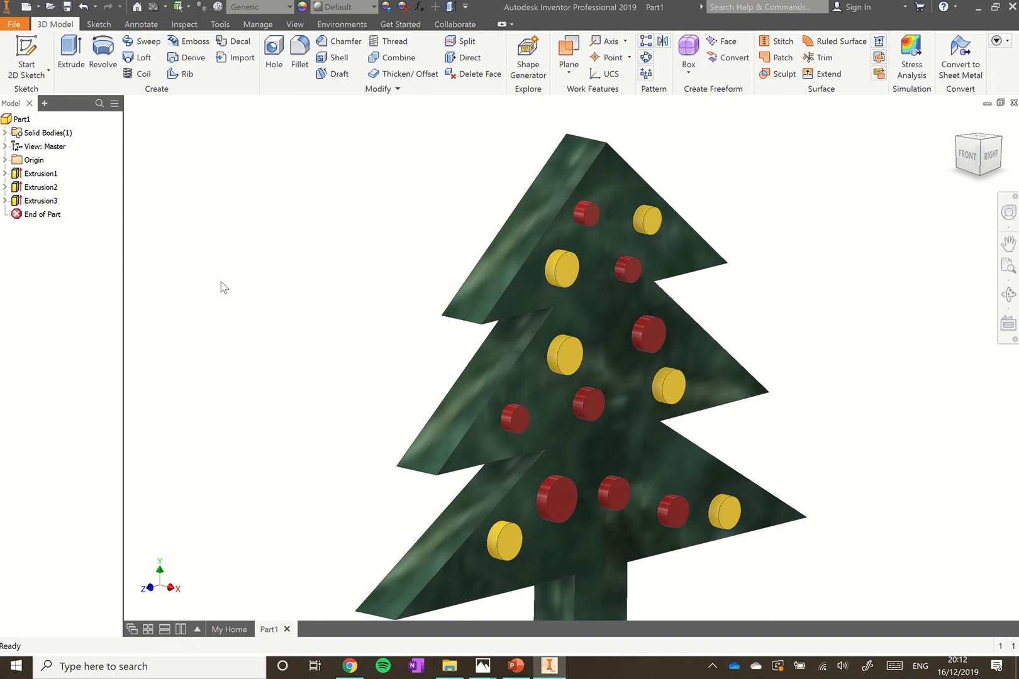
pyautogui.click(613, 180)
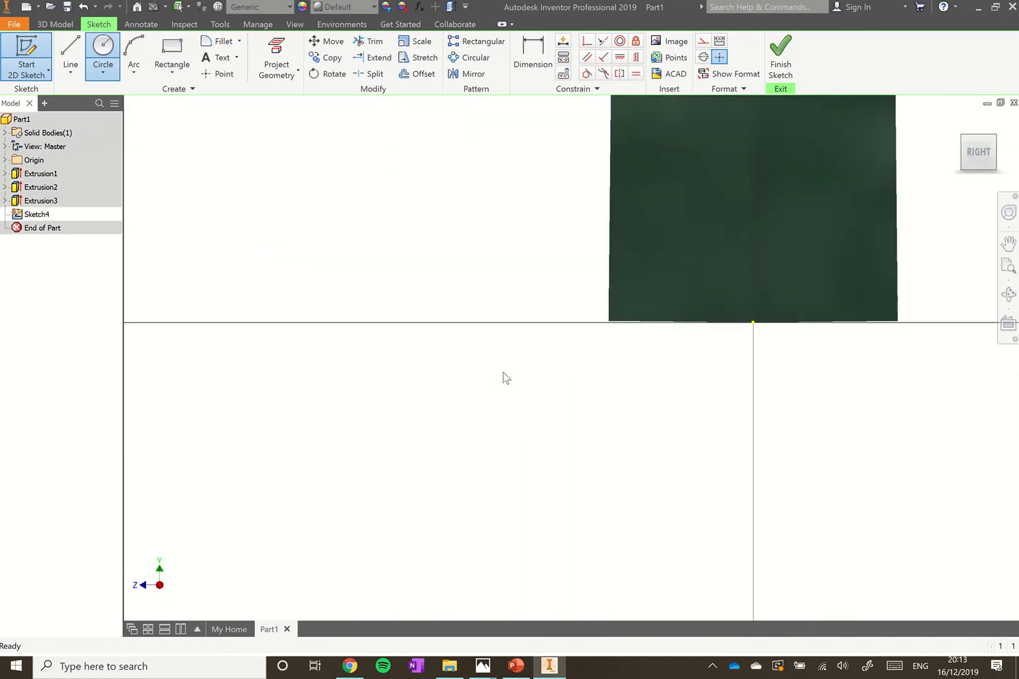
# Draw a vertical line from the origin up past the treetop and make it construction geometry
pyautogui.scroll(-3, 535, 228)
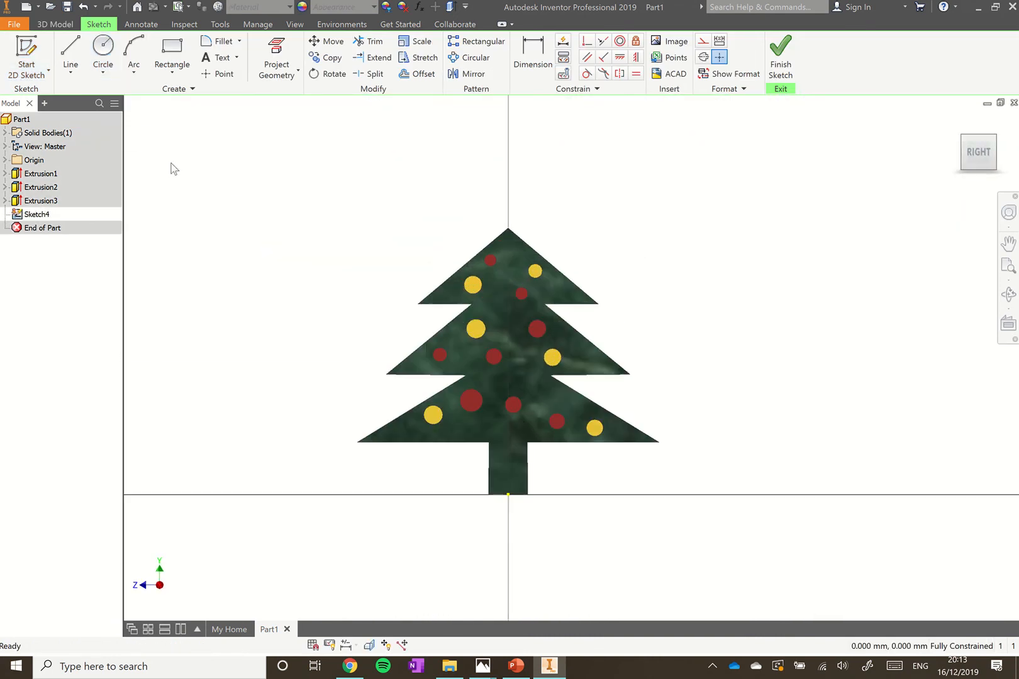
pyautogui.click(69, 50)
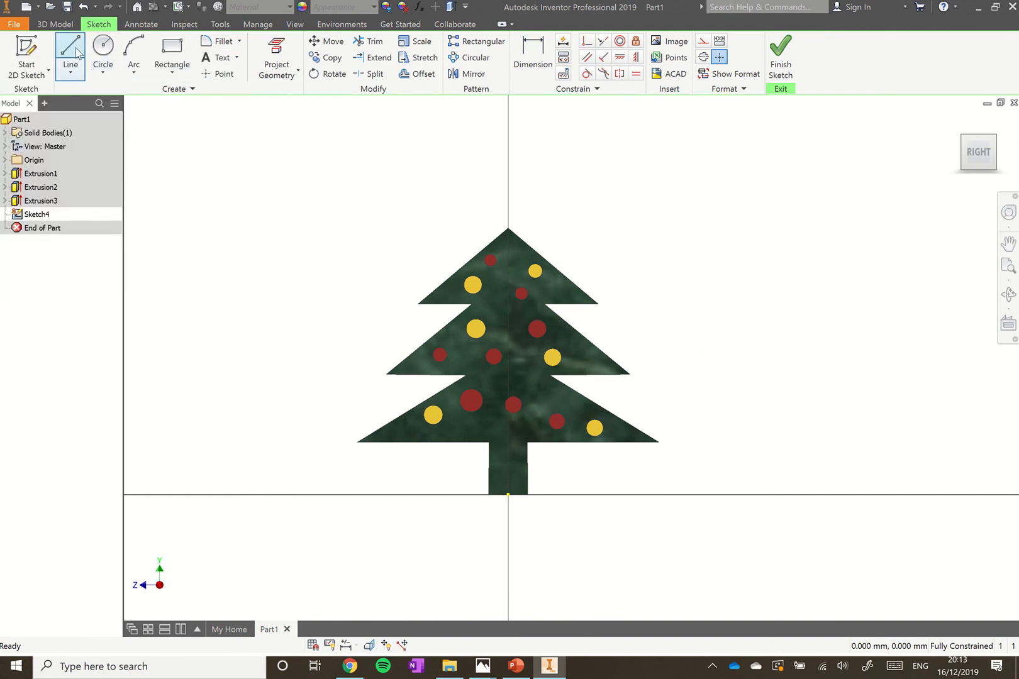
pyautogui.click(76, 53)
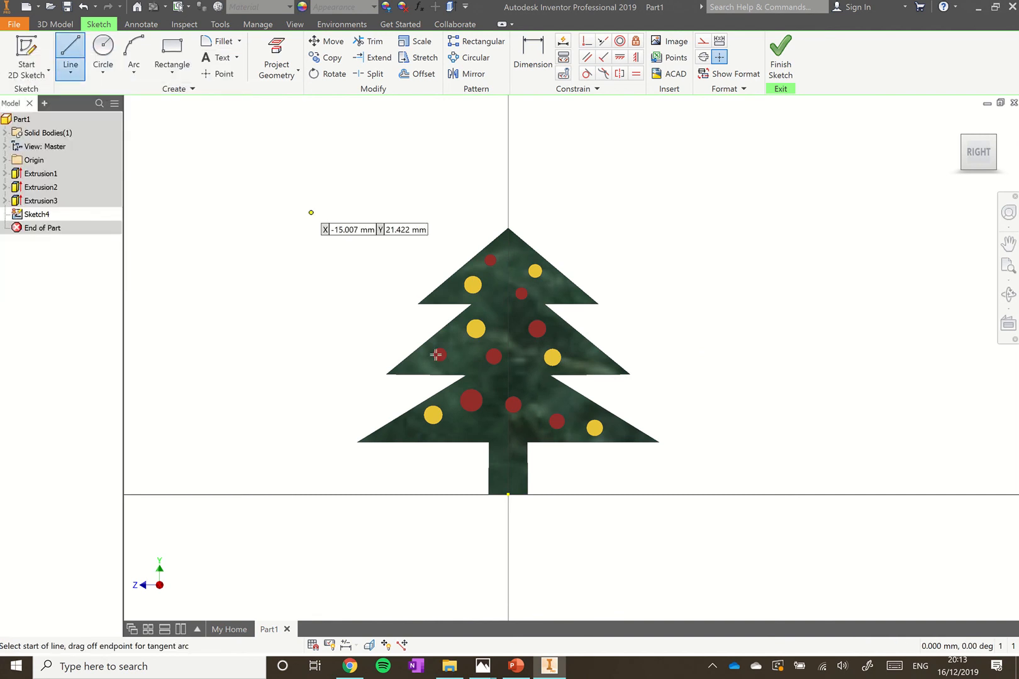
pyautogui.click(508, 494)
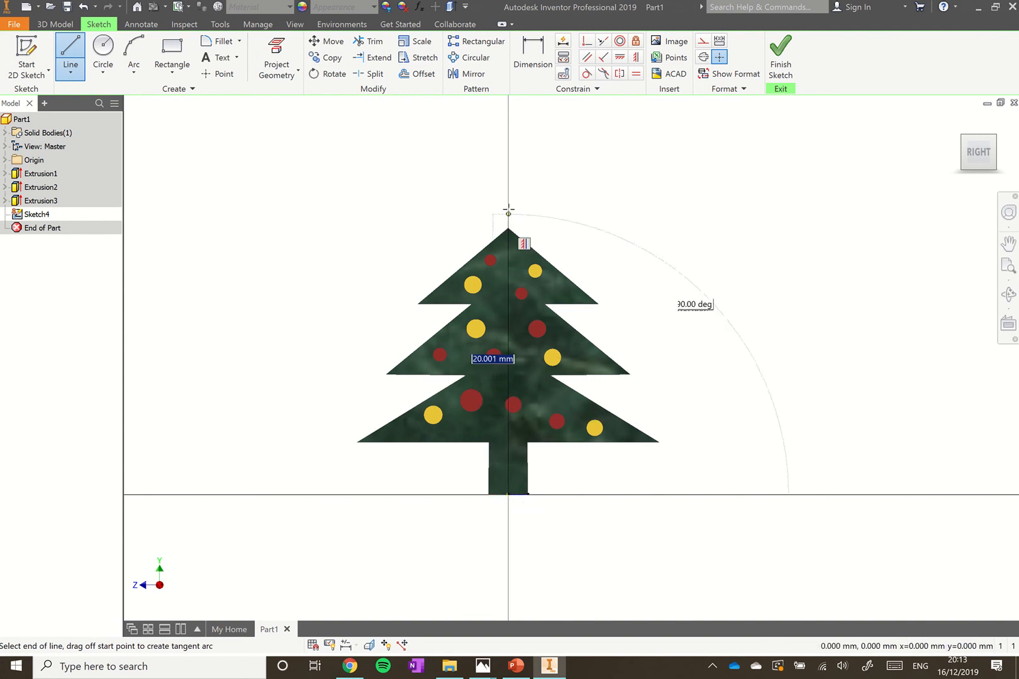
pyautogui.click(508, 171)
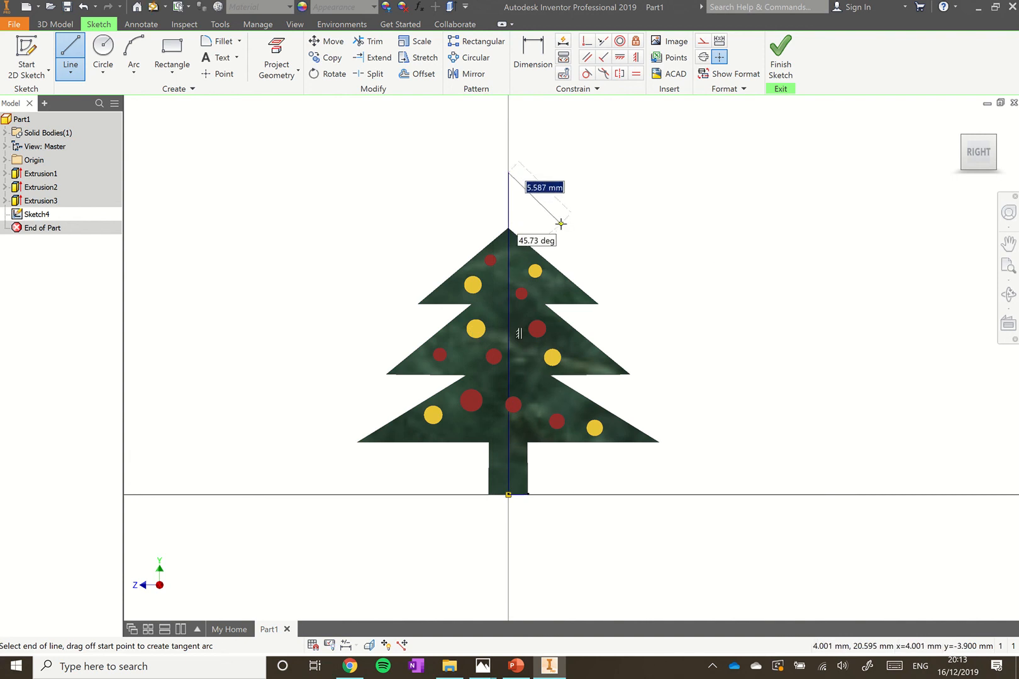
pyautogui.press('Escape')
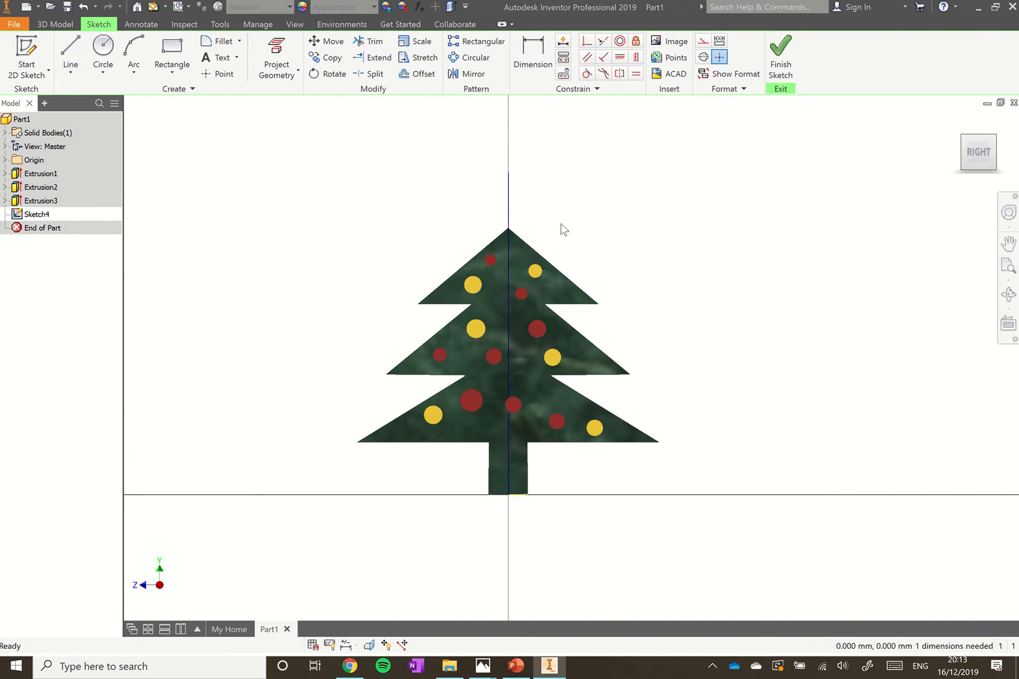
pyautogui.click(509, 260)
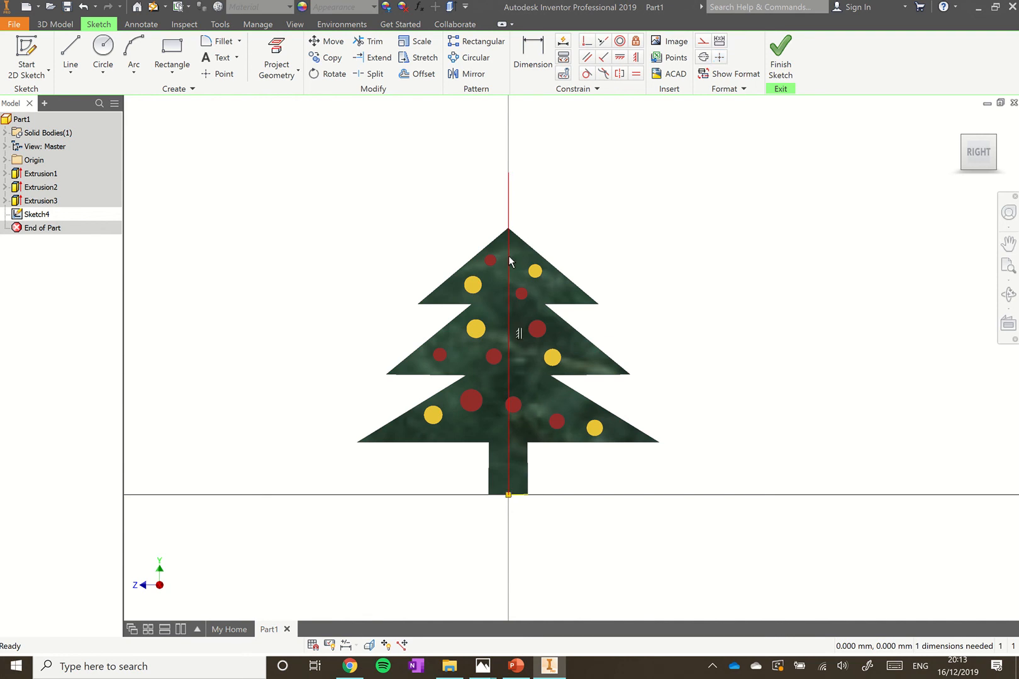
pyautogui.rightClick(509, 260)
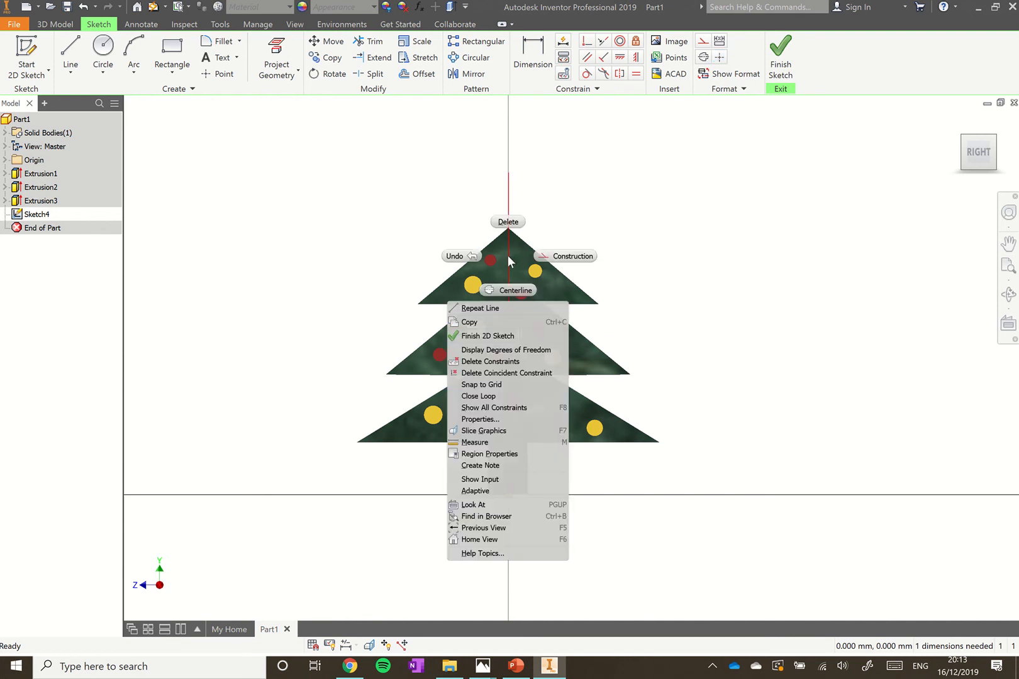
pyautogui.click(542, 254)
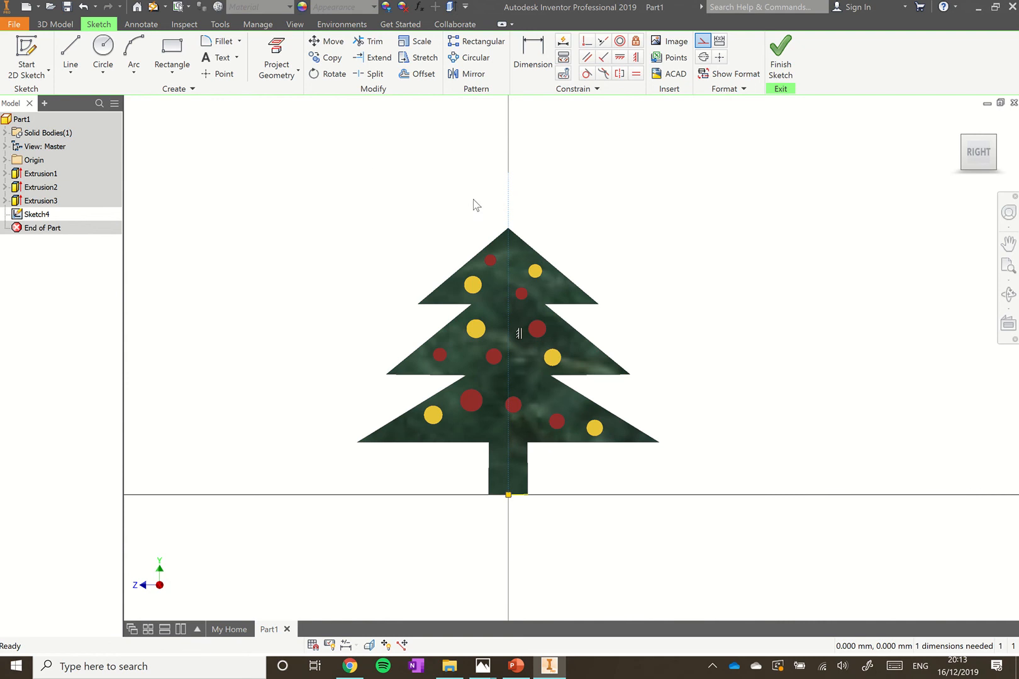
pyautogui.scroll(-2, 488, 209)
pyautogui.scroll(6, 494, 210)
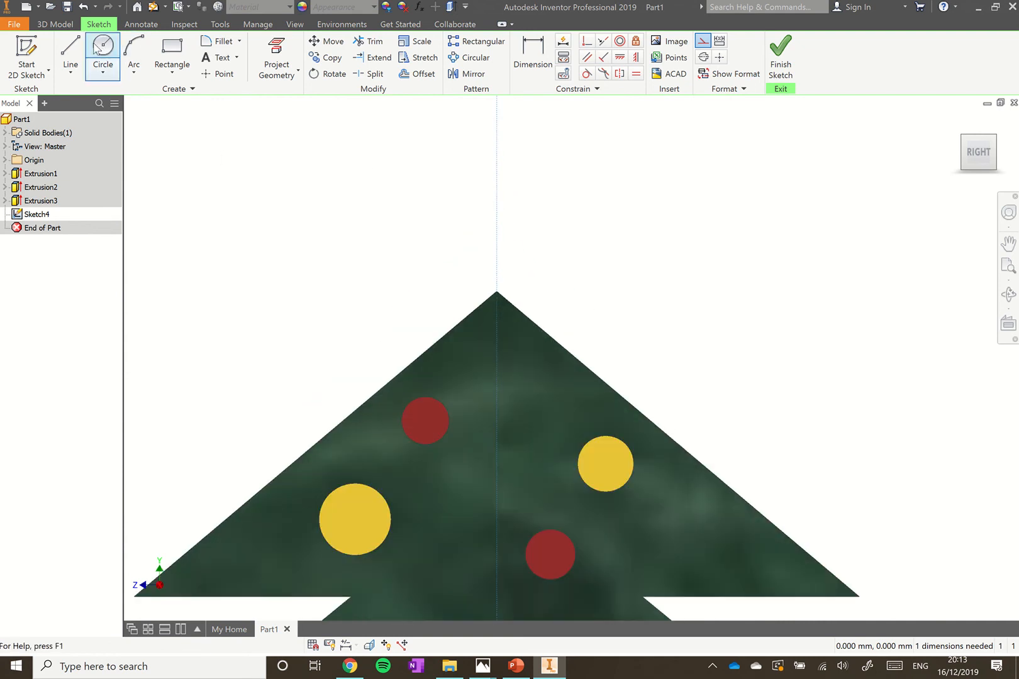
# Draw the left half of the star outline, closed on the vertical centre line
pyautogui.click(70, 48)
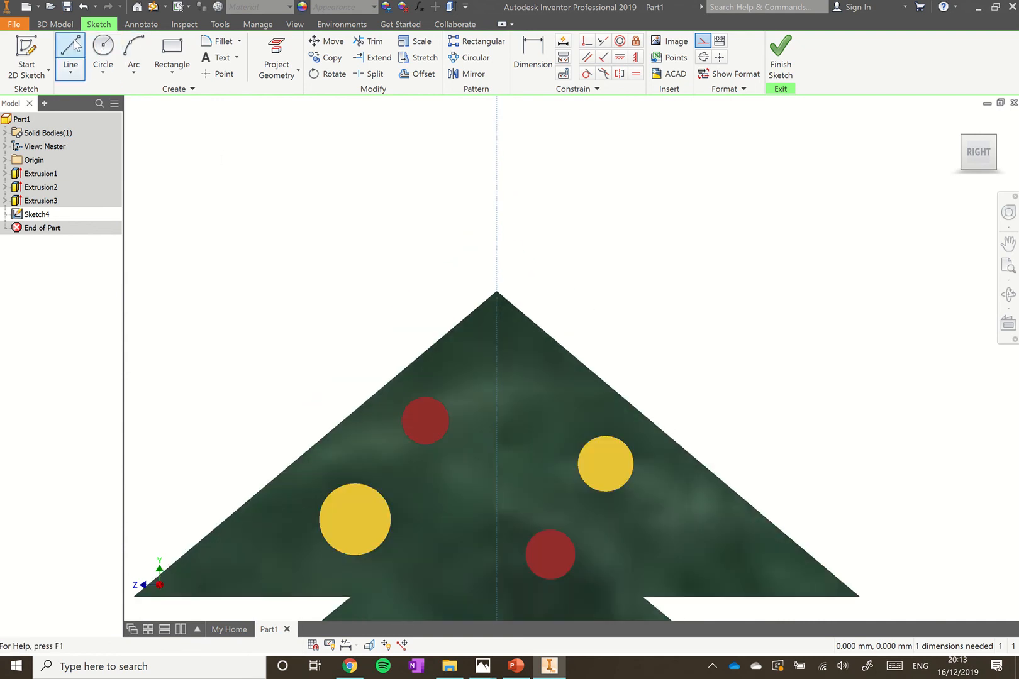
pyautogui.click(496, 197)
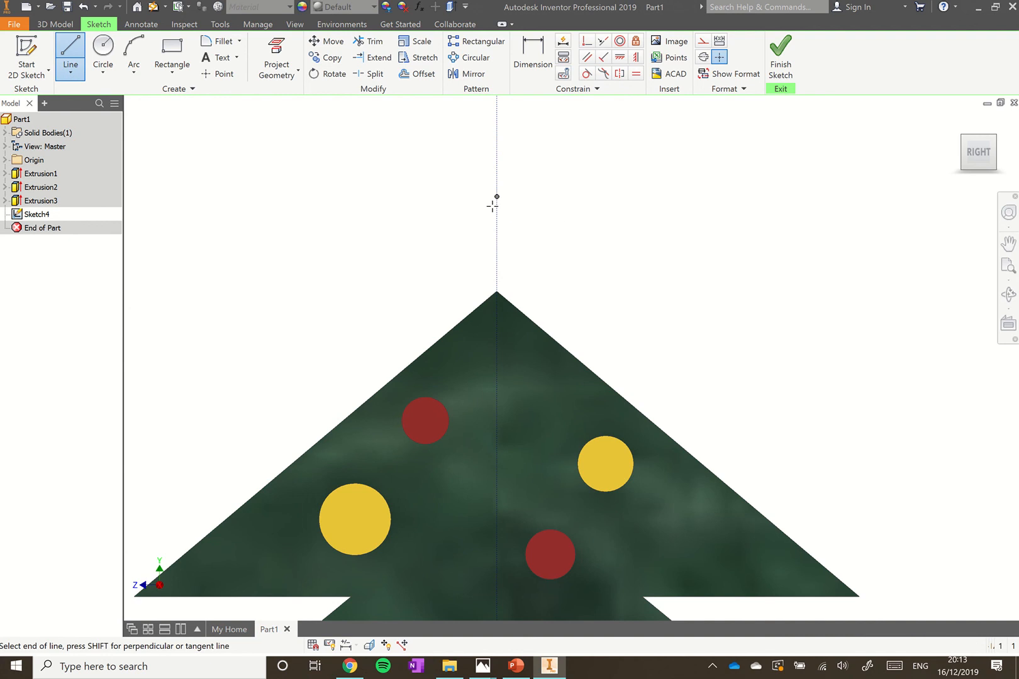
pyautogui.click(476, 239)
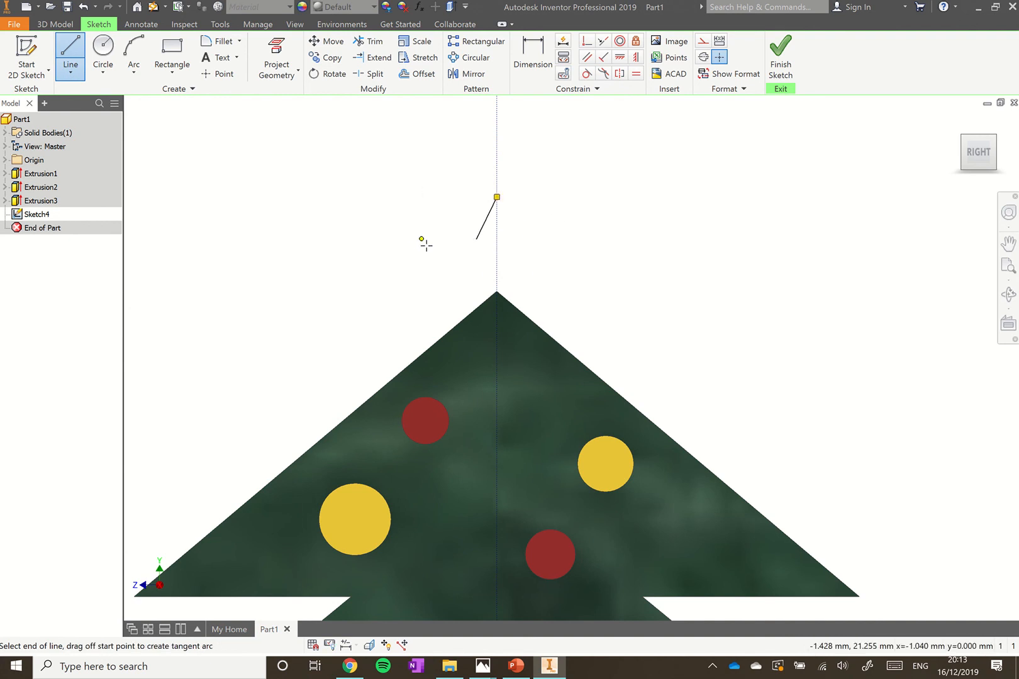
pyautogui.click(425, 244)
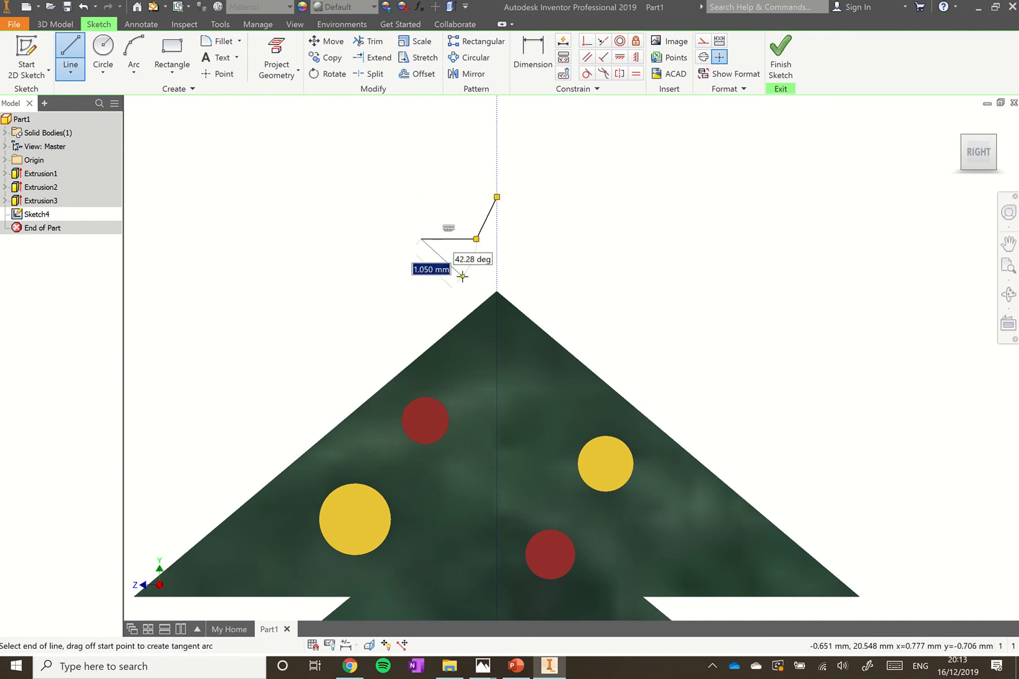
pyautogui.click(459, 274)
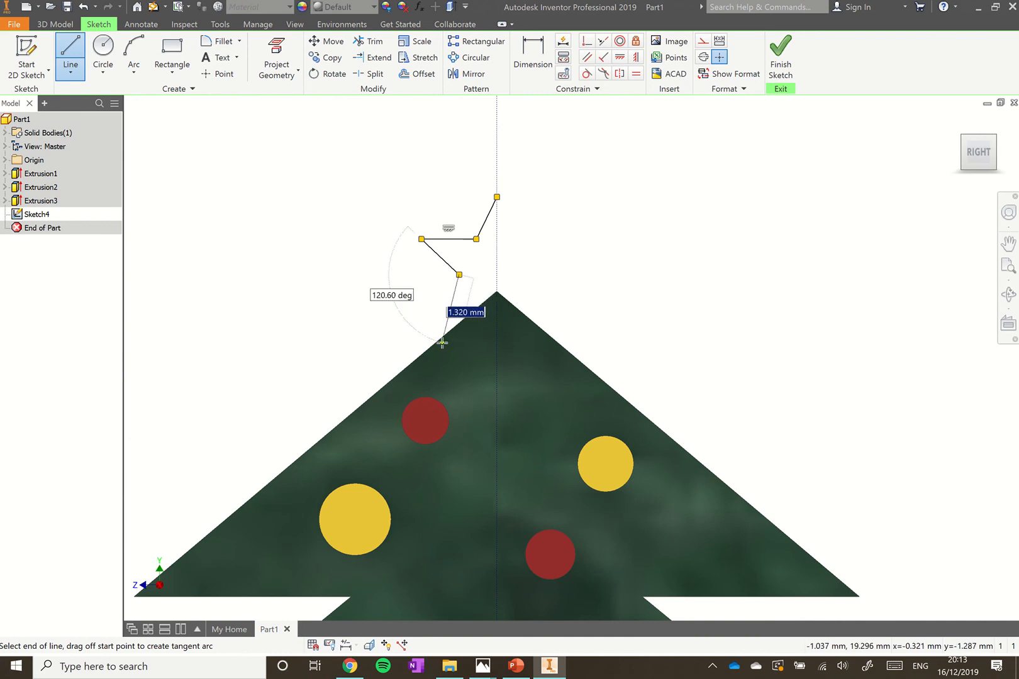
pyautogui.click(442, 341)
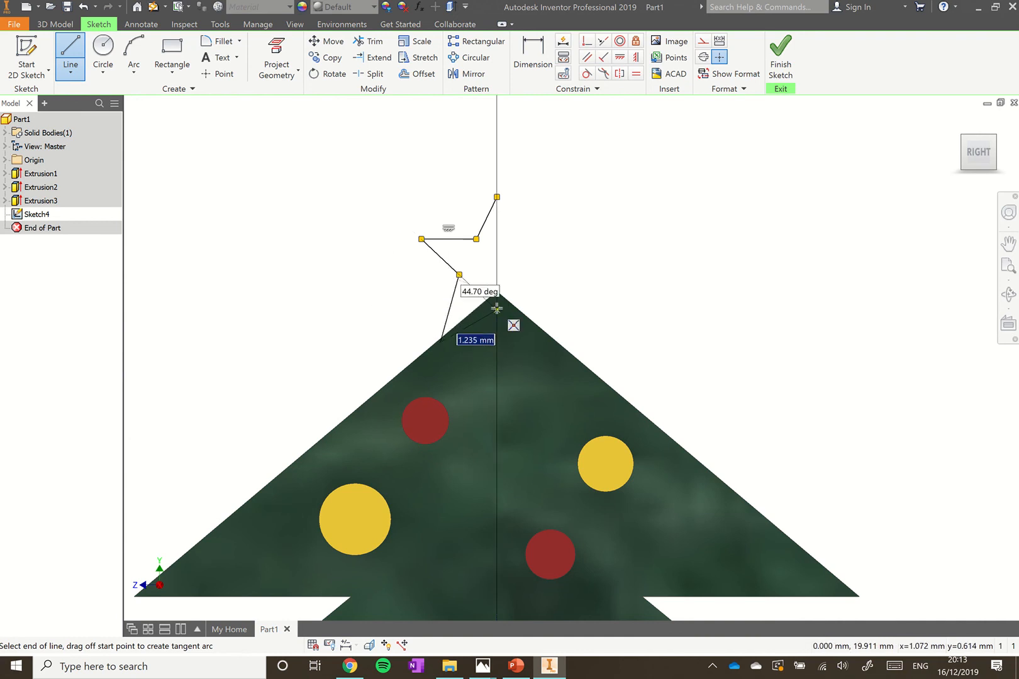
pyautogui.doubleClick(497, 309)
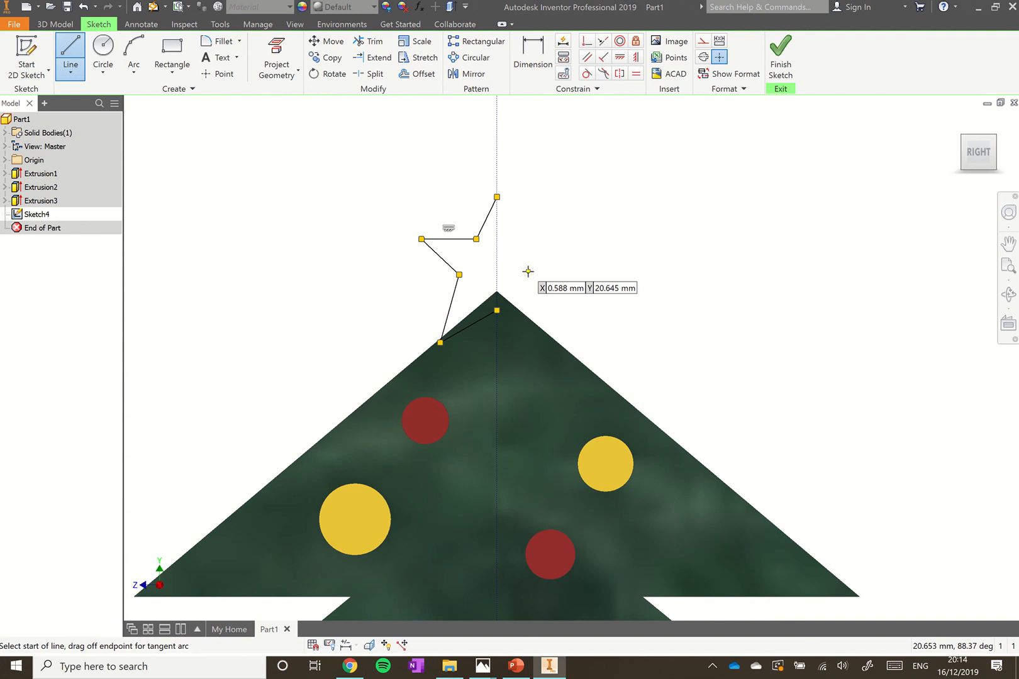
pyautogui.press('Escape')
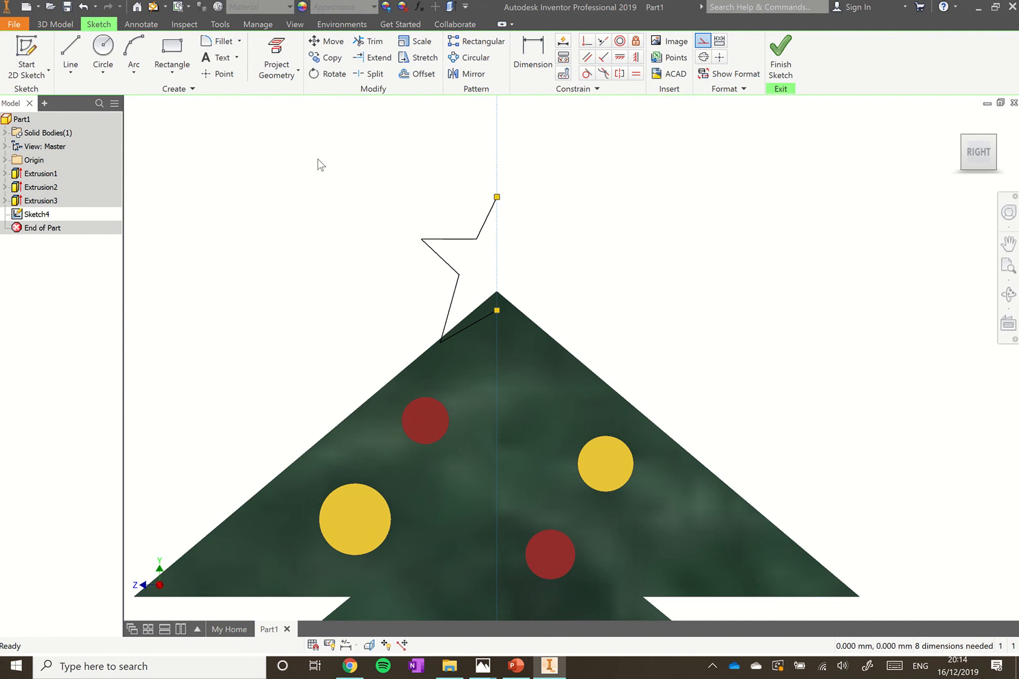
# Mirror the half star across the construction line to complete the five-pointed star
pyautogui.moveTo(318, 159)
pyautogui.mouseDown()
pyautogui.moveTo(387, 208)
pyautogui.moveTo(572, 384)
pyautogui.mouseUp()
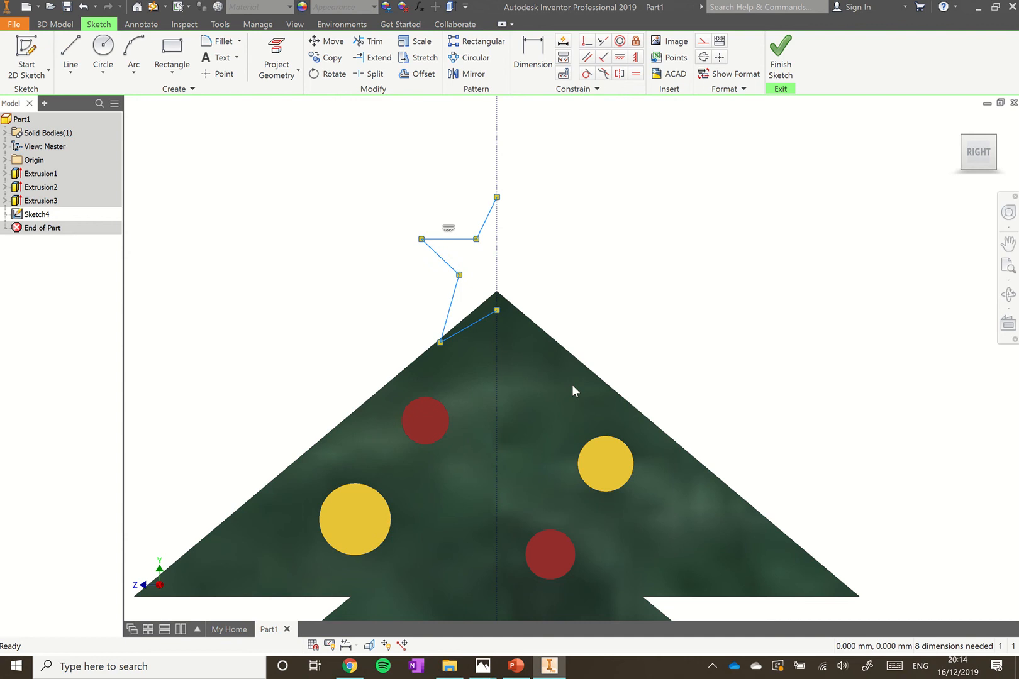
pyautogui.click(468, 75)
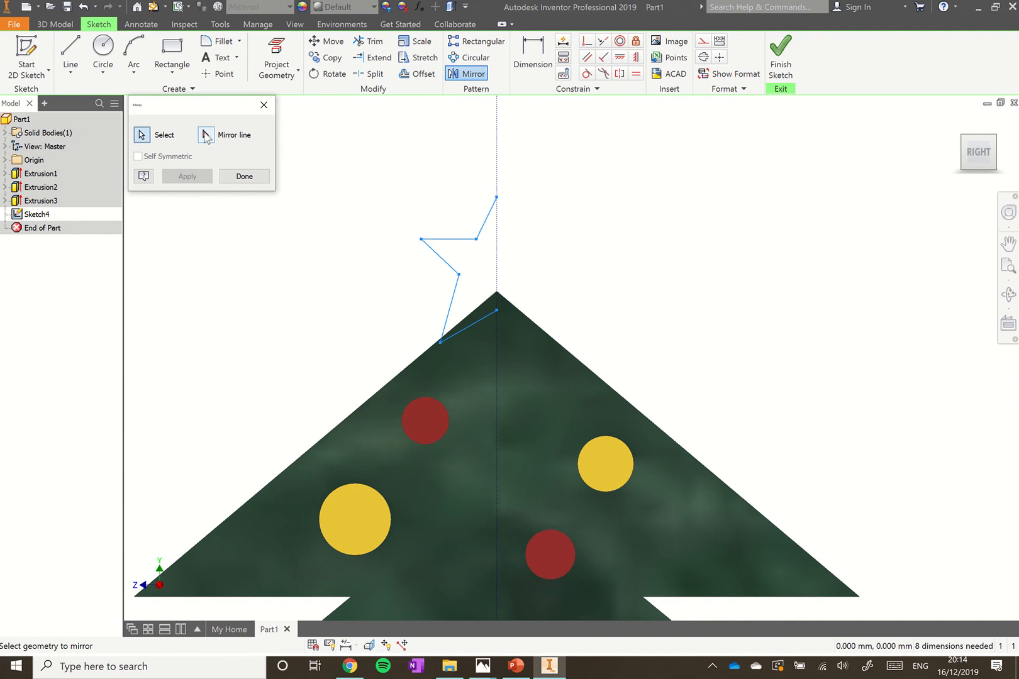
pyautogui.click(208, 137)
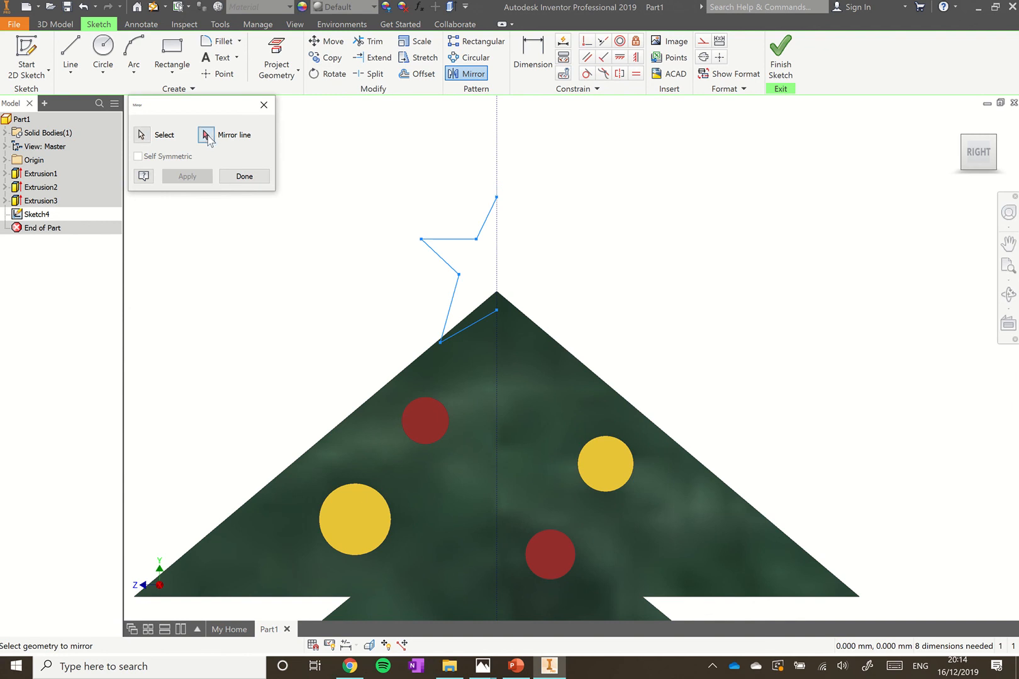
pyautogui.click(497, 230)
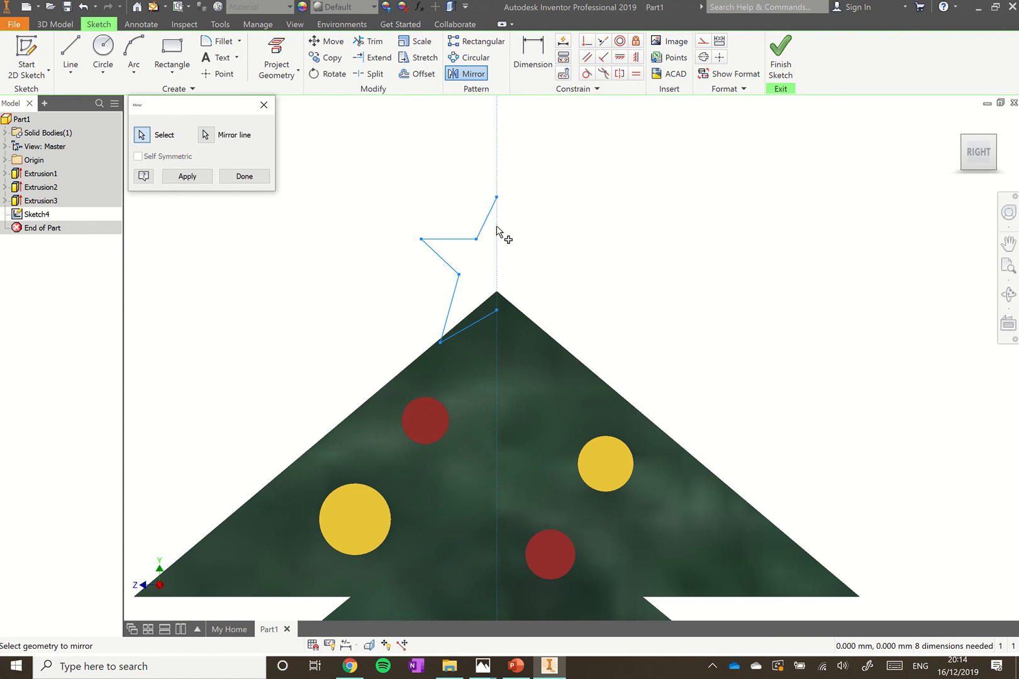
pyautogui.click(188, 176)
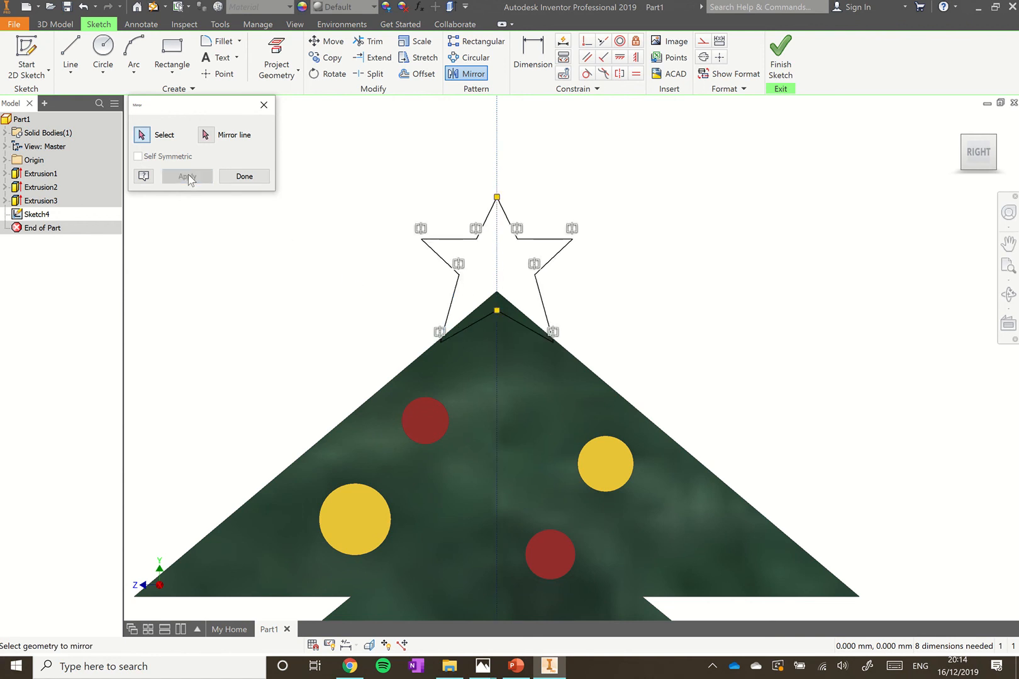
pyautogui.click(234, 178)
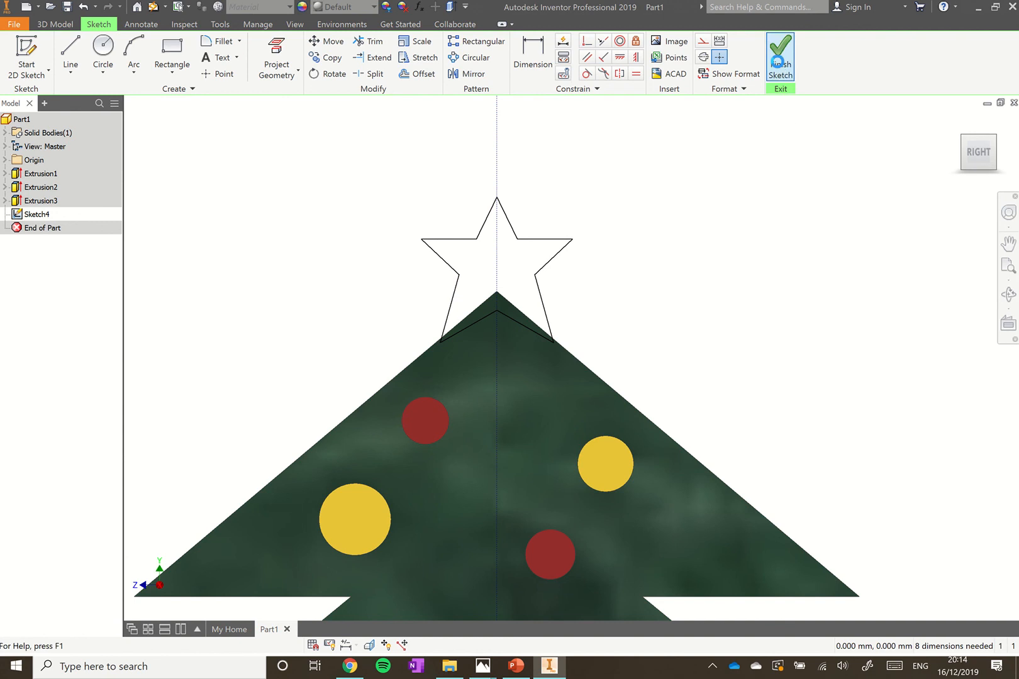
# Finish the star sketch and extrude it 0.5 mm as Extrusion4
pyautogui.click(779, 60)
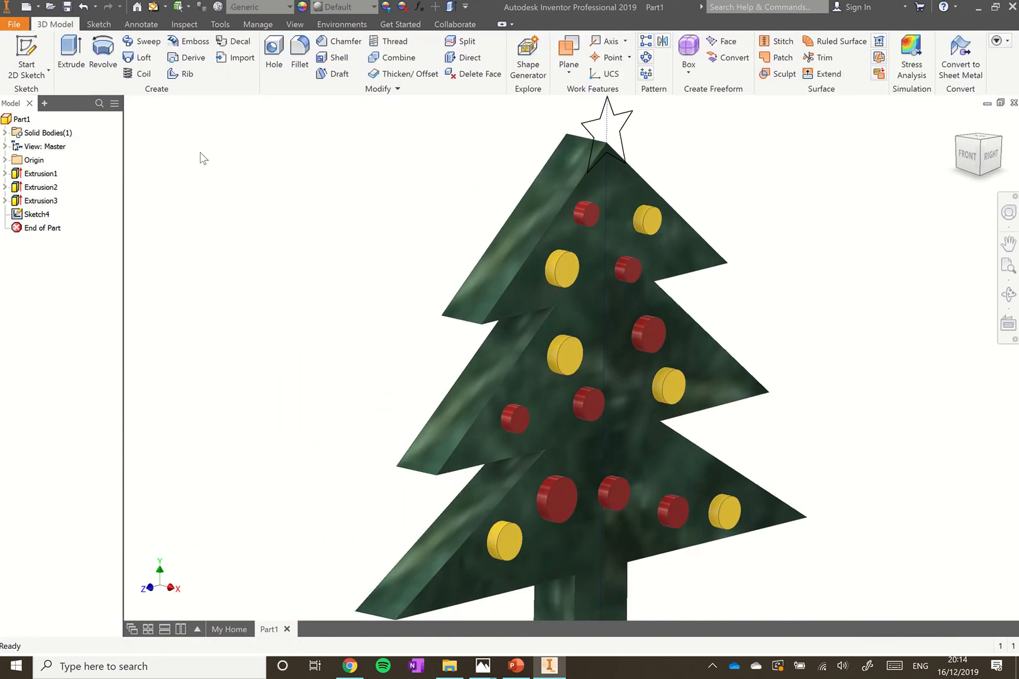
pyautogui.click(71, 54)
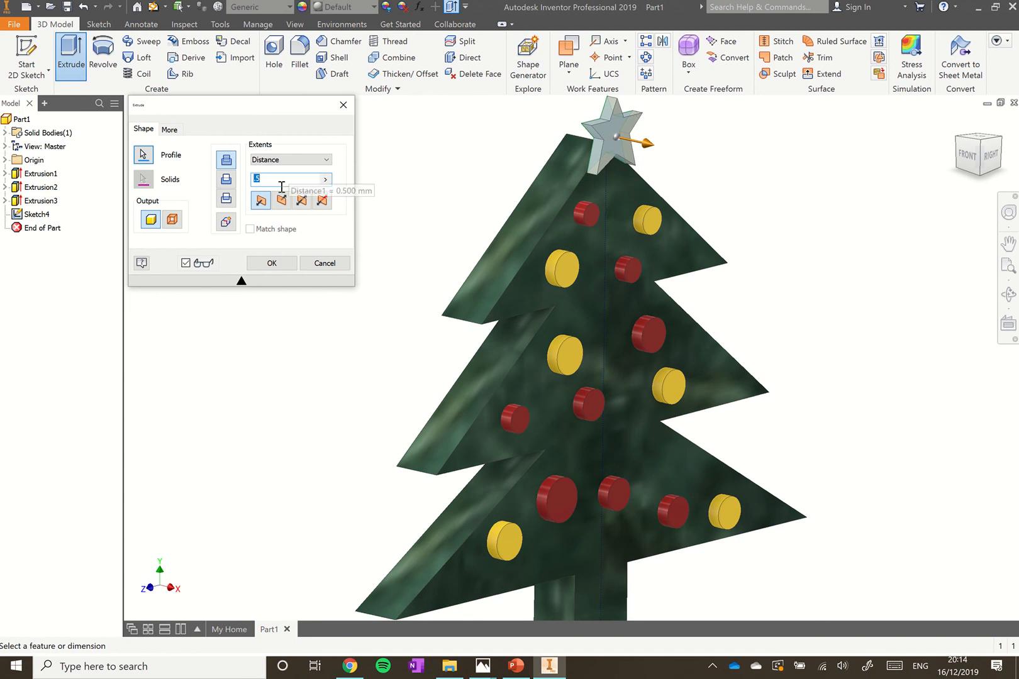
pyautogui.click(288, 266)
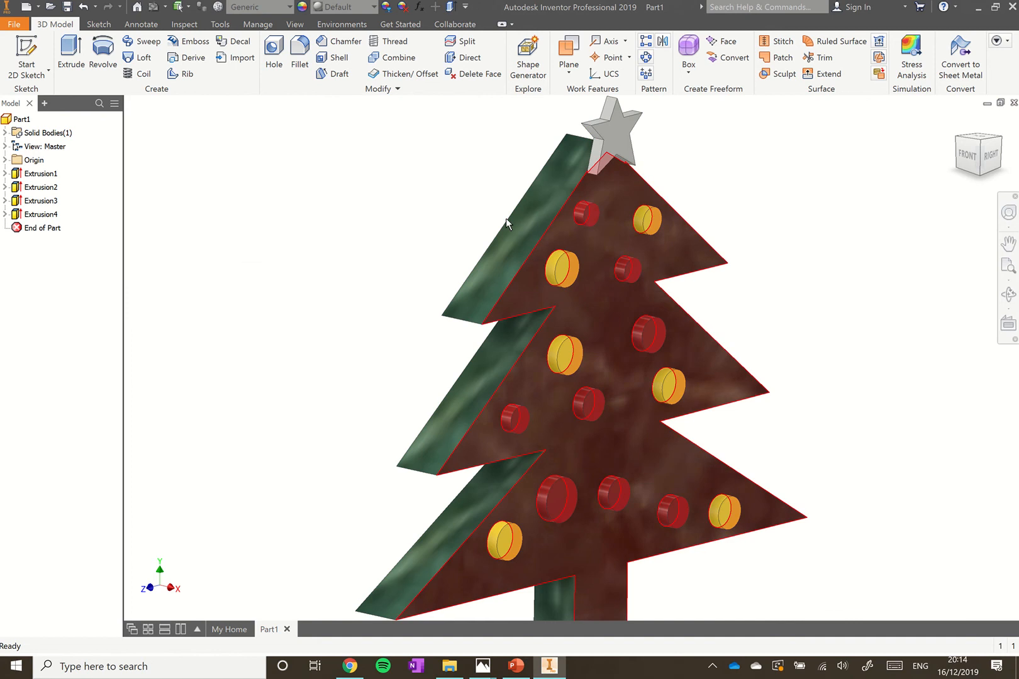
# Give the Extrusion4 star a Gold appearance
pyautogui.click(57, 217)
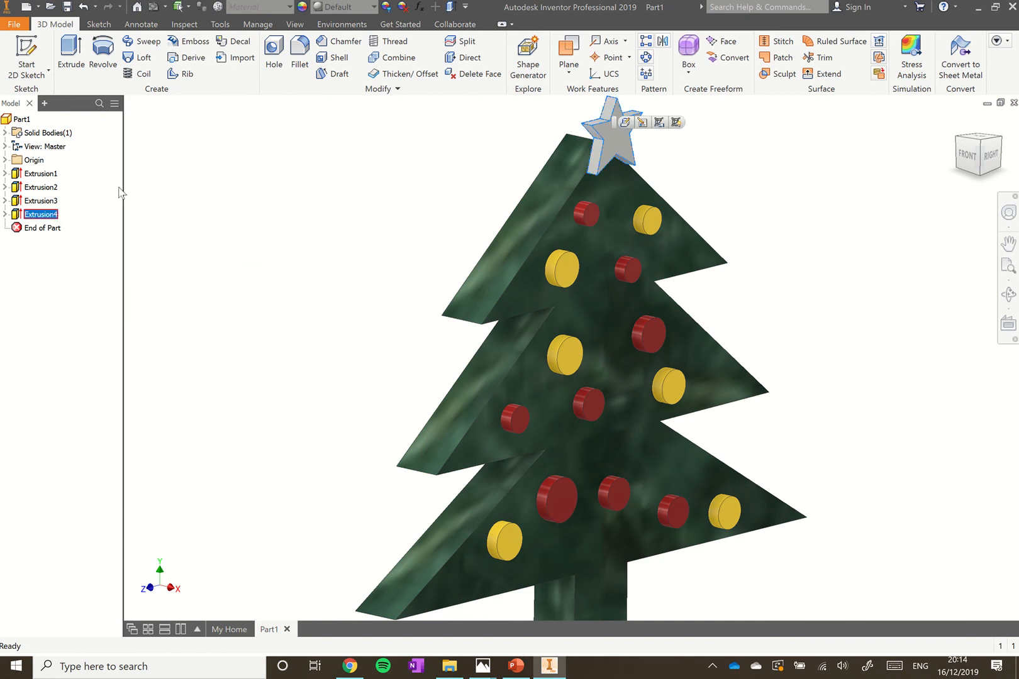
pyautogui.click(374, 7)
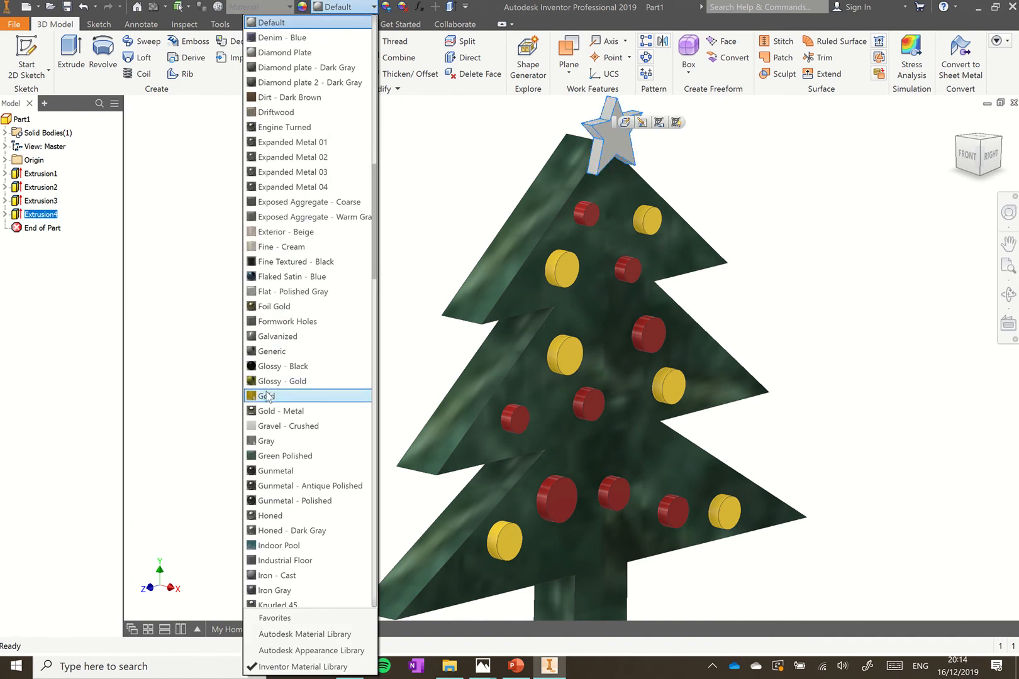
pyautogui.click(272, 396)
pyautogui.click(359, 256)
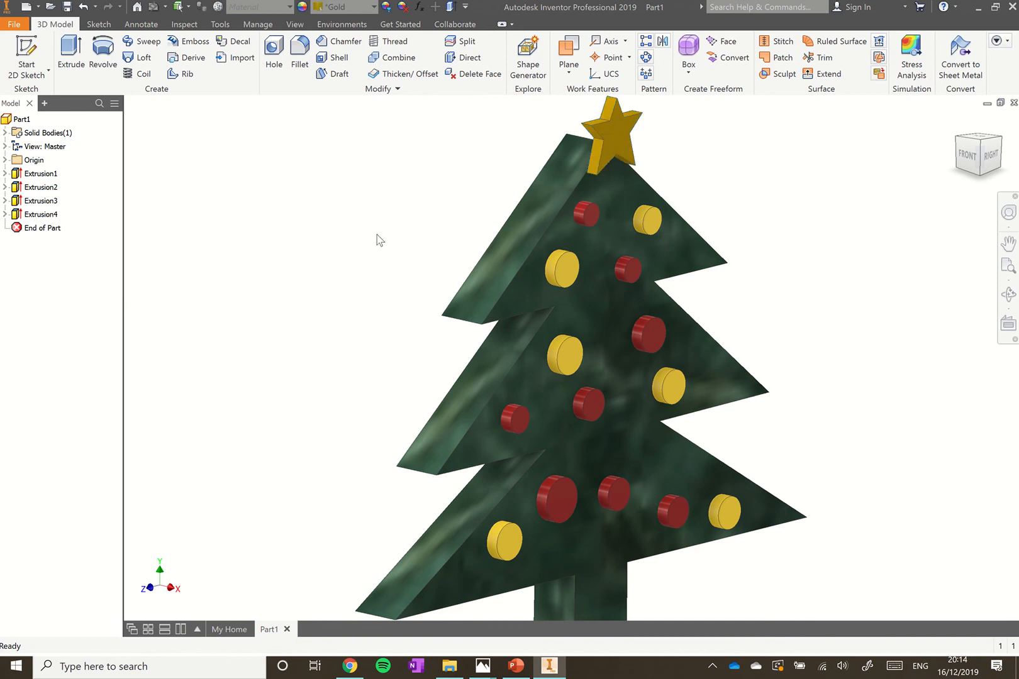
pyautogui.scroll(-3, 390, 216)
pyautogui.scroll(6, 390, 216)
pyautogui.scroll(-3, 445, 377)
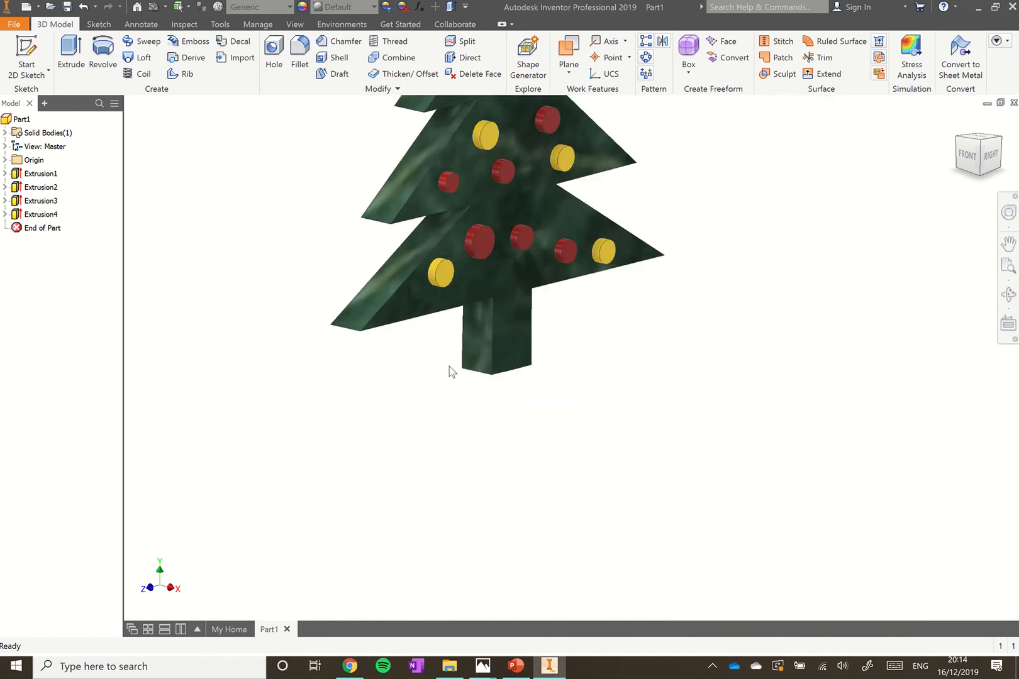
pyautogui.scroll(2, 447, 381)
pyautogui.scroll(-3, 395, 202)
pyautogui.scroll(2, 395, 202)
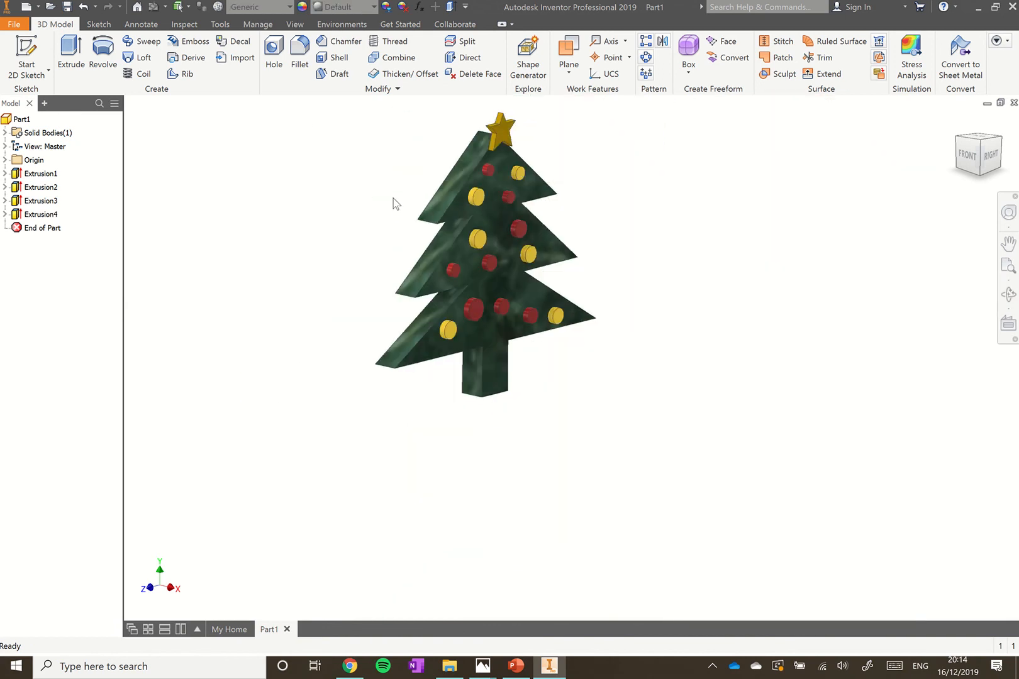
# In a new Sketch5 on the tree face, draw a closed trapezoid, wider at top, around the trunk base
pyautogui.click(29, 52)
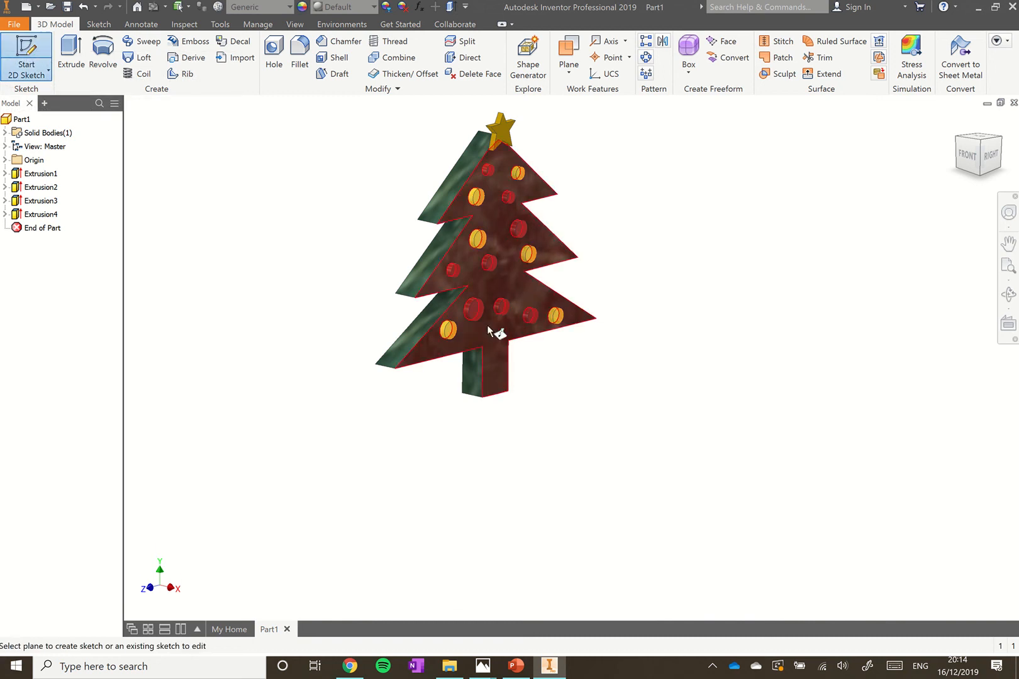
pyautogui.click(496, 380)
pyautogui.scroll(-10, 607, 332)
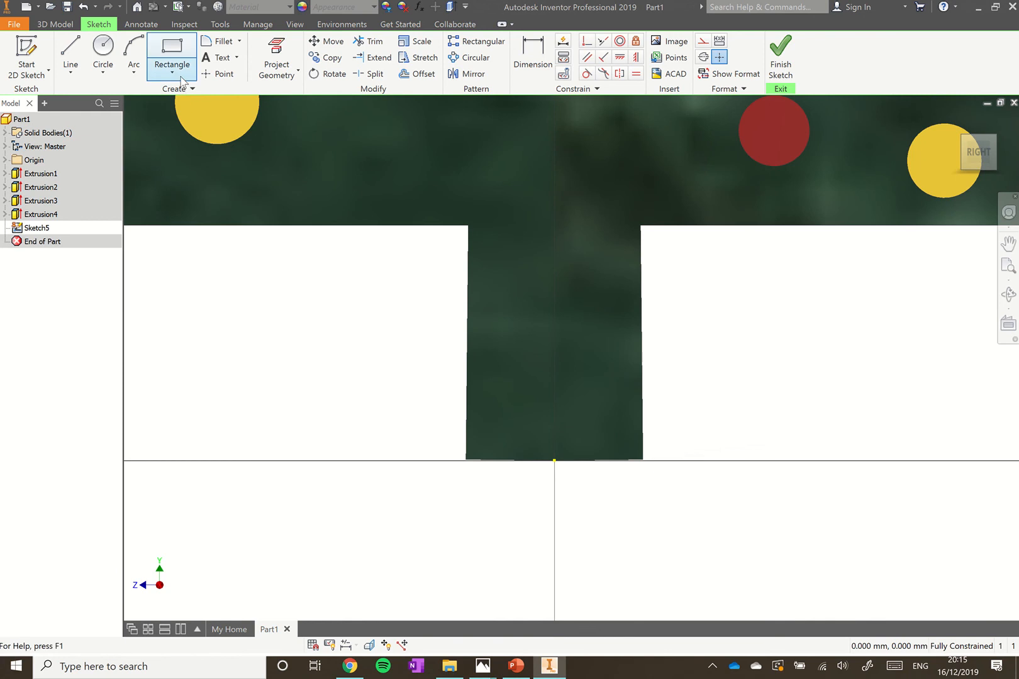
pyautogui.click(71, 58)
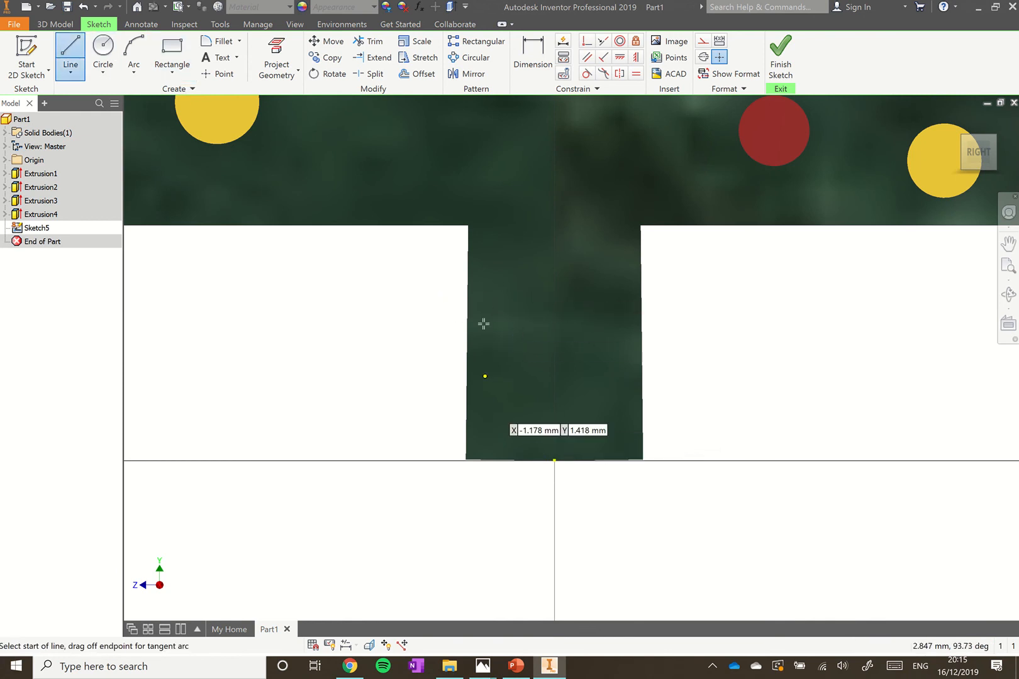
pyautogui.click(730, 277)
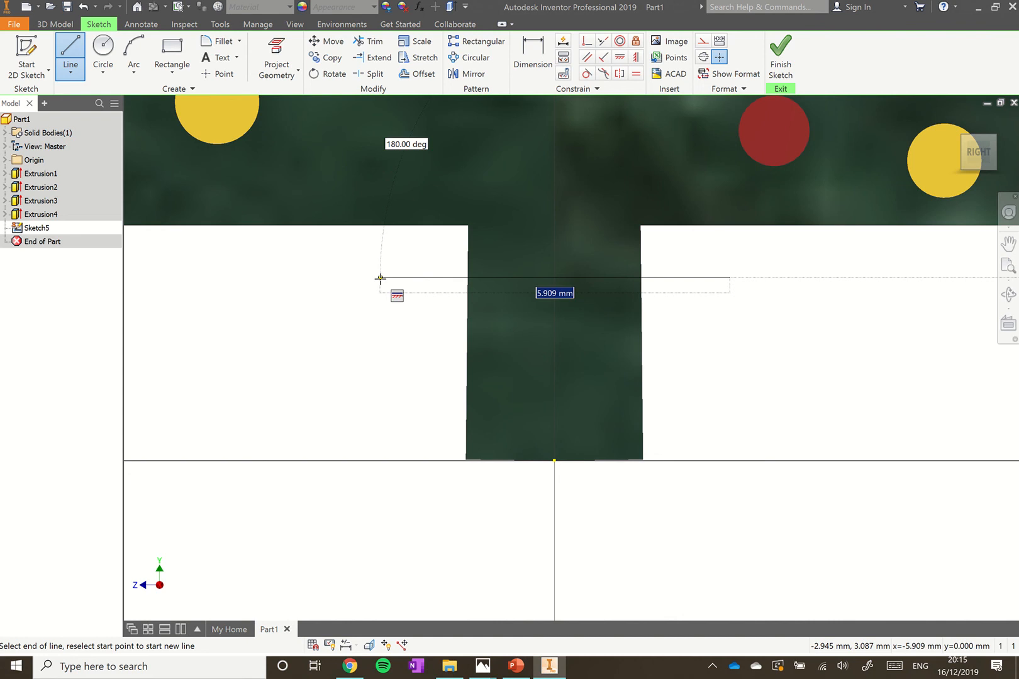
pyautogui.click(380, 278)
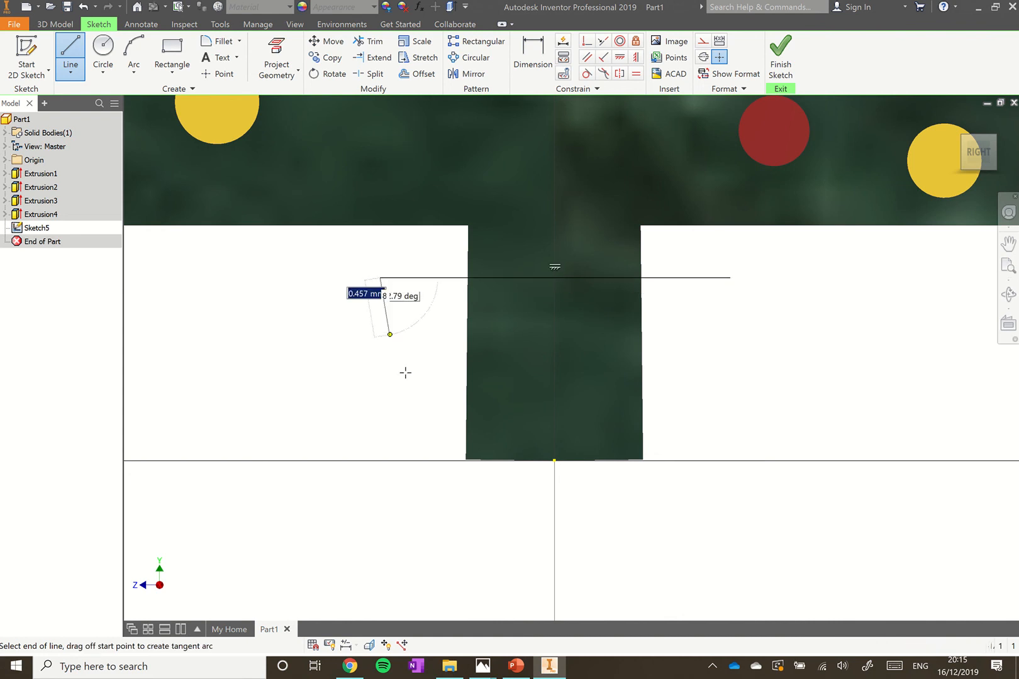
pyautogui.click(456, 476)
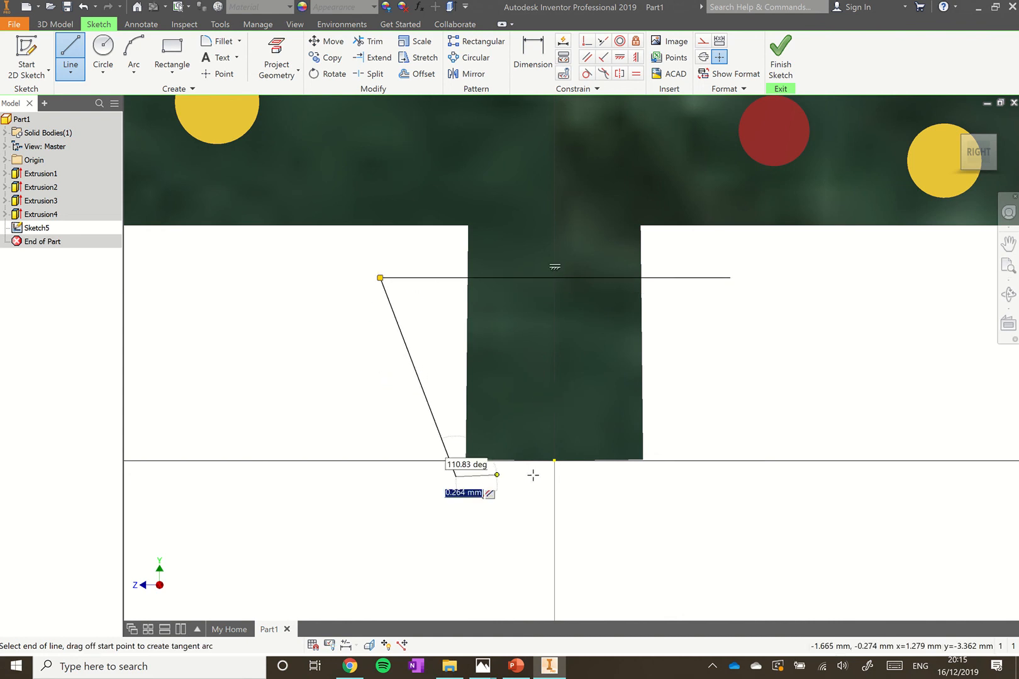
pyautogui.click(659, 476)
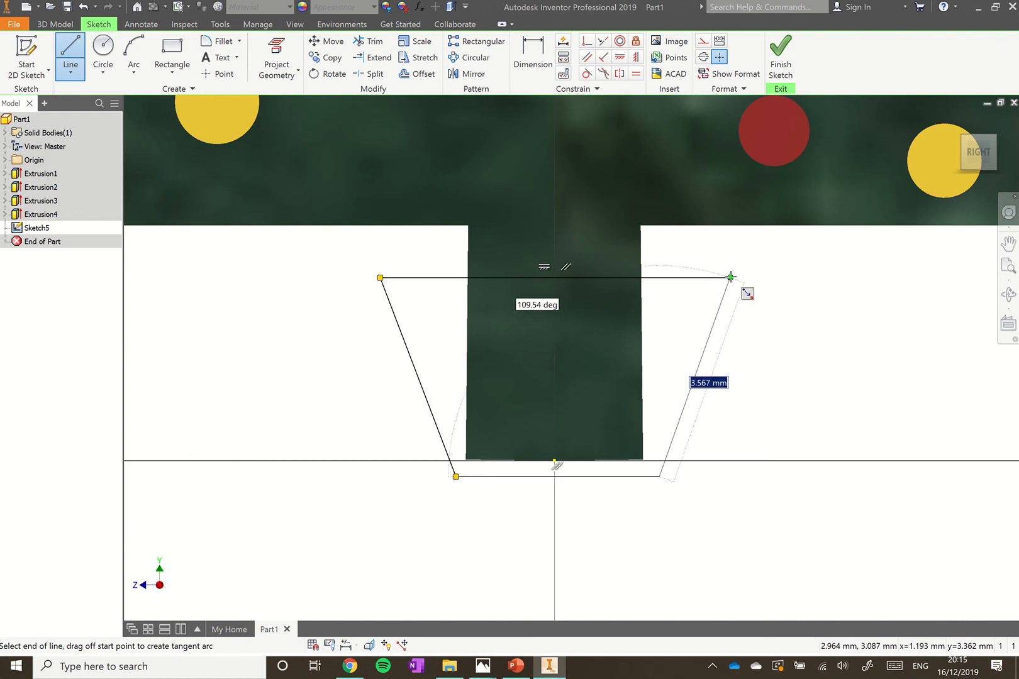
pyautogui.click(730, 277)
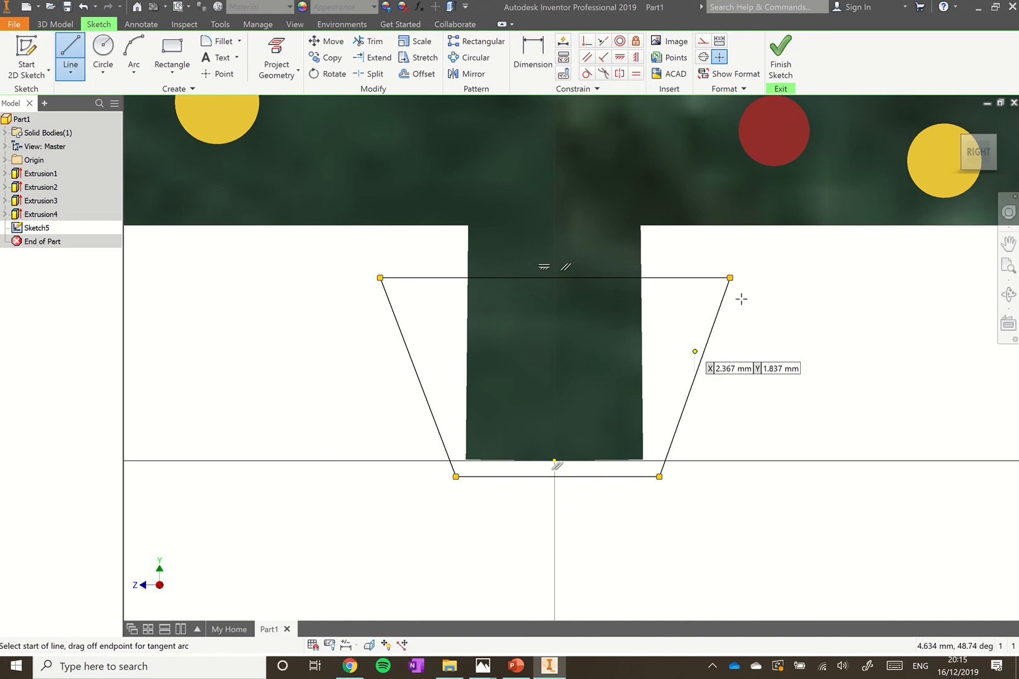
pyautogui.press('Escape')
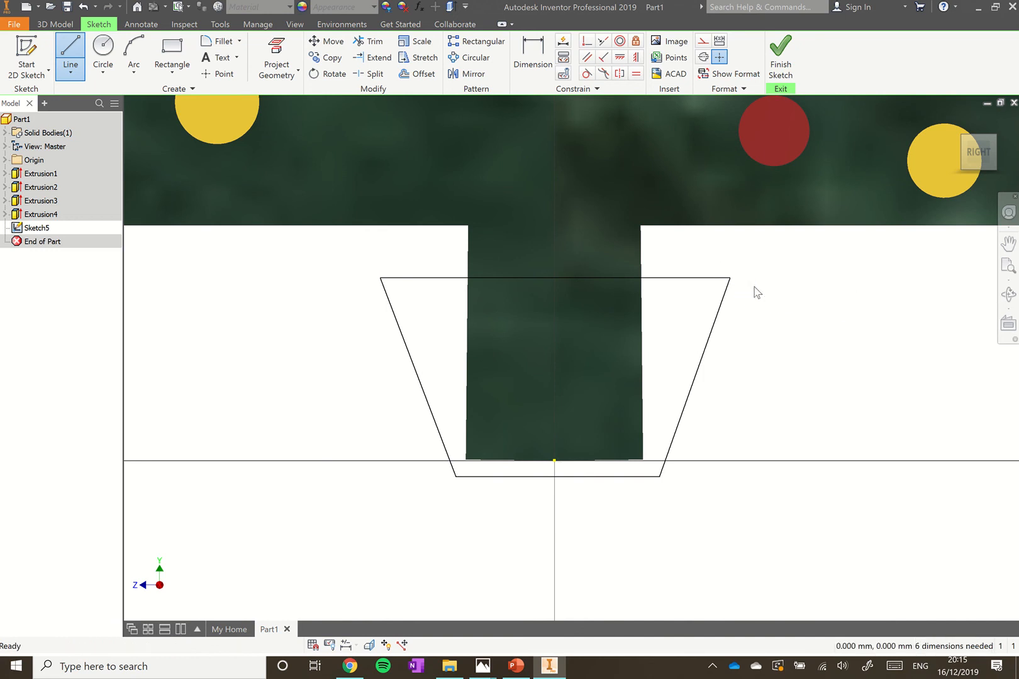
pyautogui.click(780, 56)
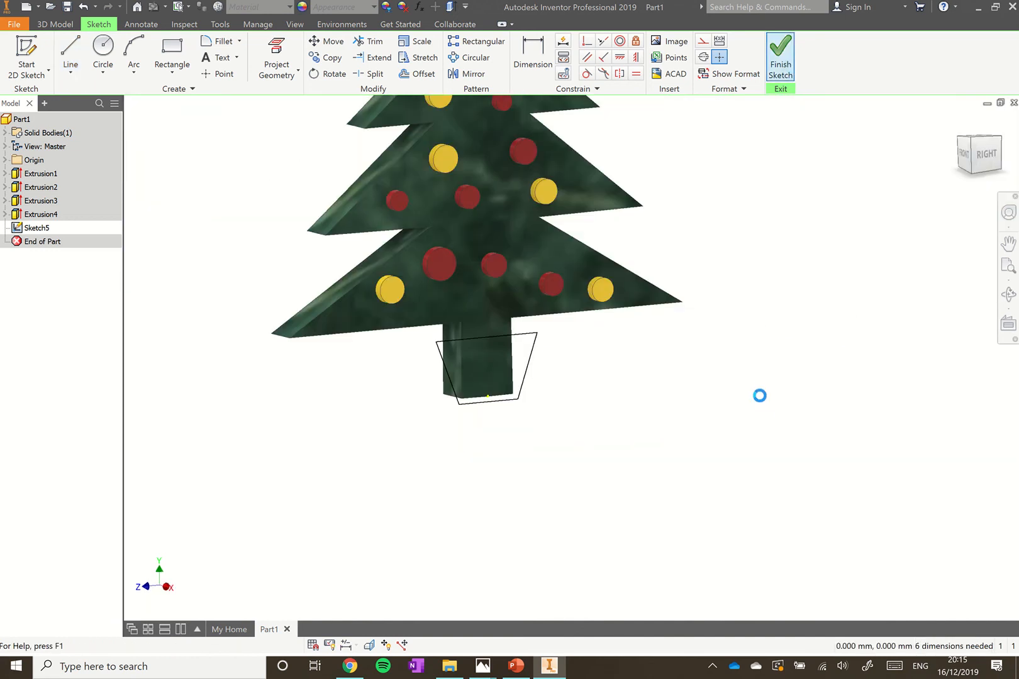
# Extrude the pot outline asymmetrically, 0.5 one way and 2.5 the other, as Extrusion5
pyautogui.click(71, 50)
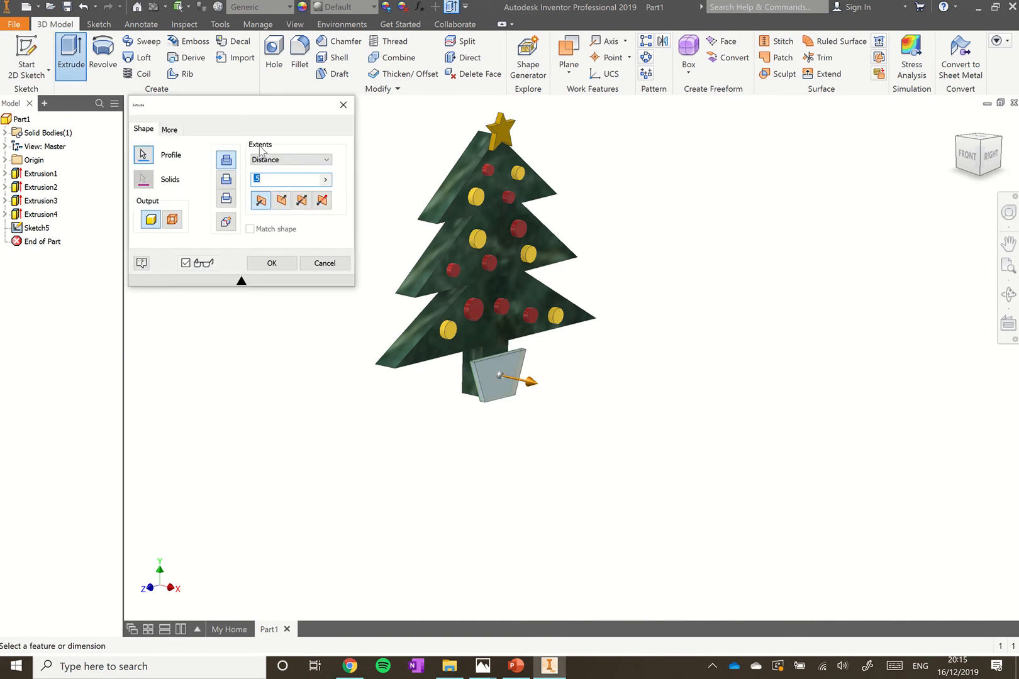
pyautogui.click(323, 200)
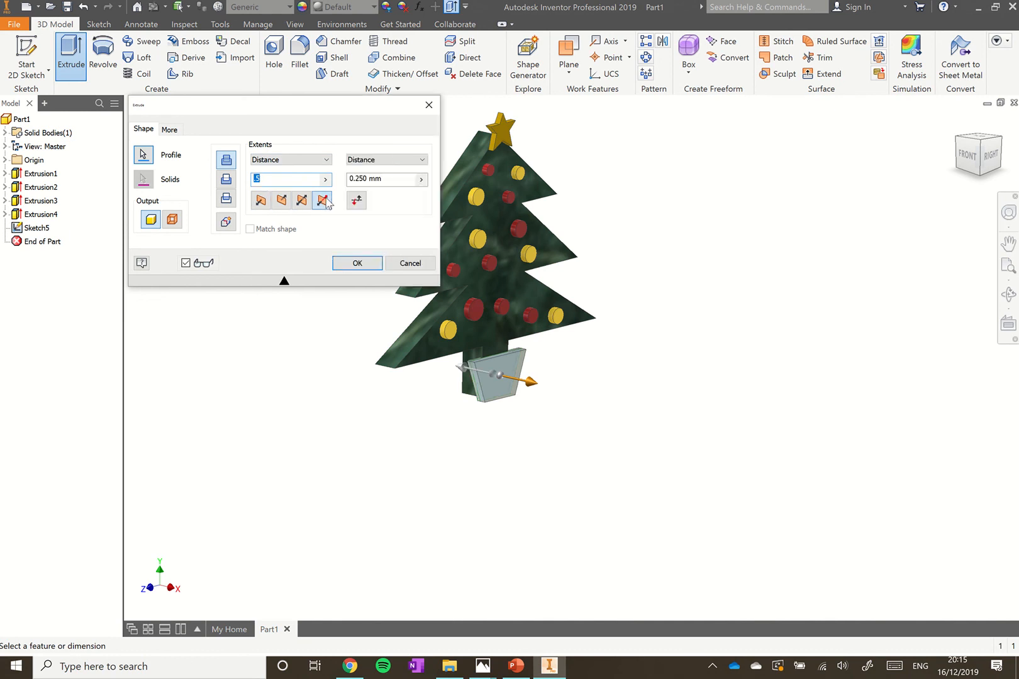
pyautogui.click(385, 179)
pyautogui.write('2.5')
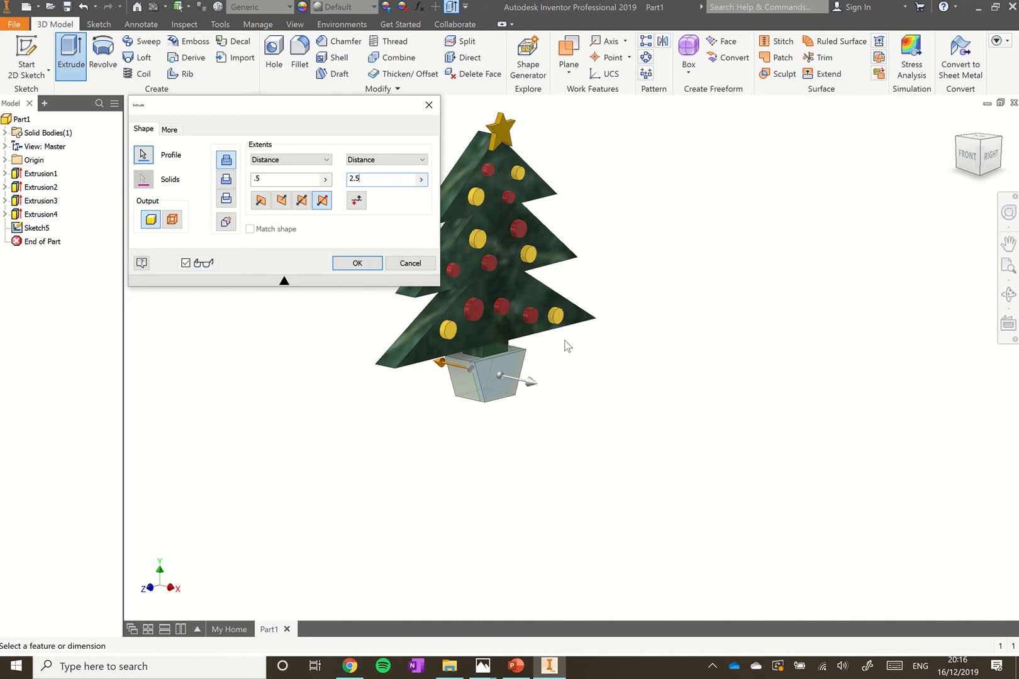
pyautogui.moveTo(564, 340)
pyautogui.keyDown('shift'); pyautogui.mouseDown(button='middle')
pyautogui.moveTo(609, 340)
pyautogui.moveTo(547, 339)
pyautogui.moveTo(558, 339)
pyautogui.mouseUp(button='middle'); pyautogui.keyUp('shift')
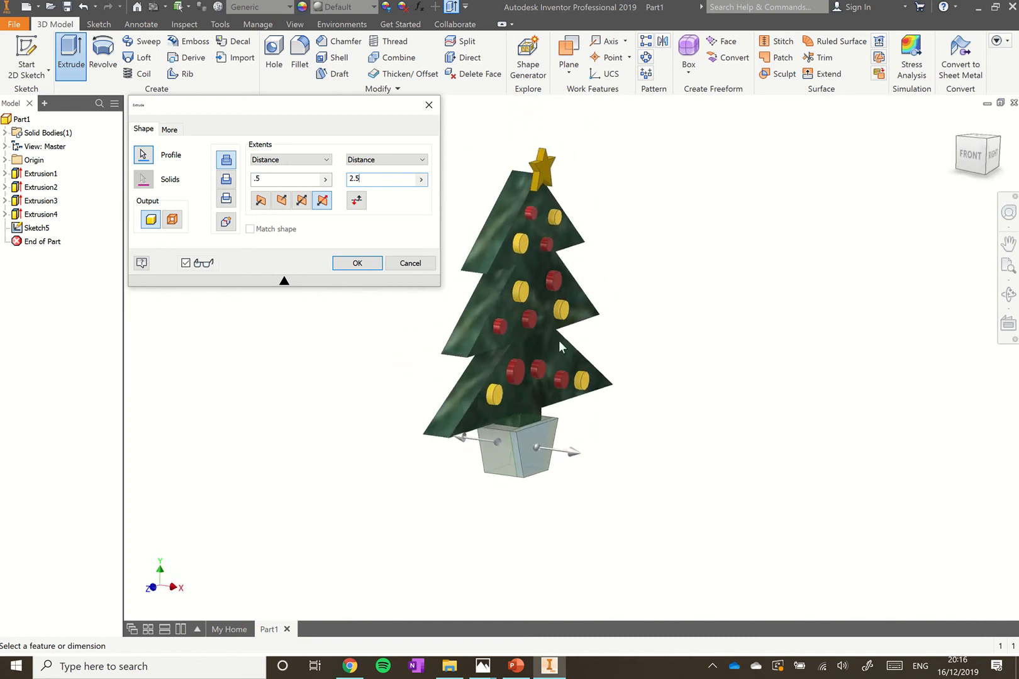
pyautogui.click(361, 263)
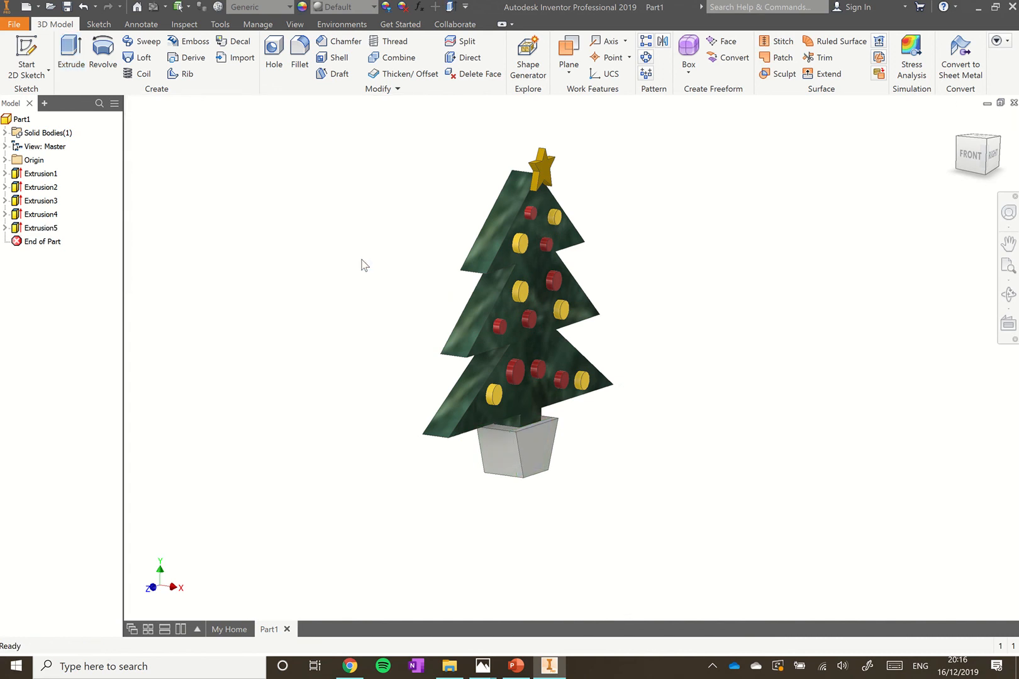
# Give the Extrusion5 pot a Light Beige appearance, then show Ginger Breadman.png in Windows Photos
pyautogui.click(46, 229)
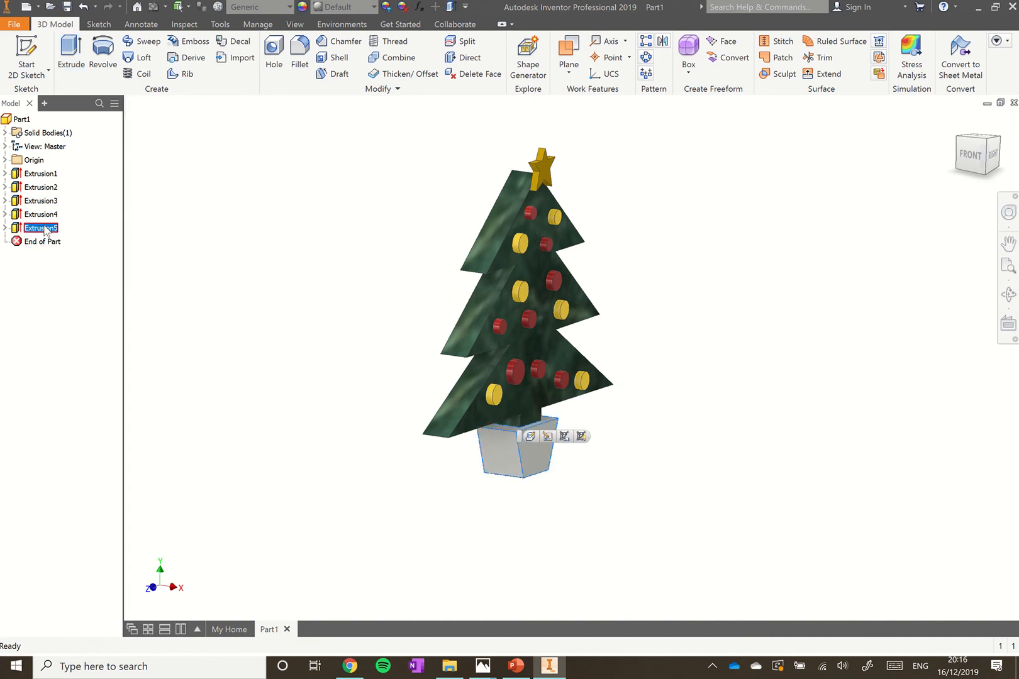
pyautogui.click(374, 7)
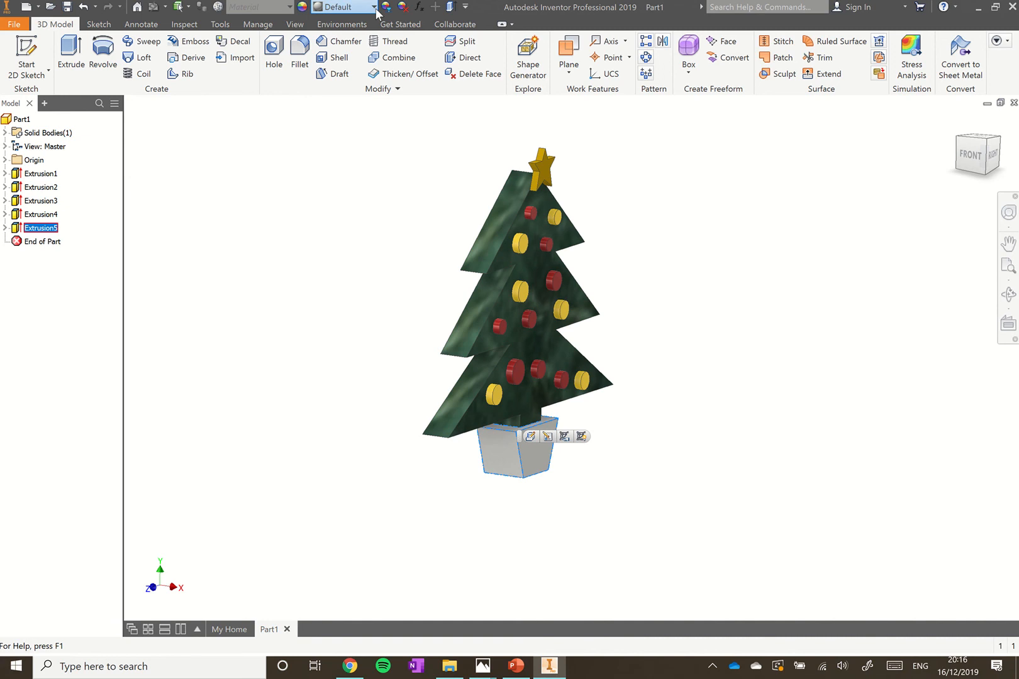
pyautogui.scroll(5, 344, 315)
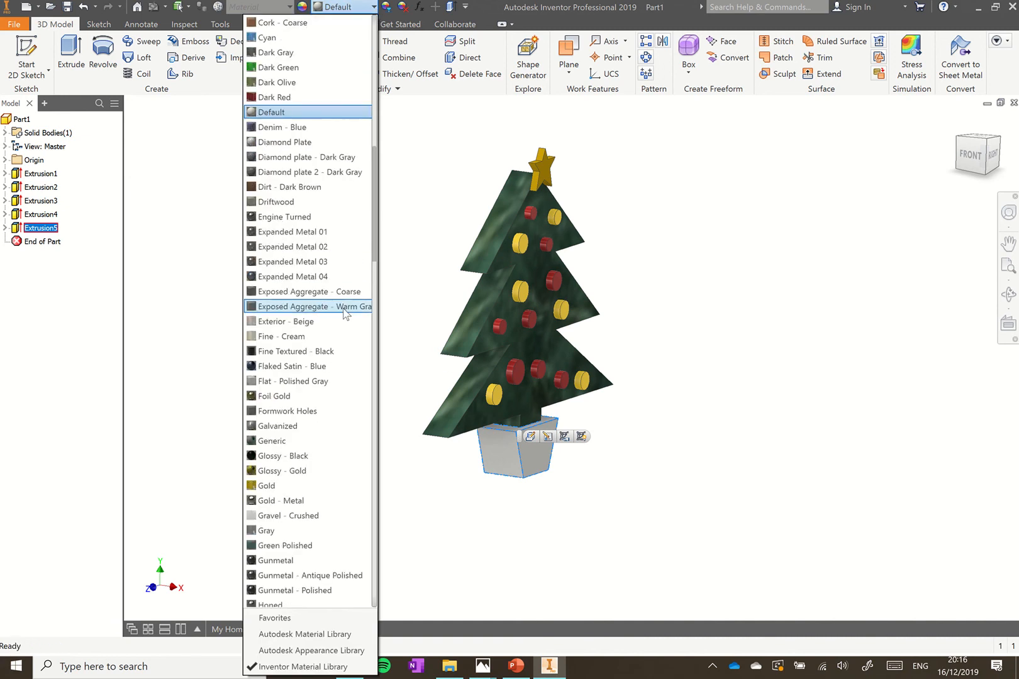
pyautogui.scroll(-12, 340, 330)
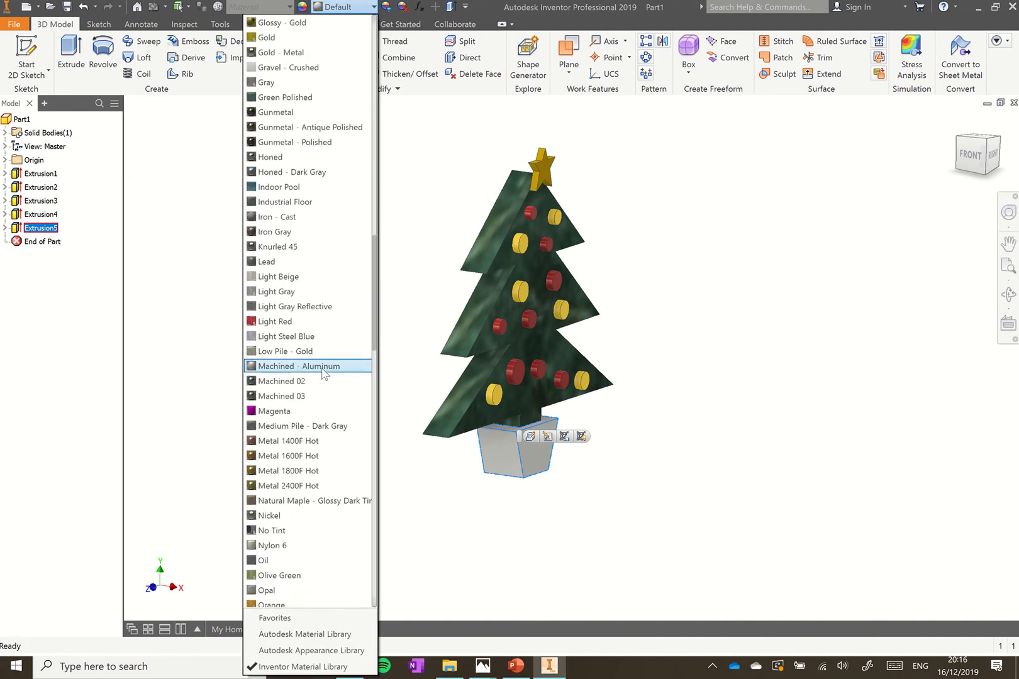
pyautogui.click(289, 281)
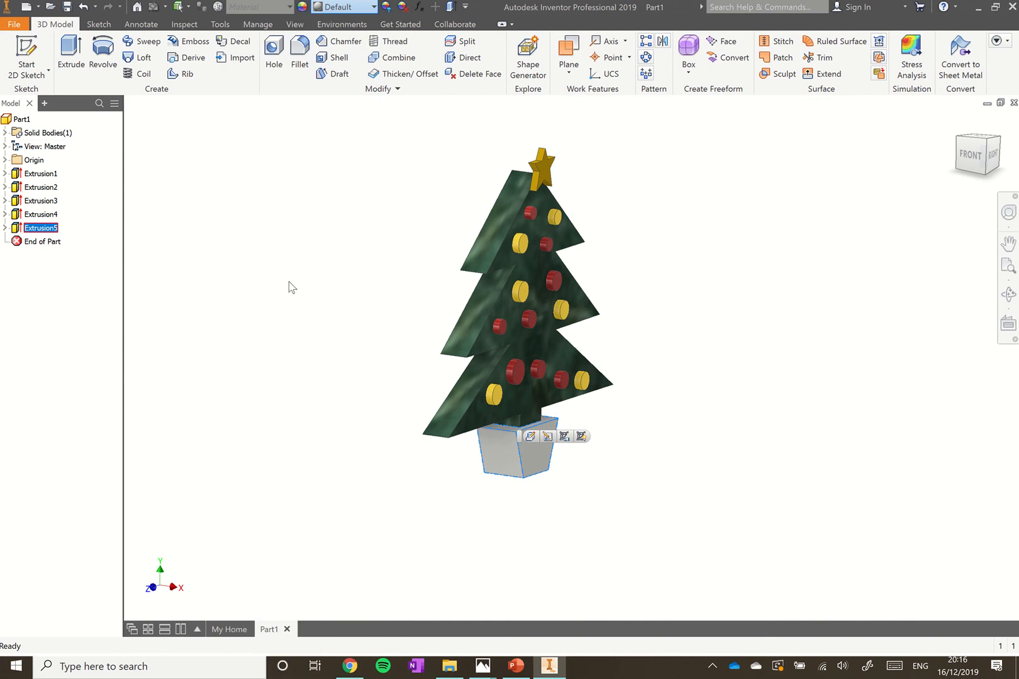
pyautogui.click(302, 323)
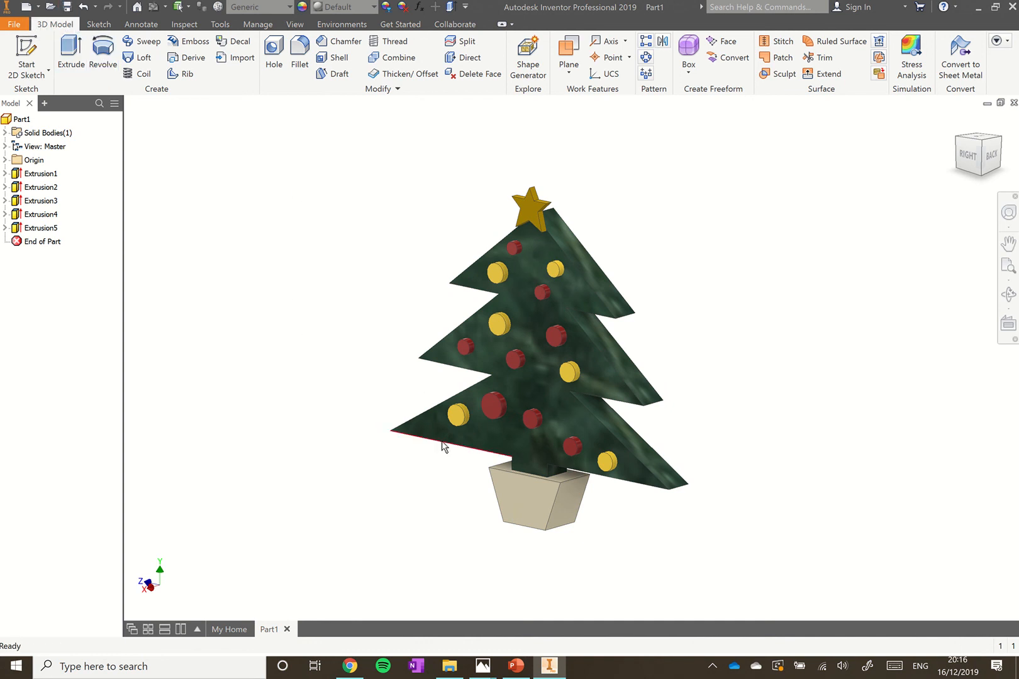
pyautogui.moveTo(483, 665)
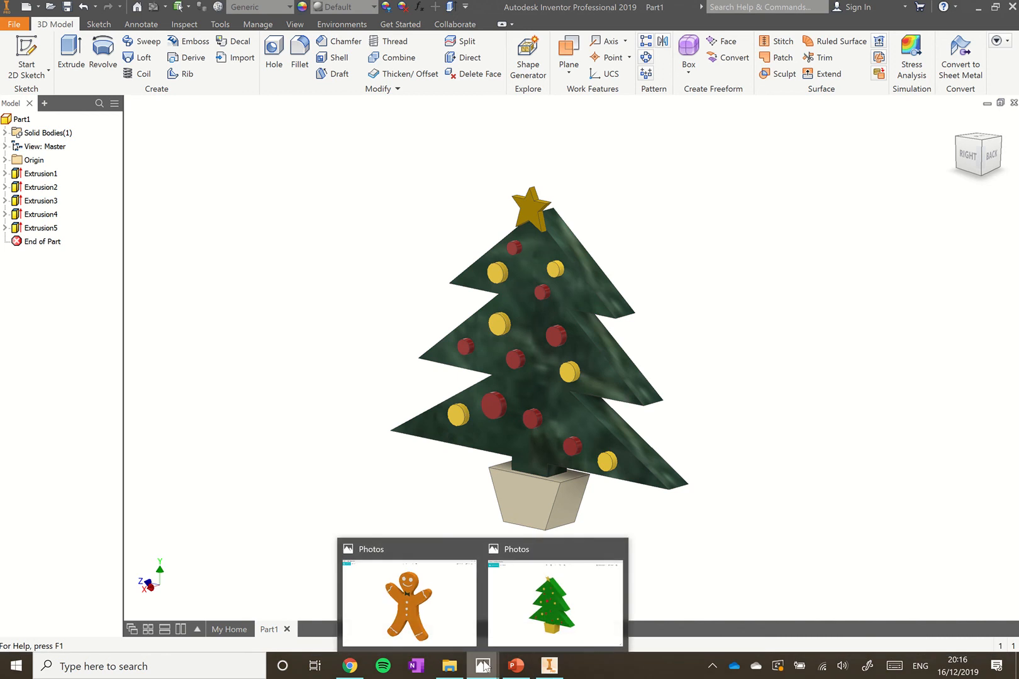
pyautogui.click(450, 581)
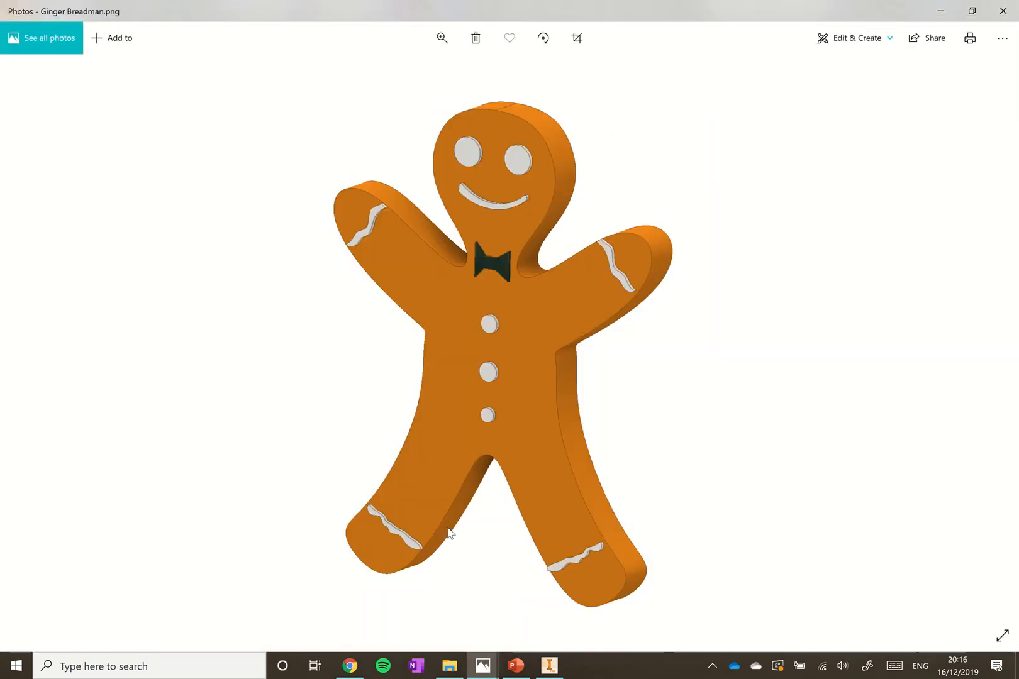